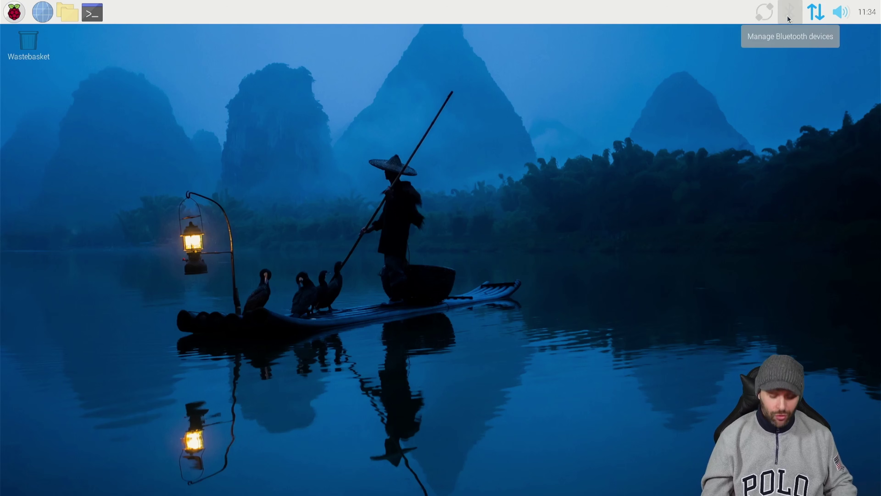
- Turn on Bluetooth and open the search for a new Bluetooth device, closing it without pairing
click(790, 15)
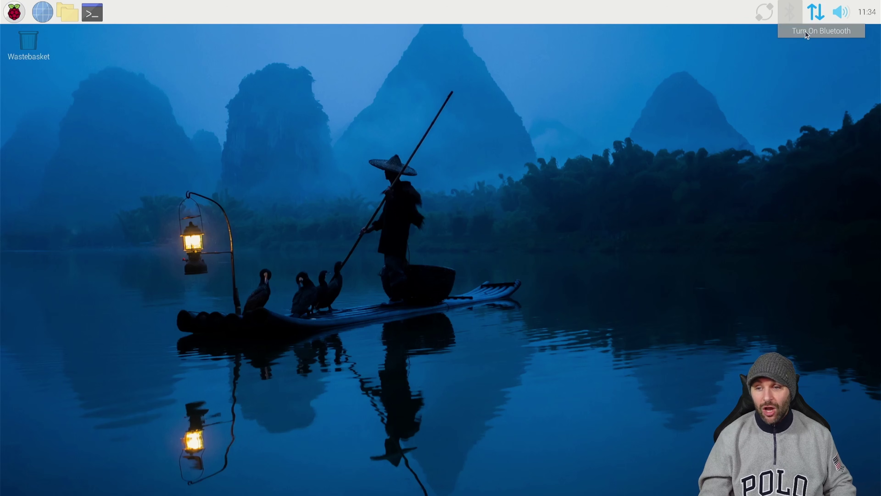
click(805, 31)
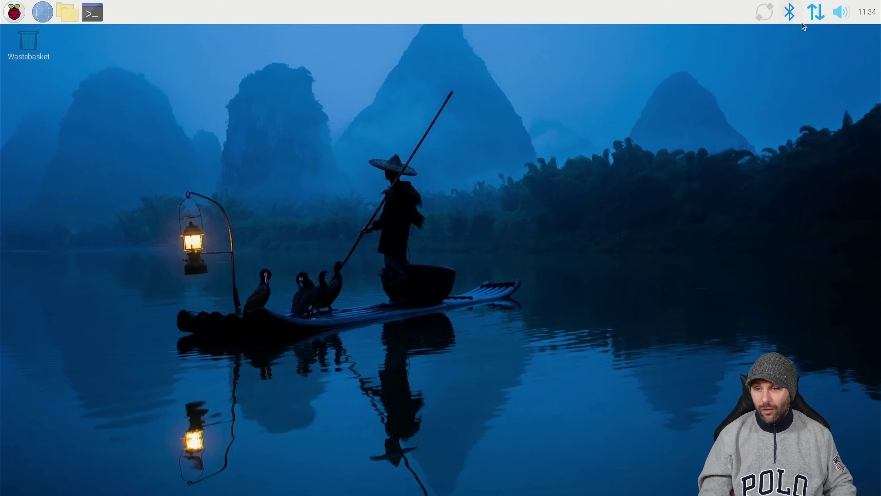
click(784, 16)
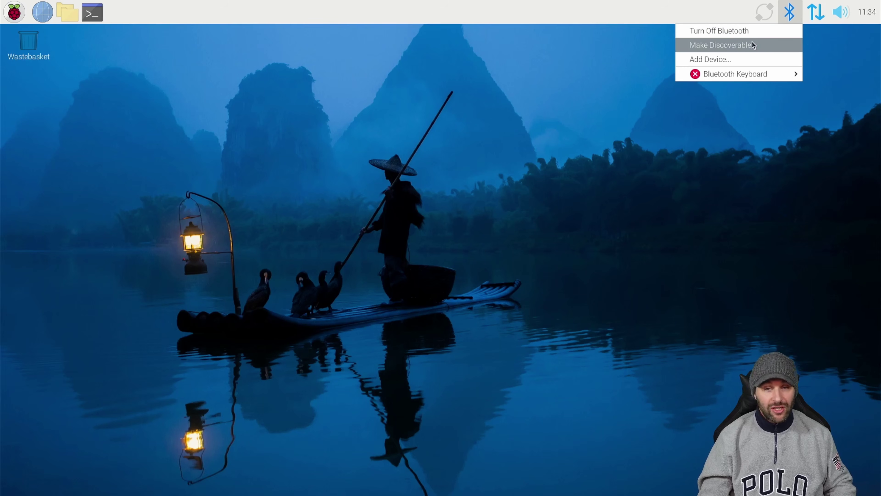
click(747, 57)
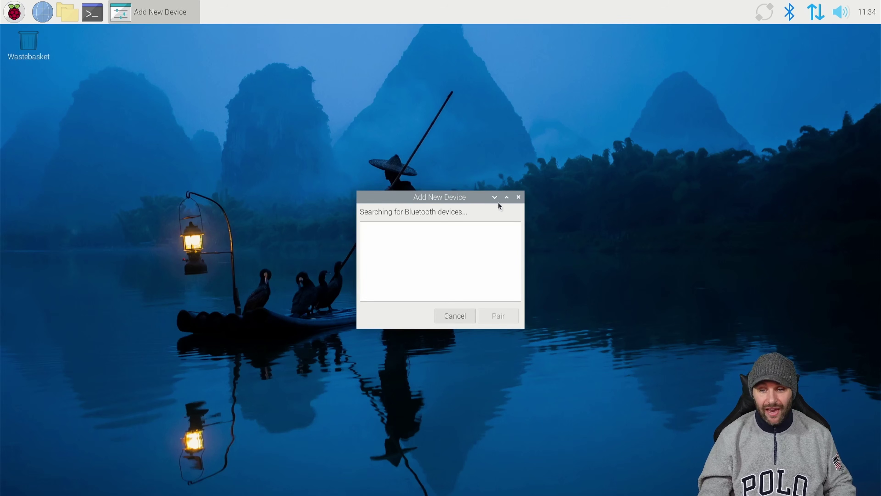
click(517, 196)
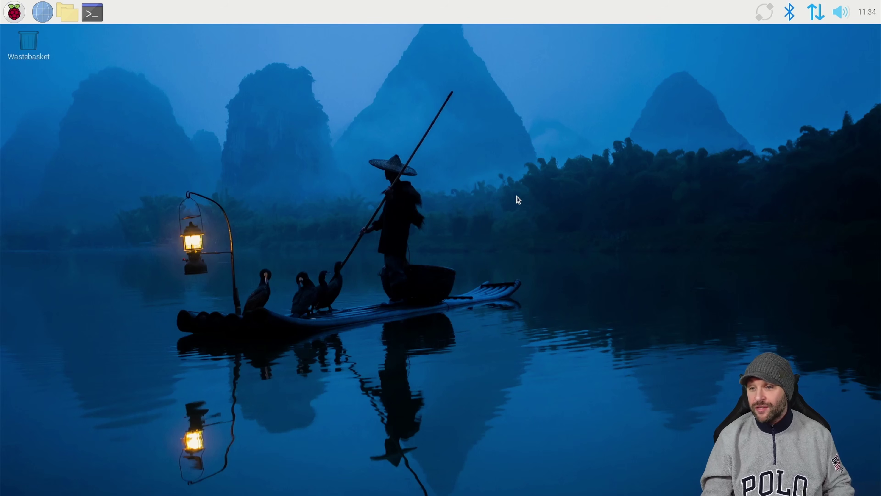
- Turn Bluetooth off
click(785, 18)
click(760, 31)
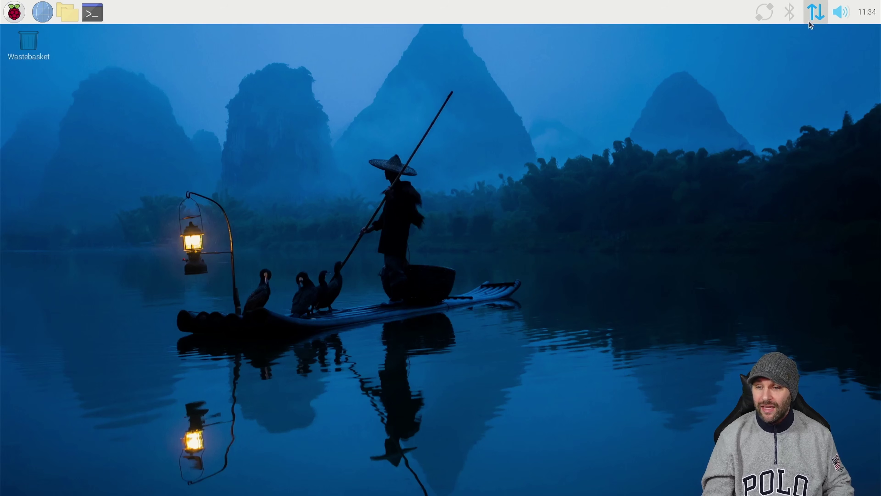
- Examine the network connection information for Wired connection 1 and the lo interface
mouse_move(809, 21)
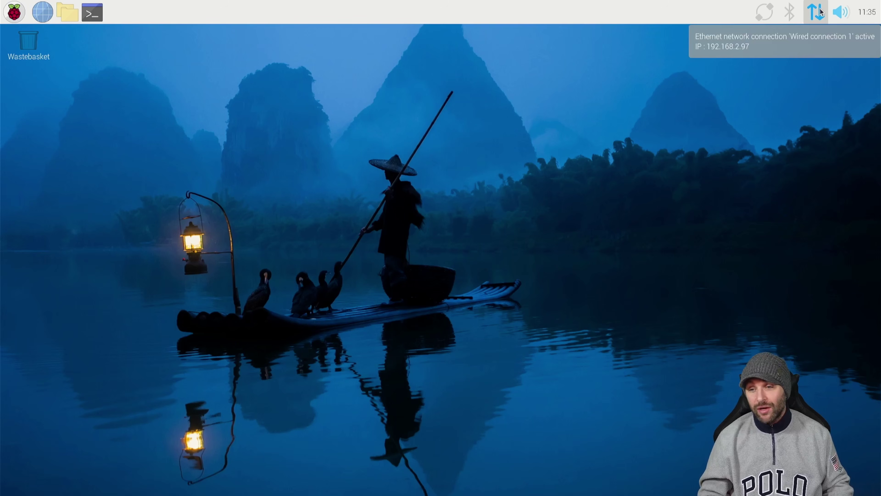
click(820, 12)
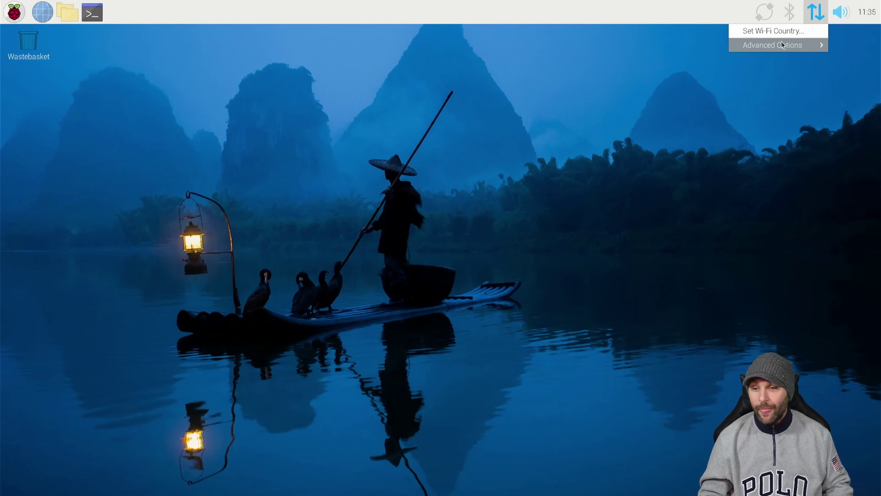
mouse_move(778, 49)
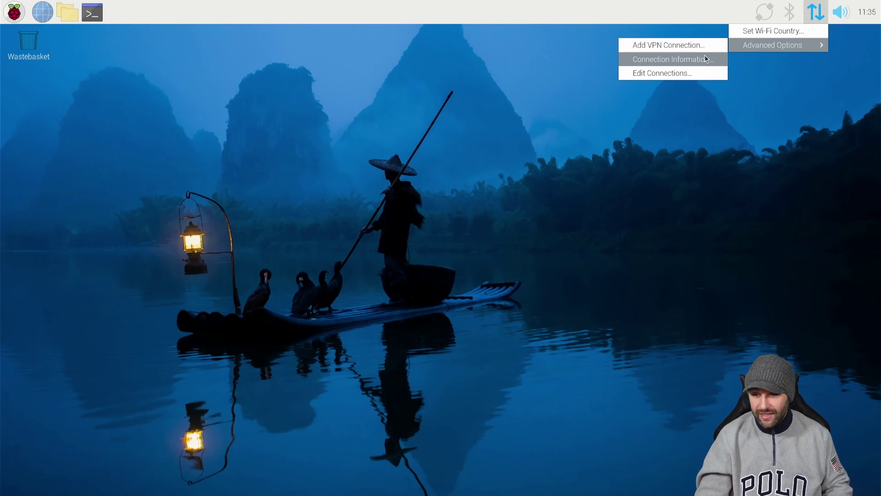
click(672, 59)
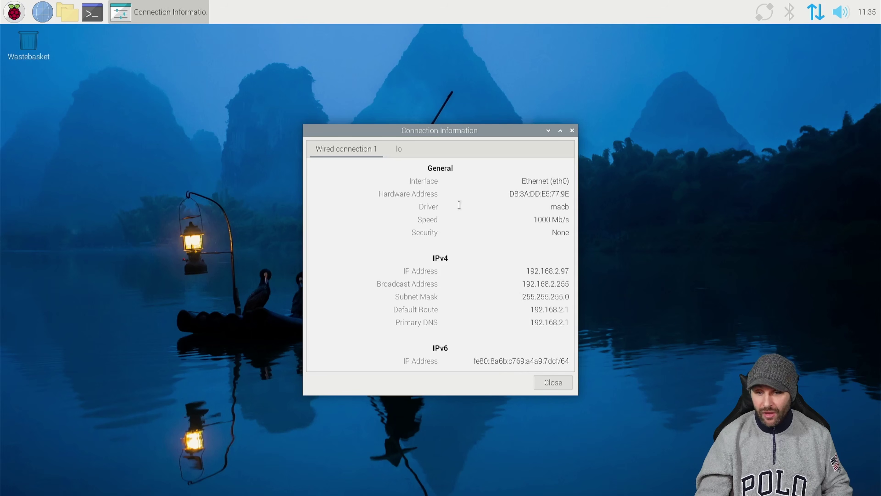
click(400, 149)
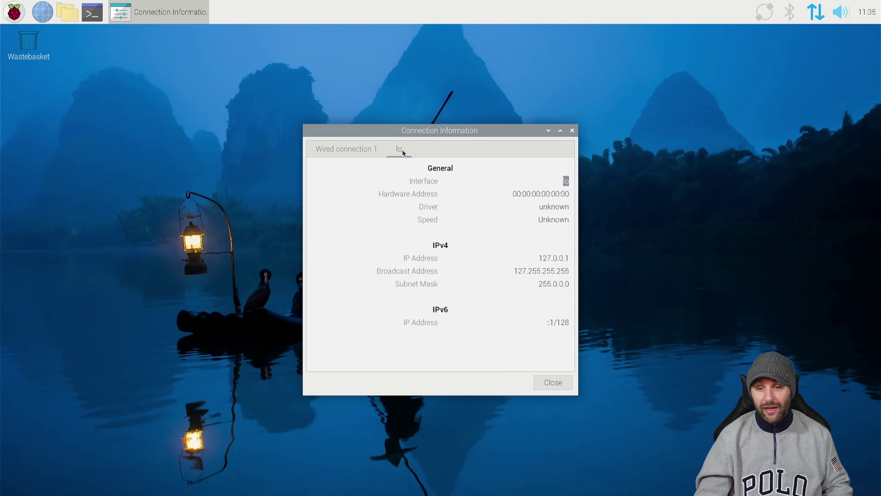
click(364, 152)
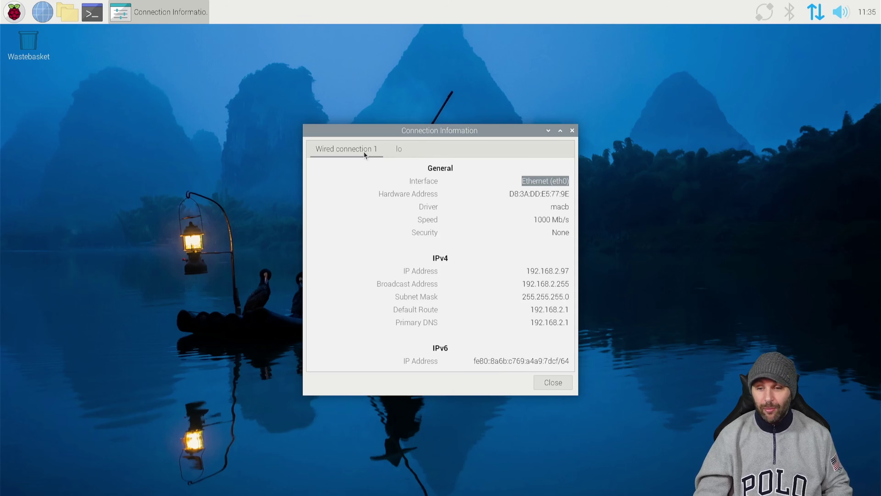
click(572, 131)
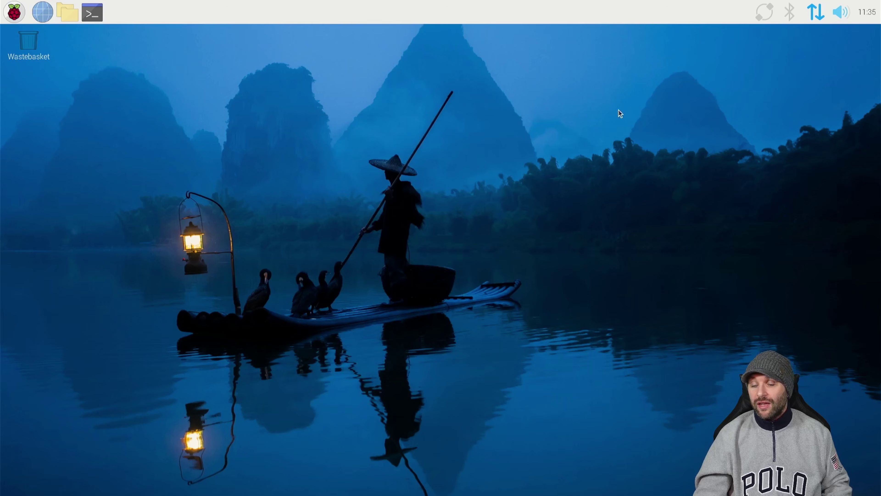
- Check the volume control and the clock in the taskbar
click(840, 18)
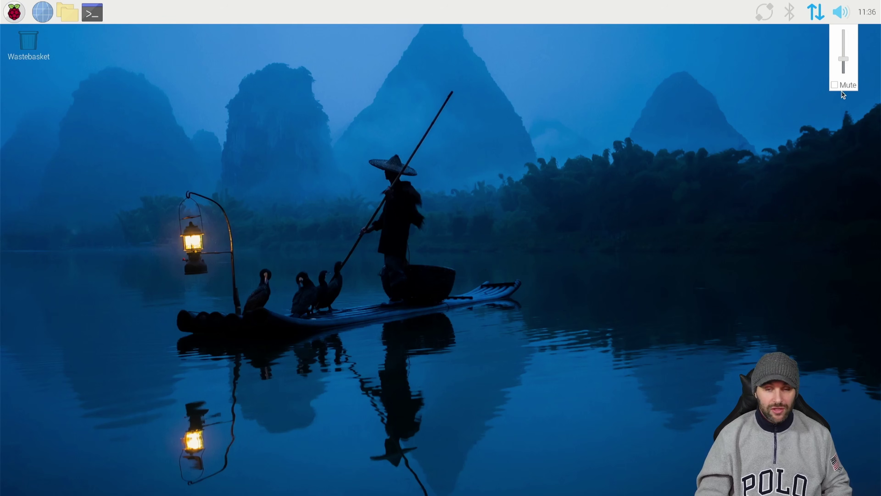
click(721, 107)
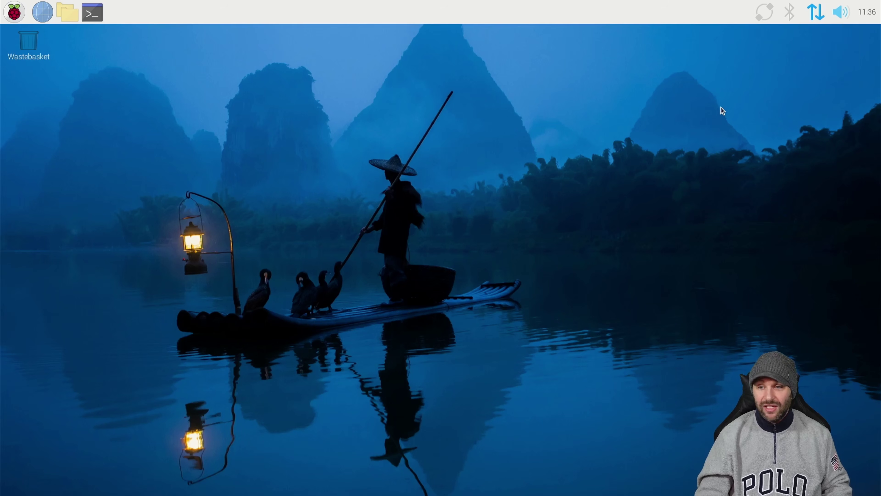
click(867, 21)
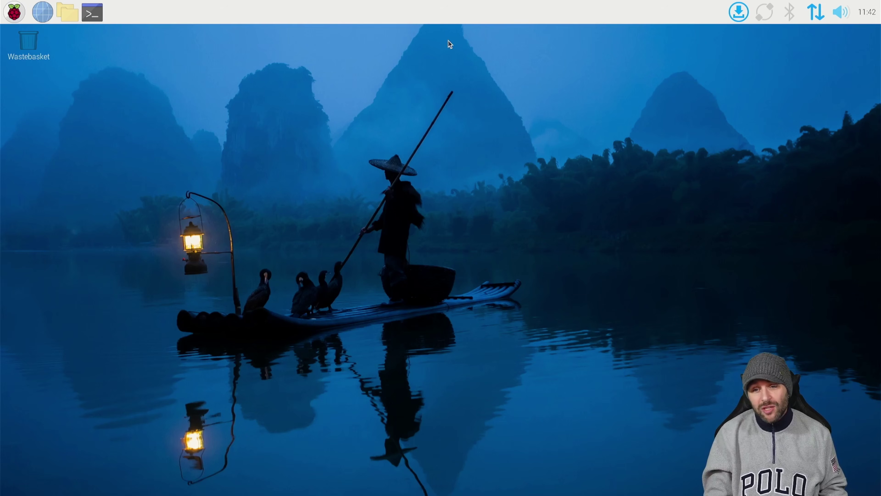
- Open the taskbar's plugin configuration and add the CPU plugin to the right side
right_click(435, 17)
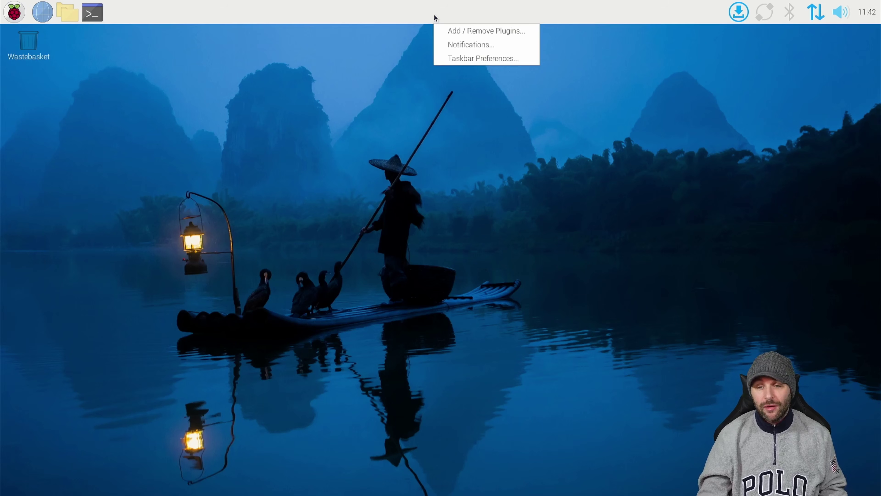
click(473, 32)
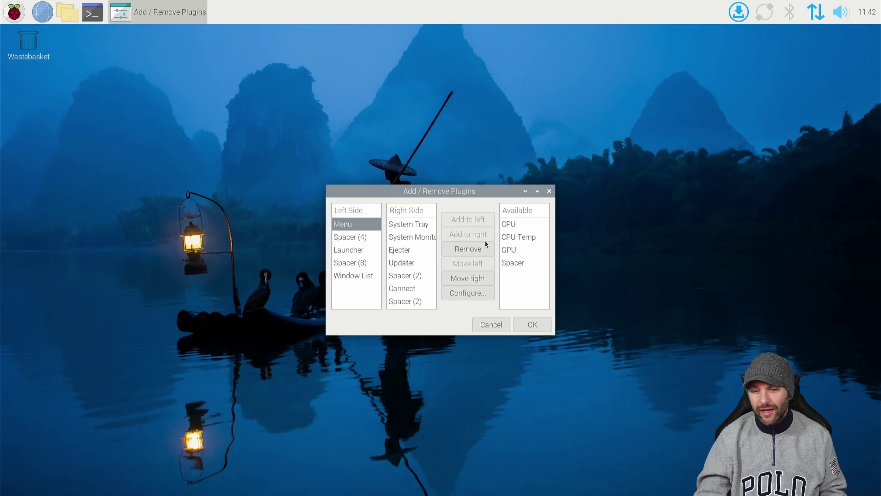
click(509, 226)
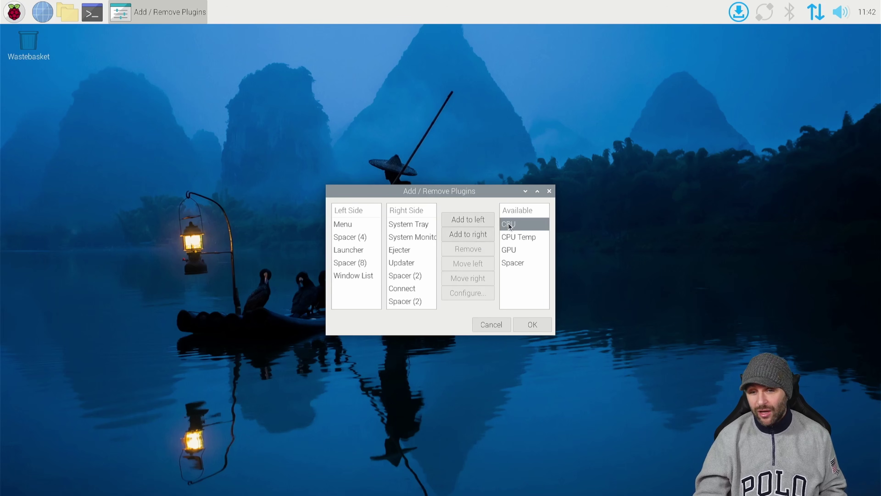
click(522, 237)
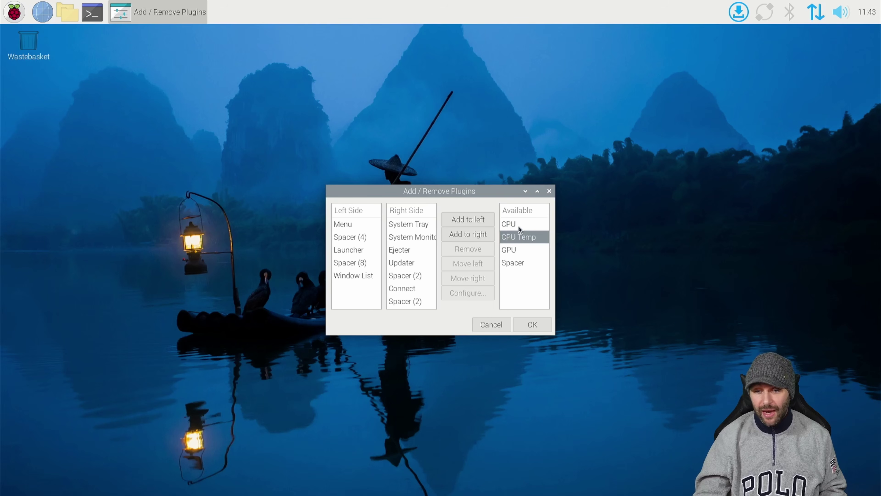
click(519, 225)
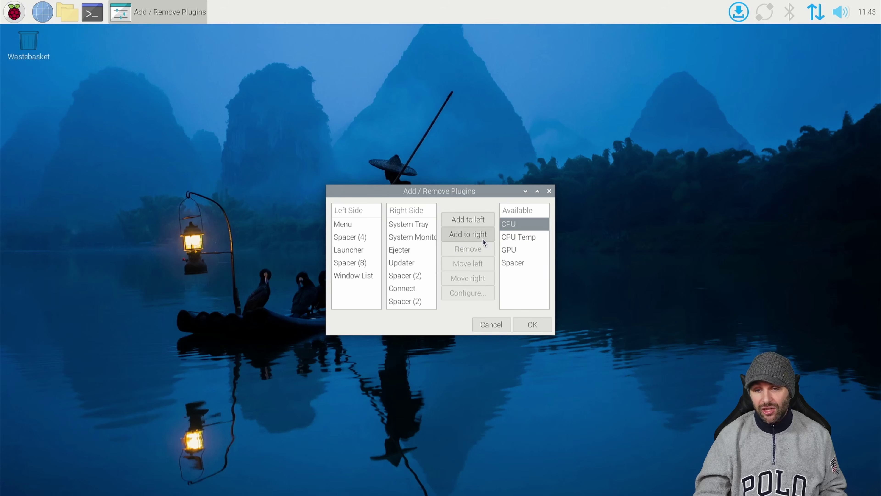
click(468, 235)
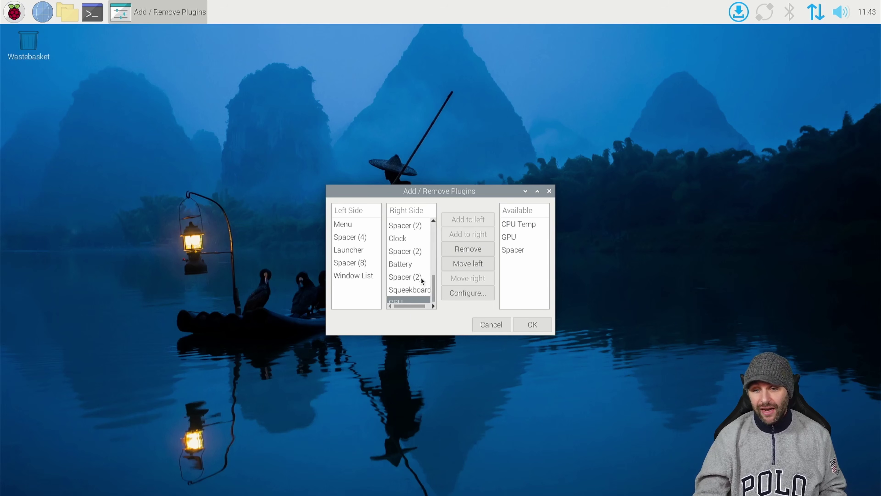
- Add the CPU Temp and GPU plugins to the taskbar's right side and apply the plugin changes
click(516, 224)
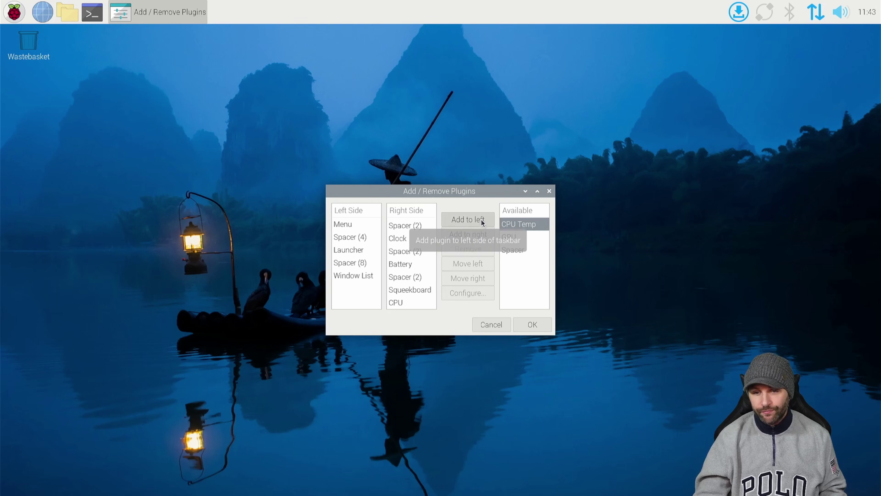
click(473, 238)
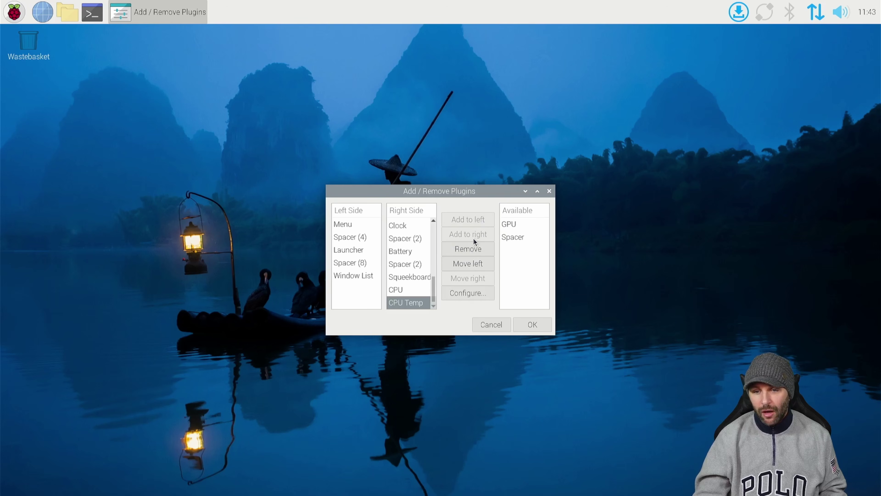
click(505, 223)
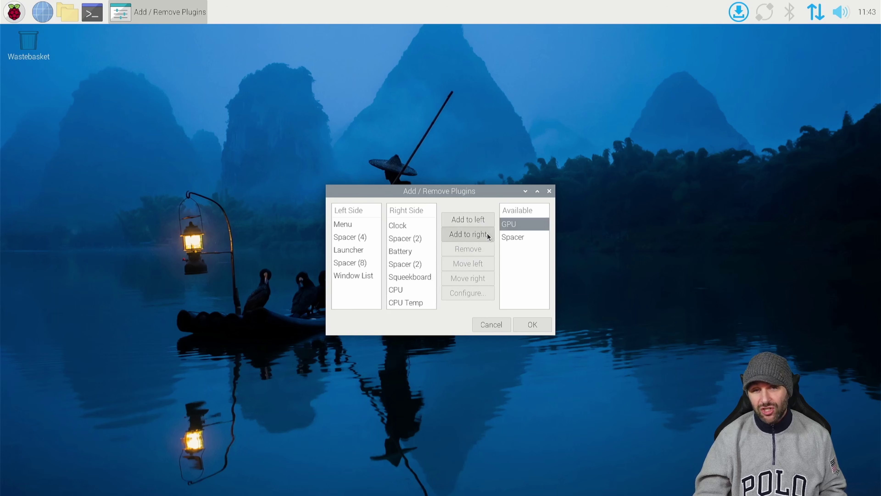
click(479, 235)
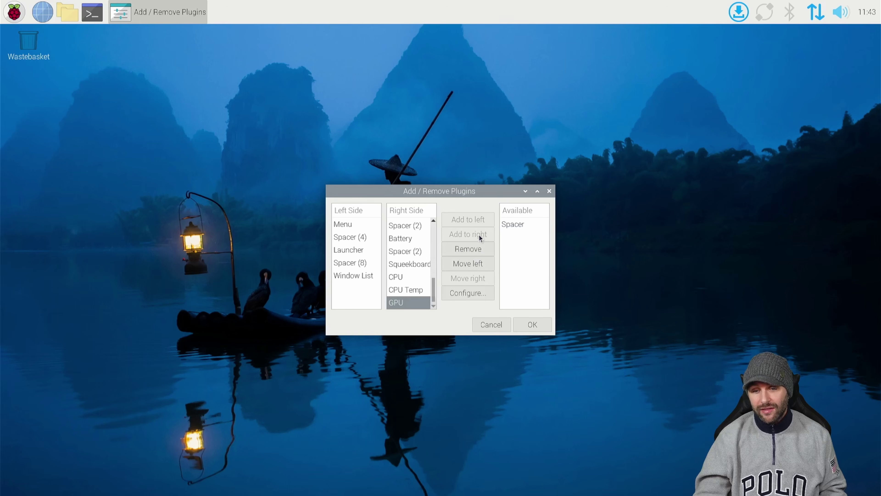
click(513, 224)
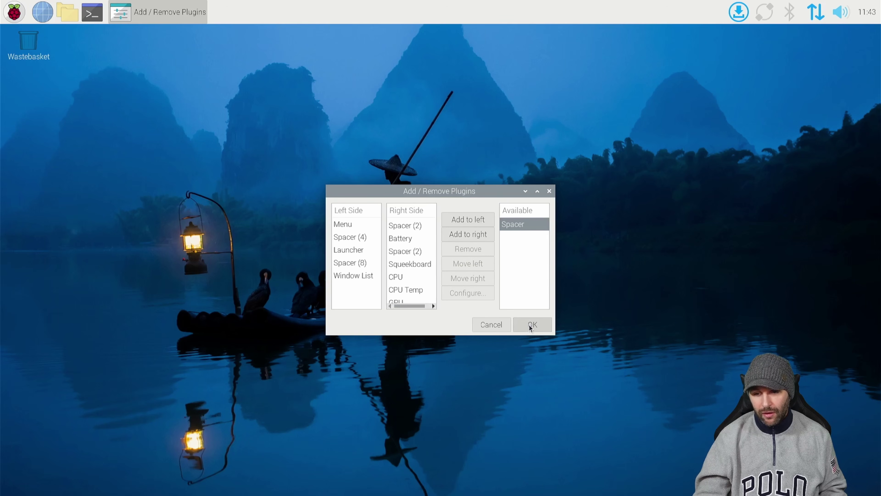
click(530, 326)
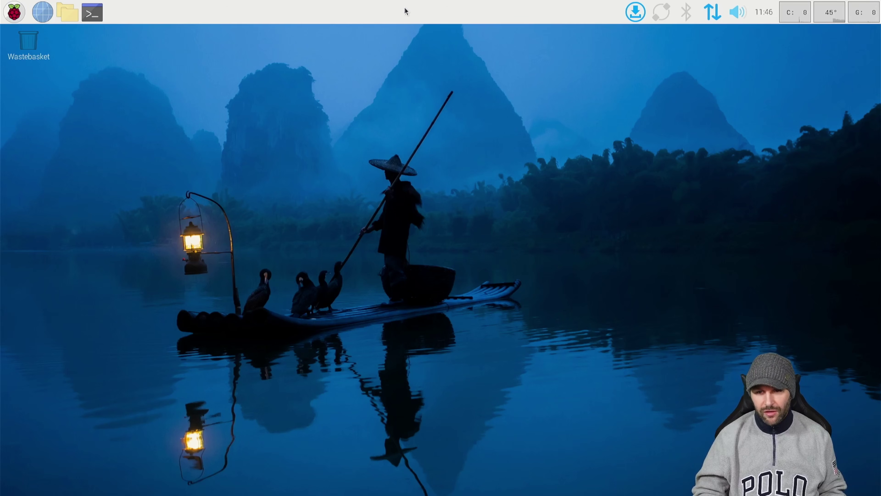
- View the taskbar's notification settings and close them without changes
right_click(405, 9)
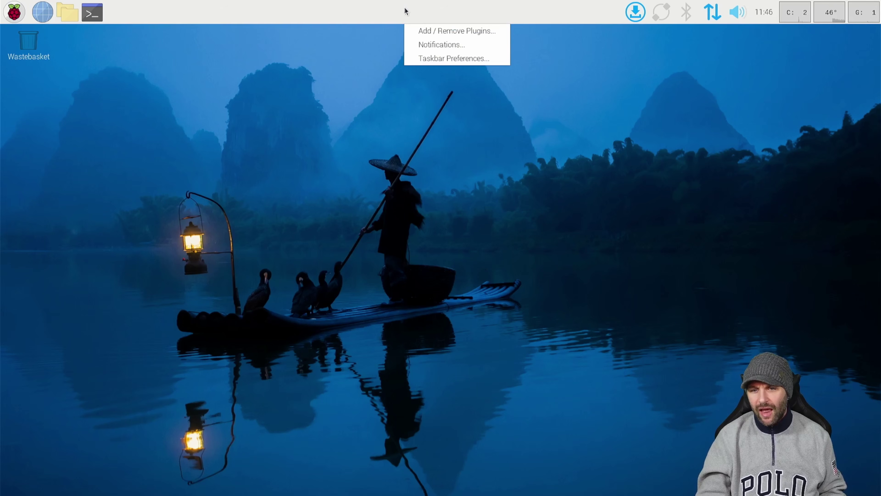
click(448, 42)
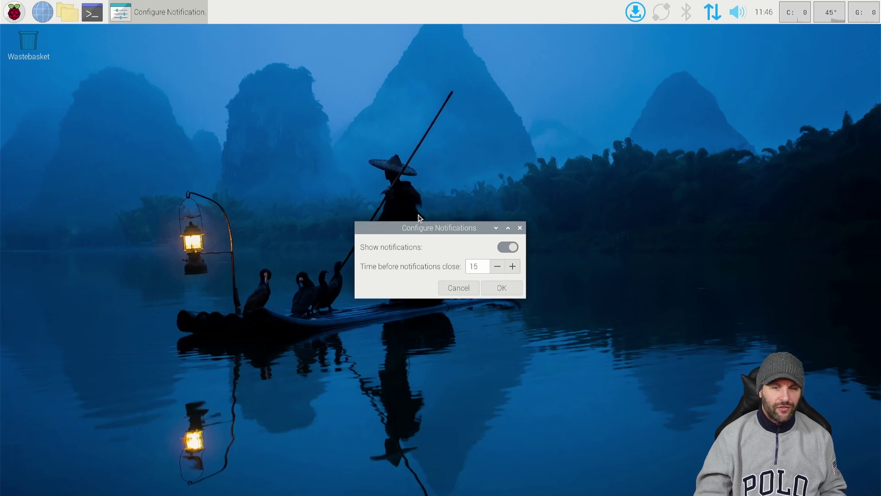
click(519, 228)
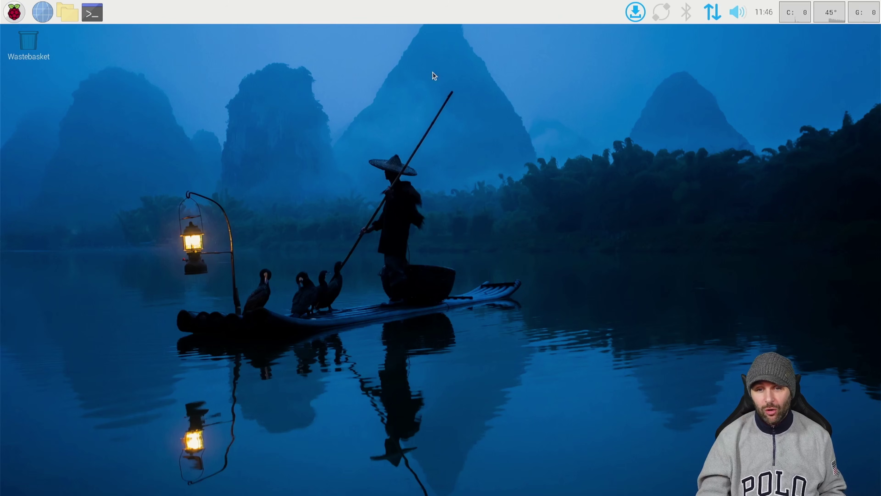
- Set the taskbar position to Bottom in the taskbar preferences and open the main menu from there
right_click(394, 14)
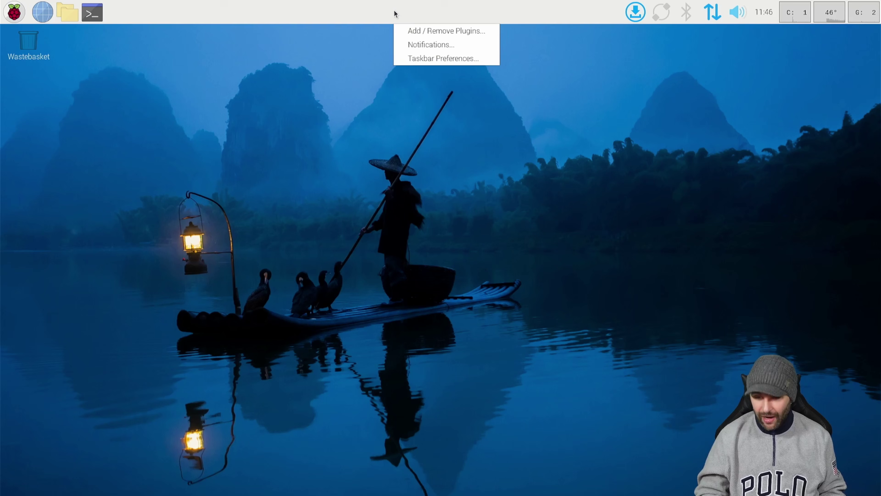
click(430, 58)
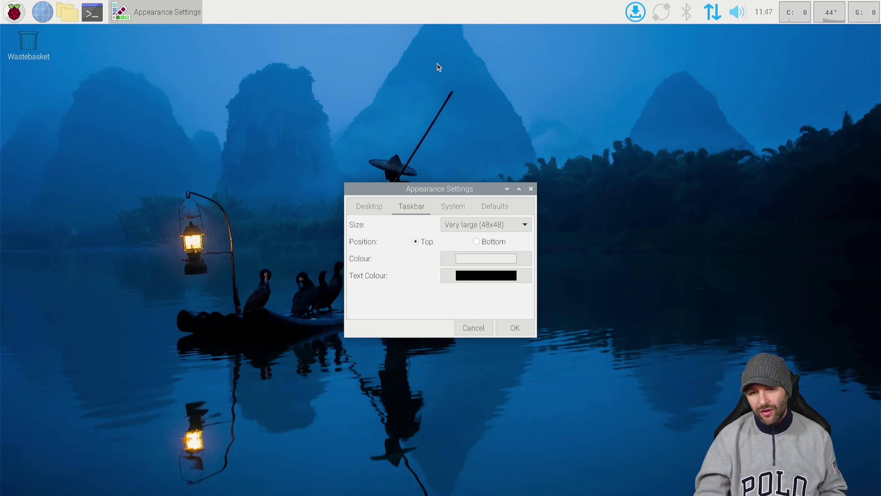
click(477, 241)
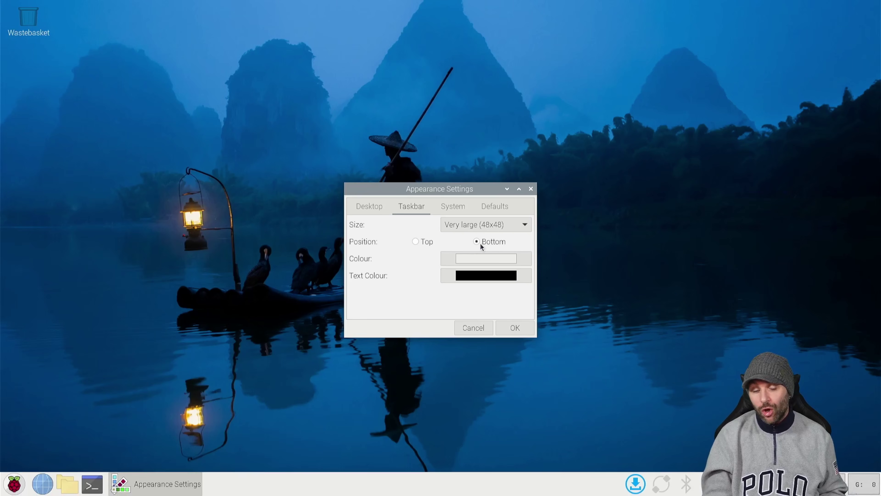
click(12, 486)
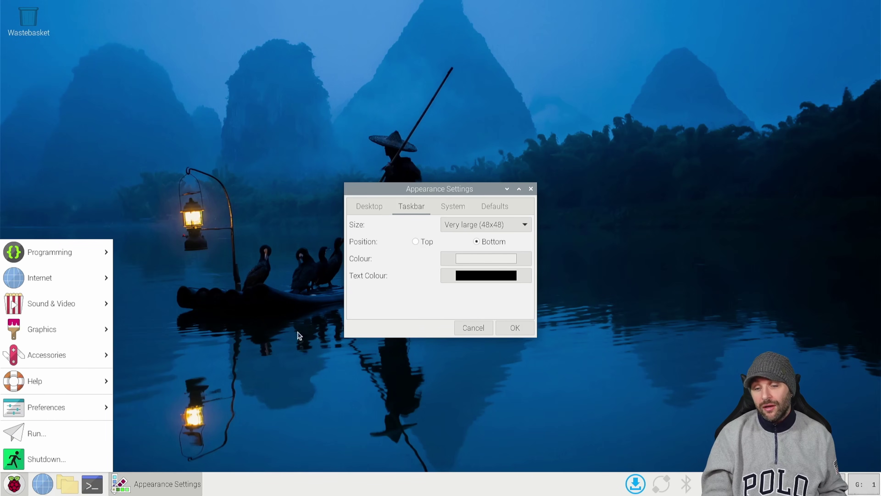
- Set the taskbar position back to Top in the appearance settings, and open and close the main menu to check it
click(417, 242)
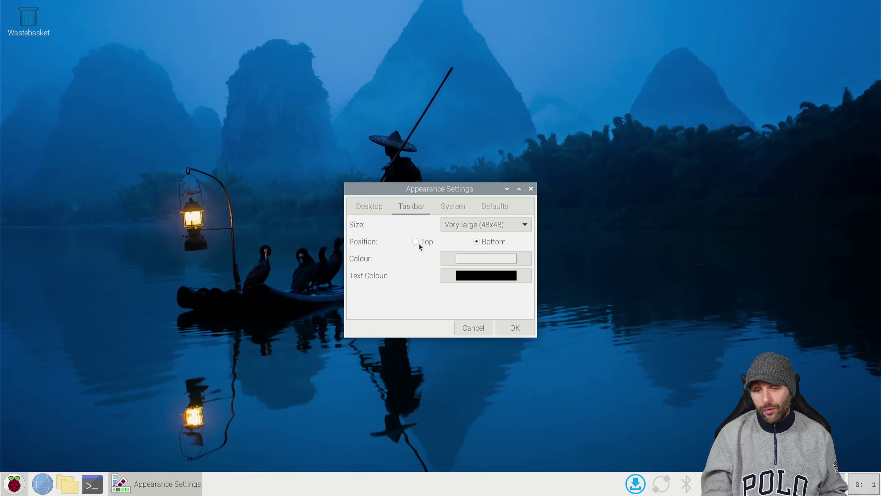
click(416, 241)
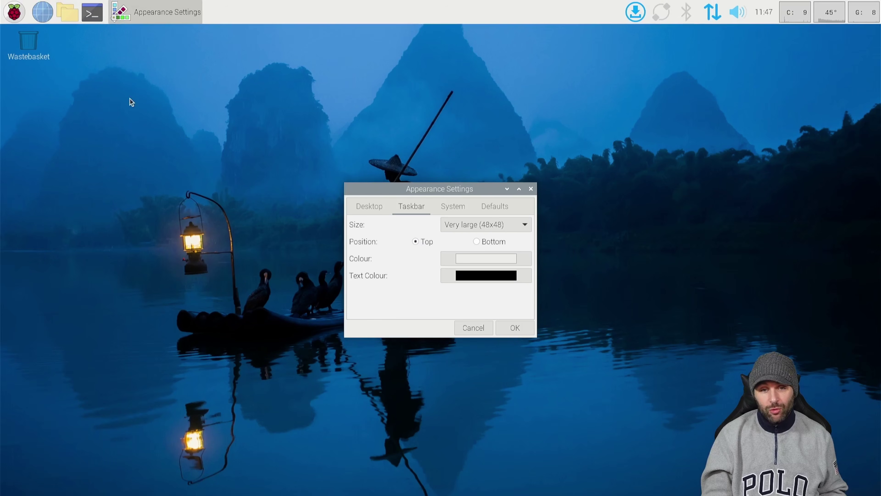
click(16, 13)
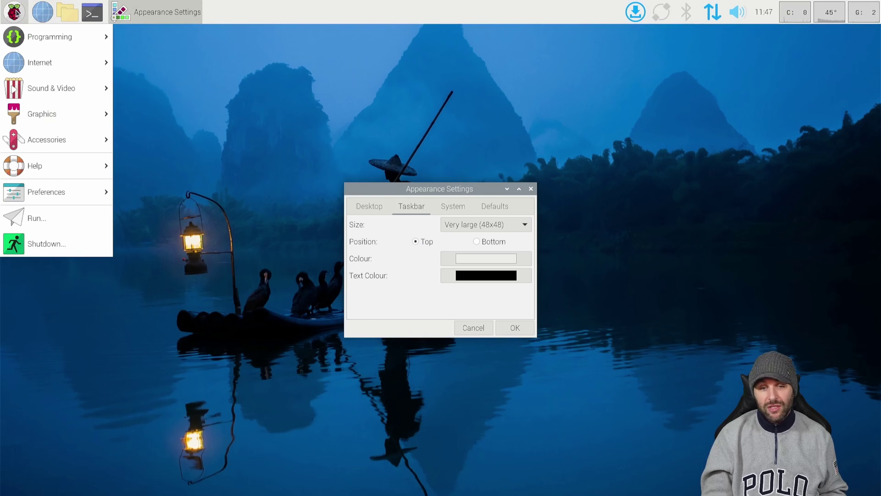
click(16, 13)
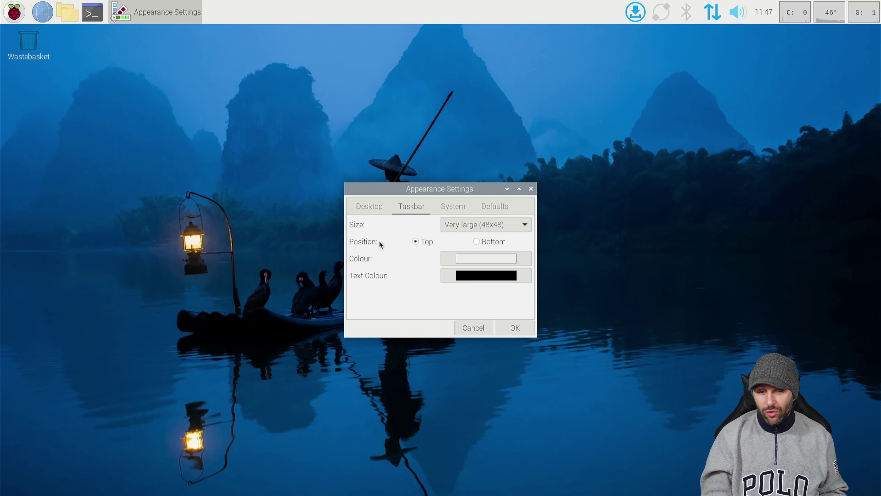
- Try the Large (32x32) taskbar size, restore Very large (48x48) and close the appearance settings
click(471, 231)
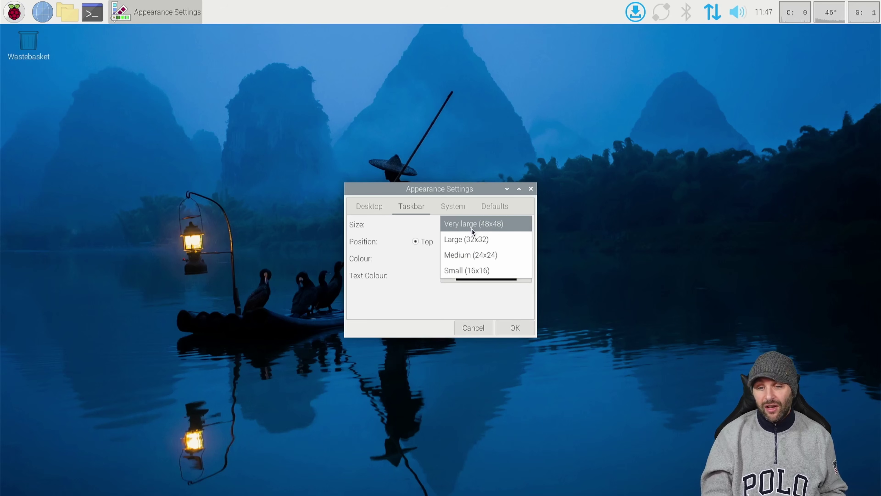
click(479, 237)
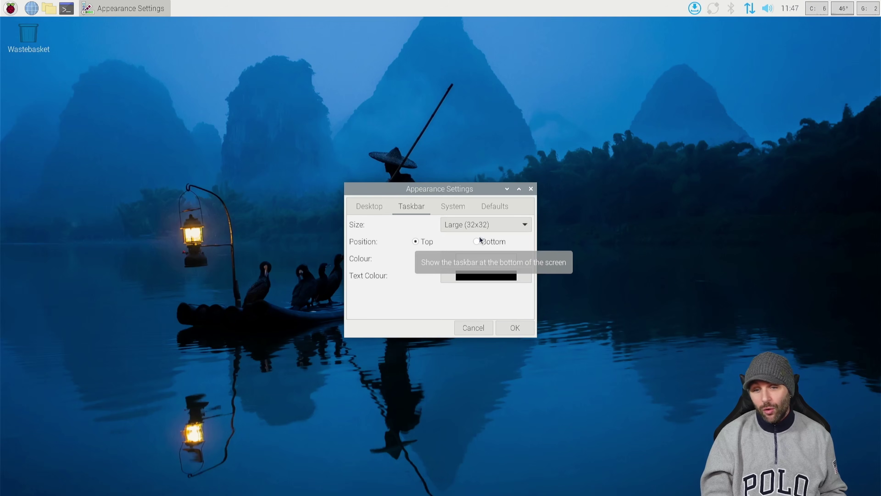
click(509, 220)
click(497, 209)
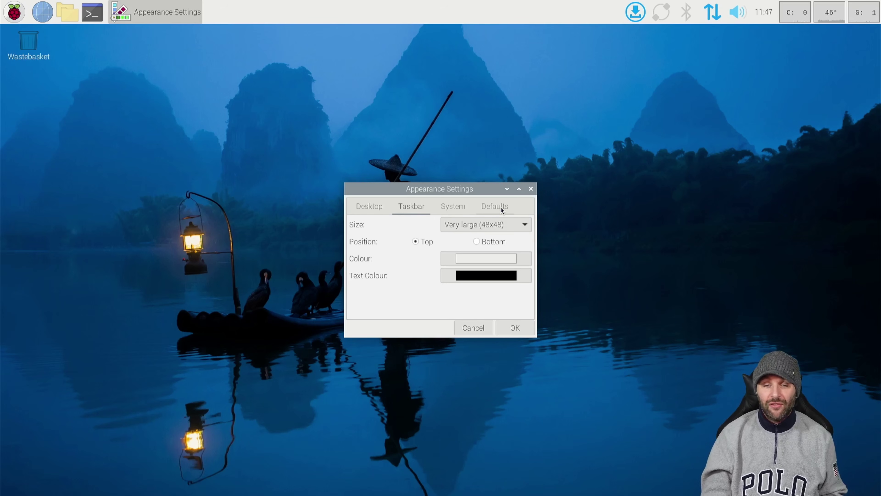
click(531, 189)
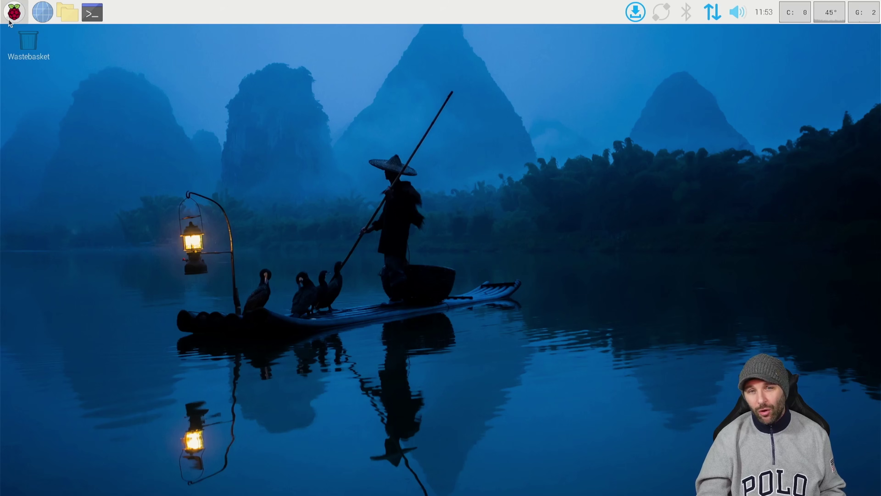
- Browse the main menu's Internet, Sound & Video and Graphics categories, and view the home folder in File Manager before closing it
click(17, 13)
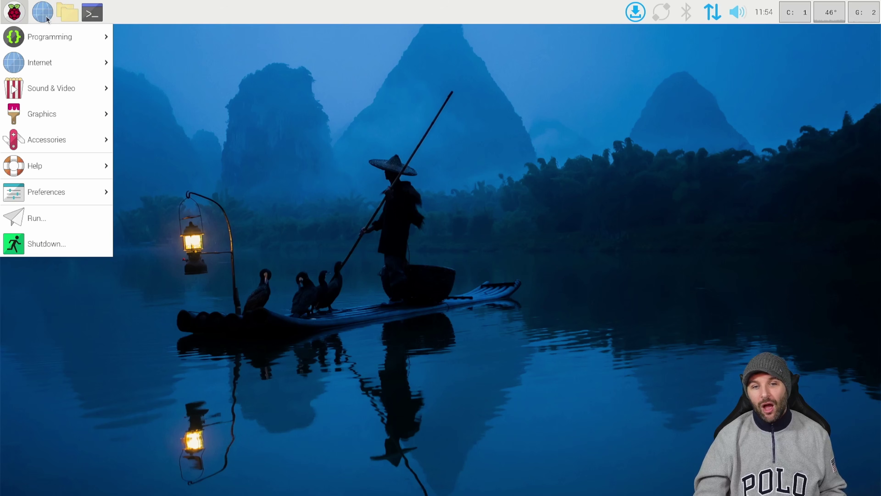
click(110, 15)
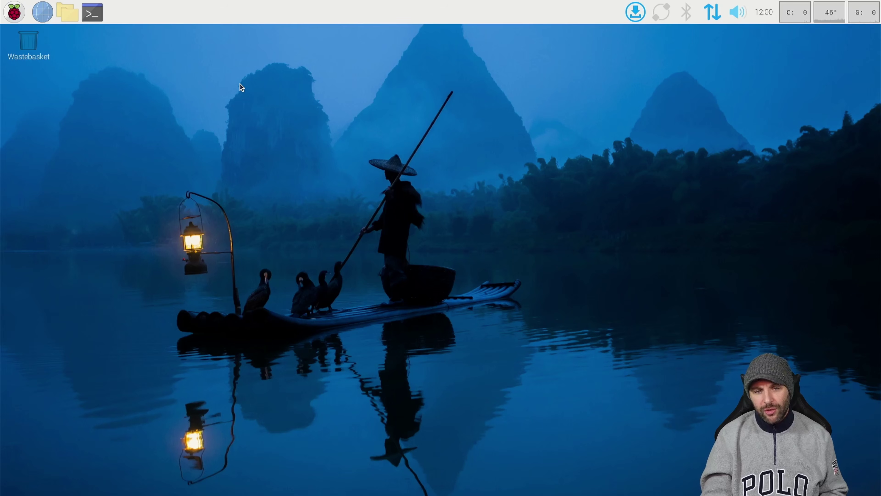
click(15, 18)
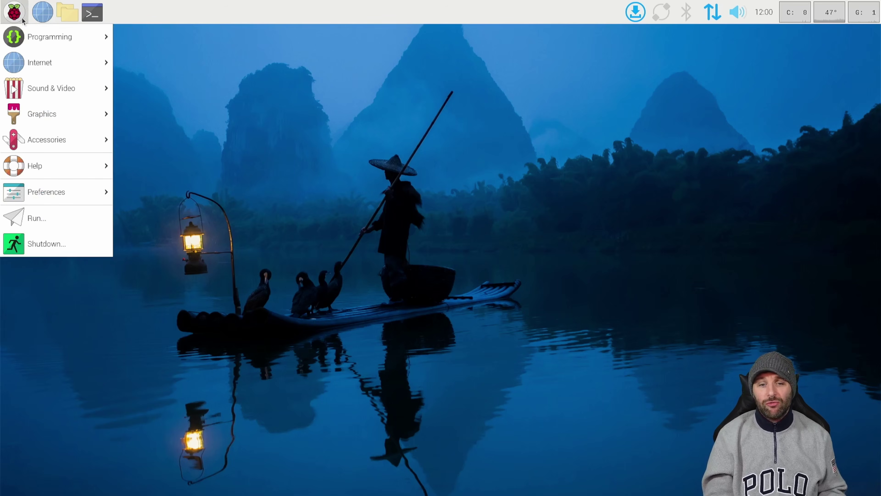
mouse_move(43, 33)
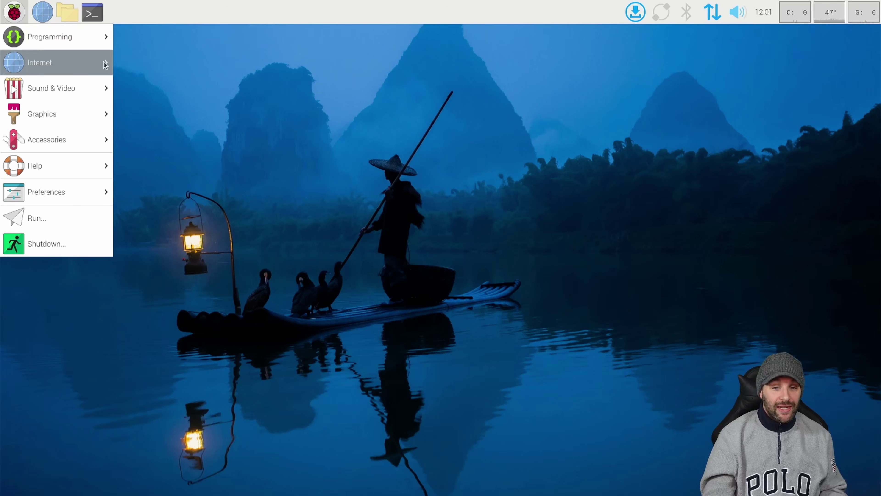
mouse_move(99, 65)
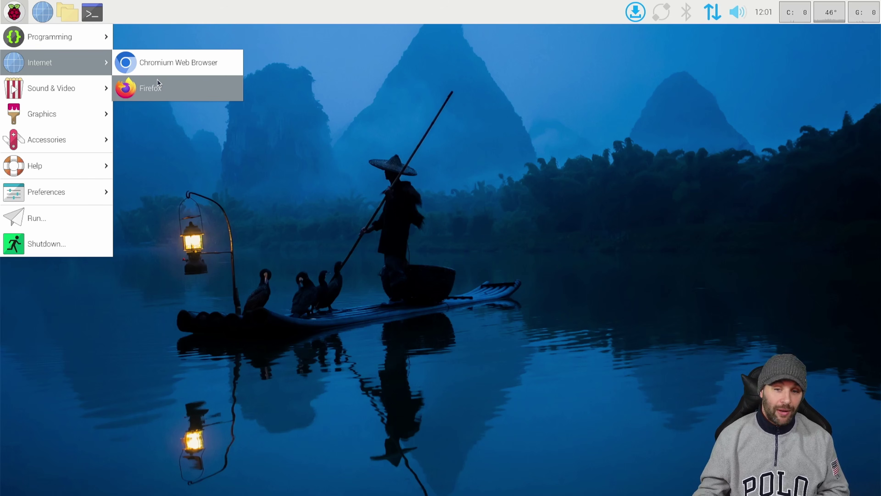
mouse_move(72, 92)
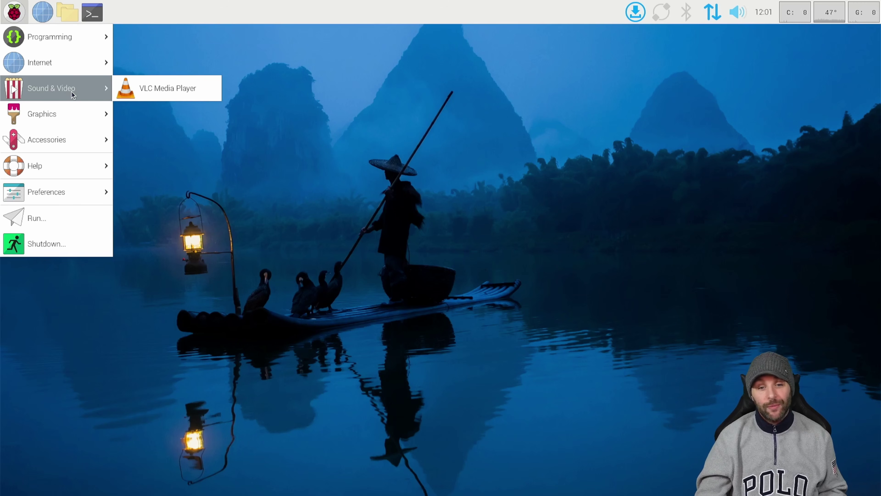
mouse_move(80, 118)
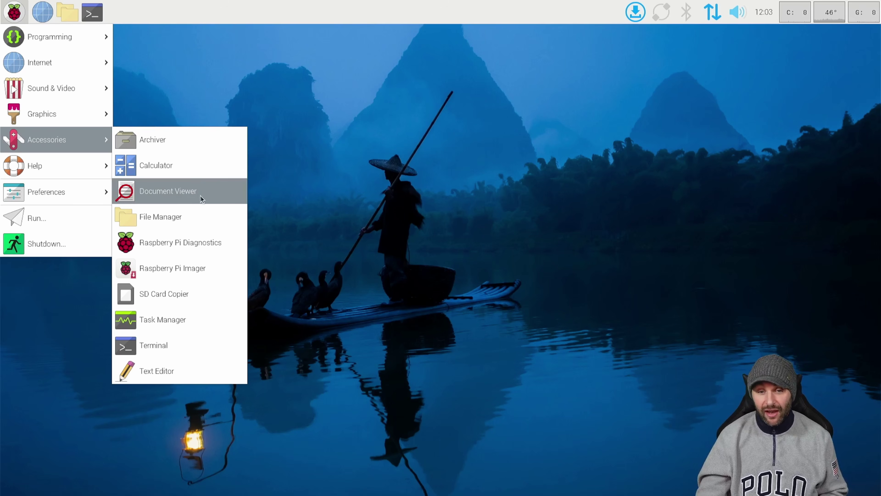
click(211, 218)
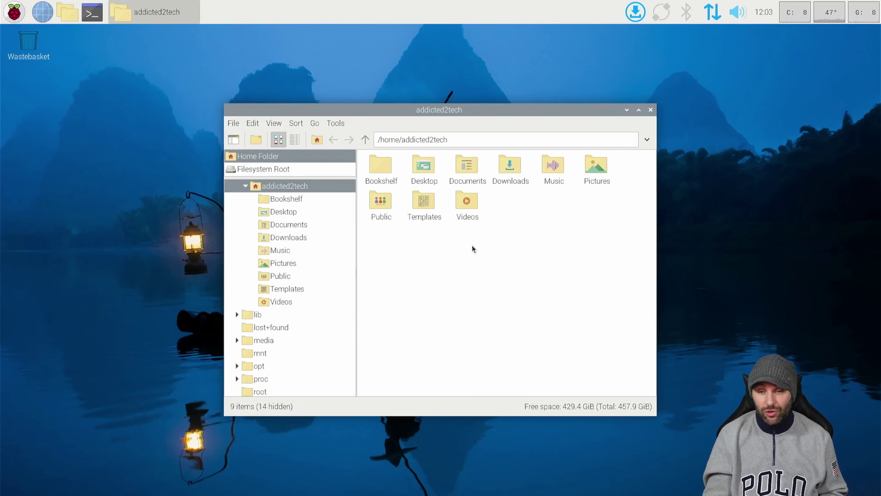
click(651, 110)
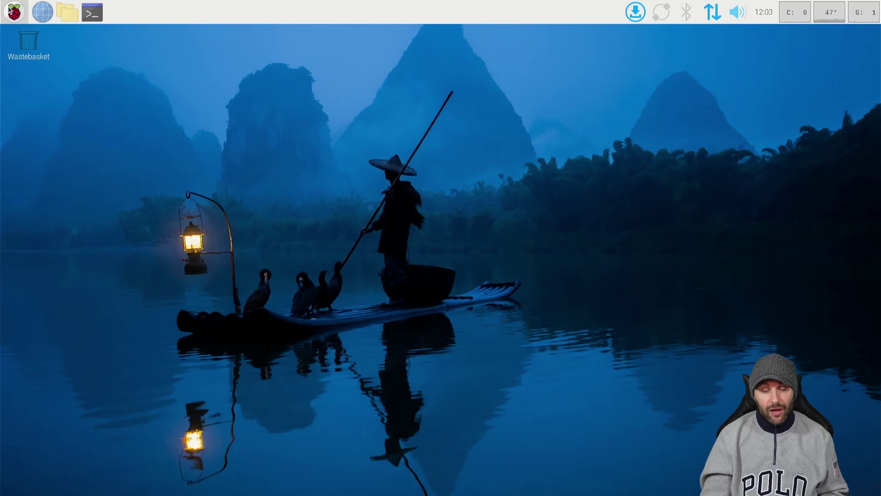
- Open Raspberry Pi Diagnostics from the Accessories category, view the available SD card test and close it without running it
click(14, 12)
mouse_move(99, 145)
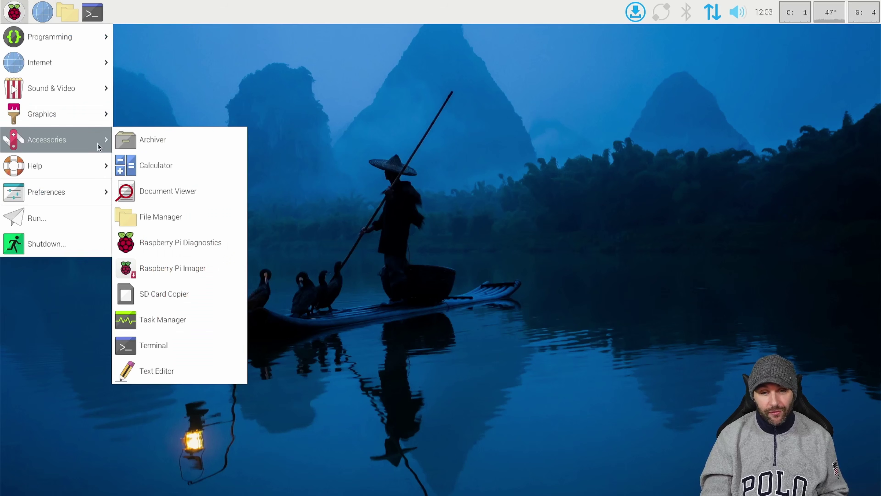
click(206, 243)
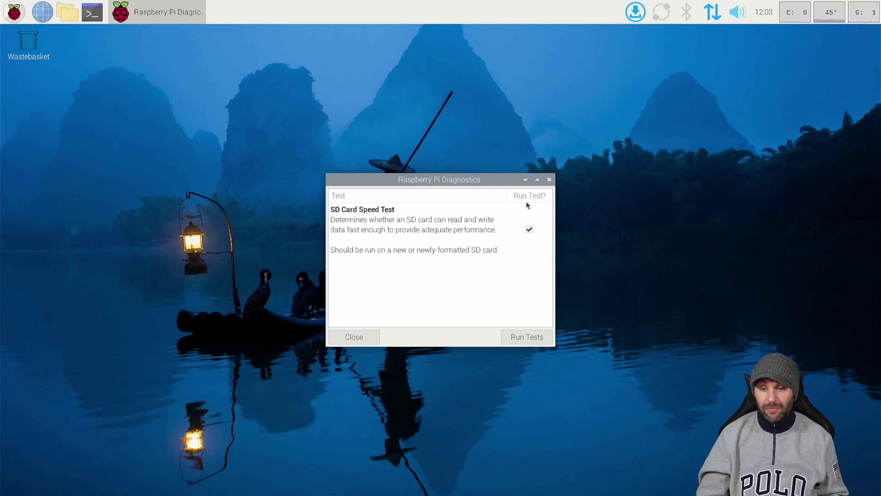
click(549, 180)
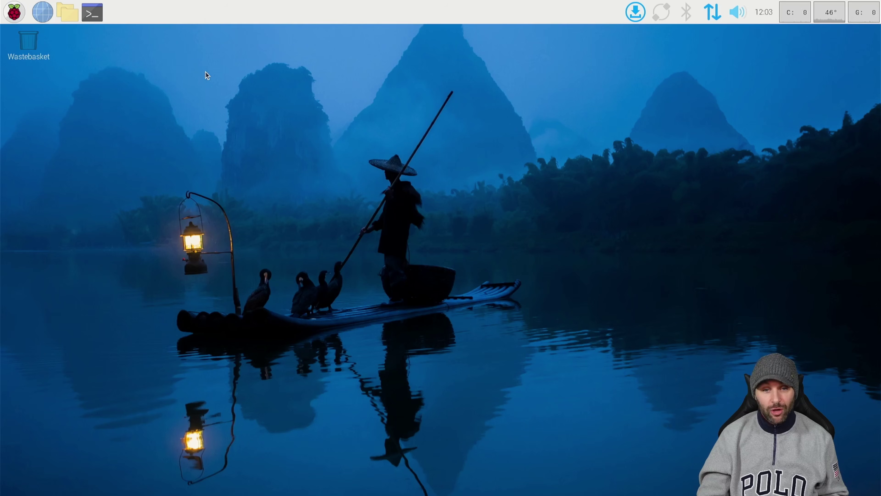
- Open Task Manager from the Accessories category and look across the columns of the process list
click(14, 12)
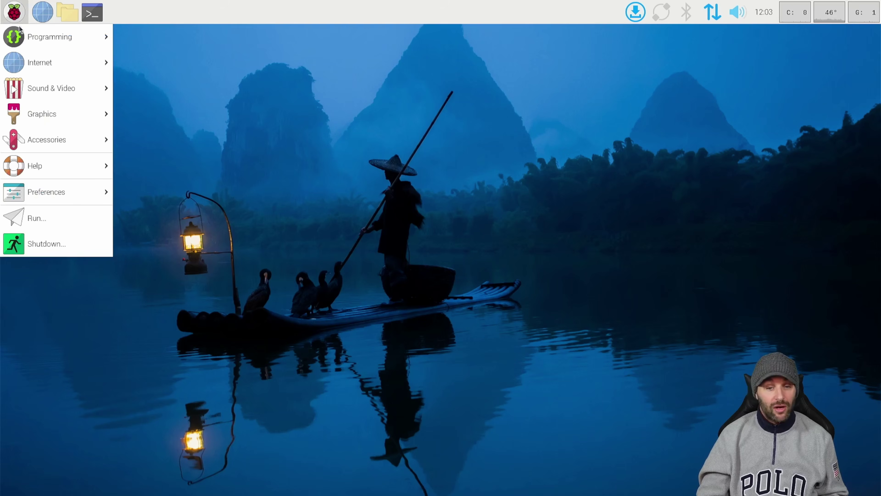
mouse_move(46, 120)
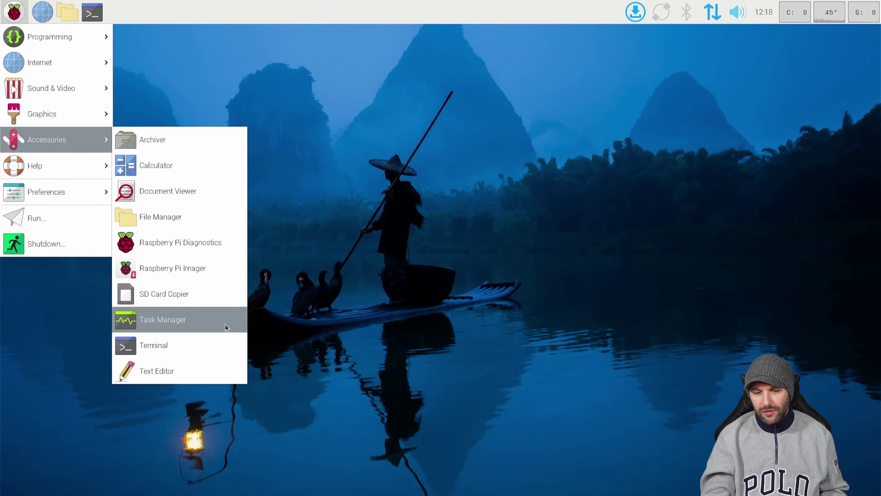
click(225, 324)
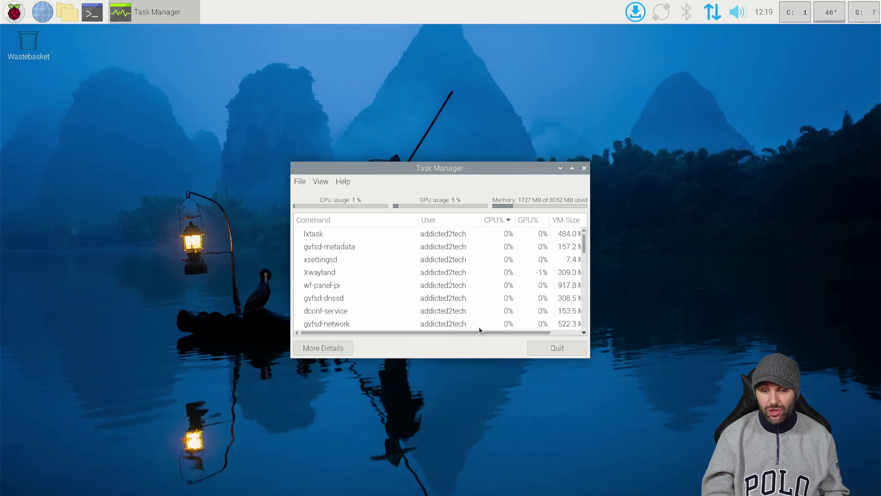
scroll(478, 333, right, 2)
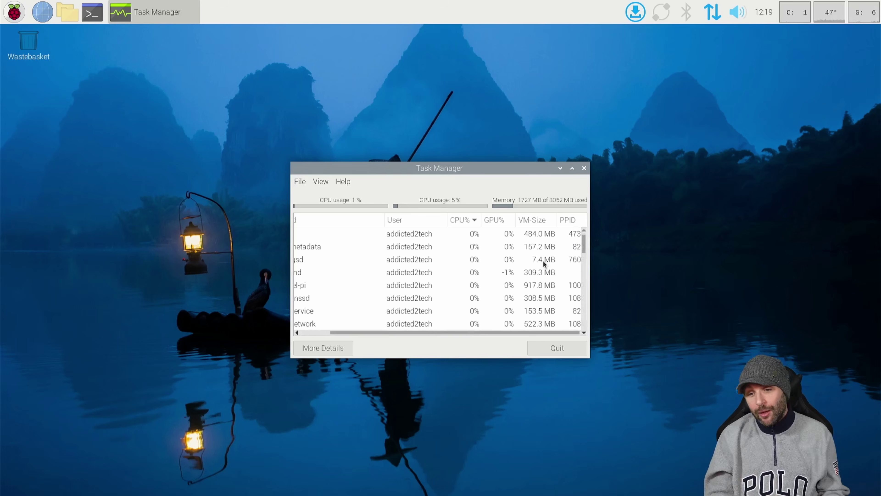
scroll(537, 269, left, 3)
- View the actions available for the gvfsd-metadata process, including Priority, and dismiss them without choosing one
click(341, 250)
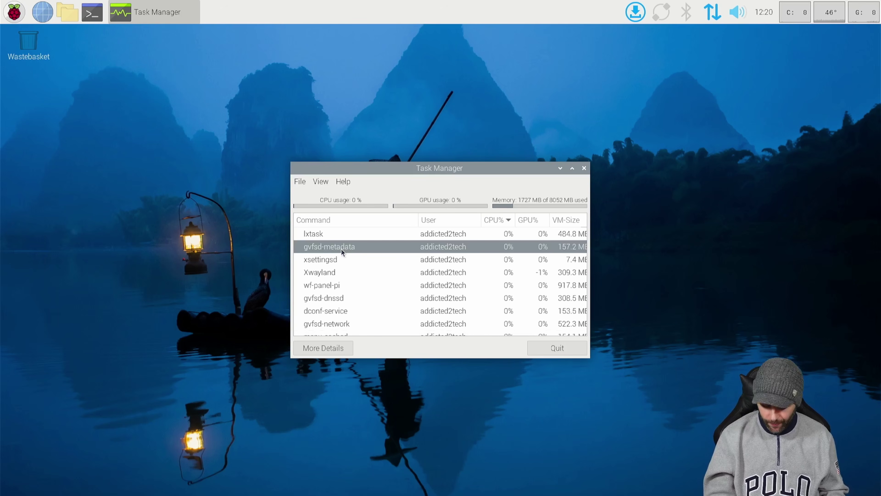
right_click(342, 252)
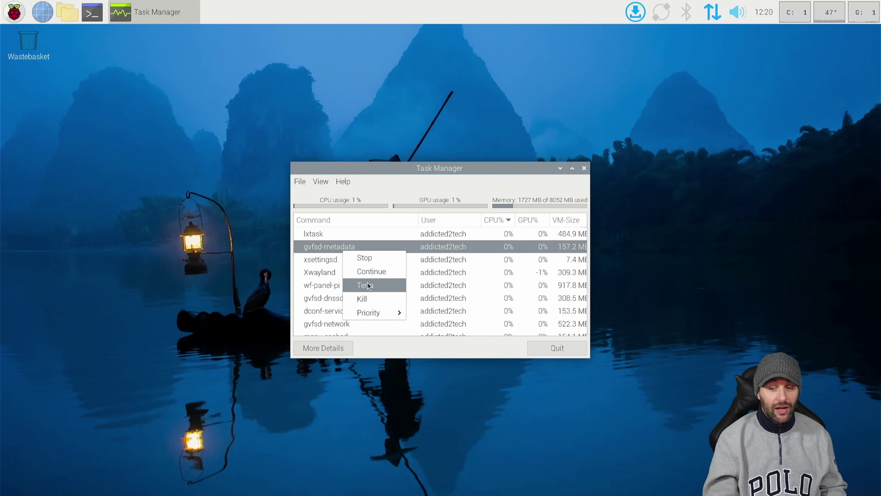
mouse_move(369, 313)
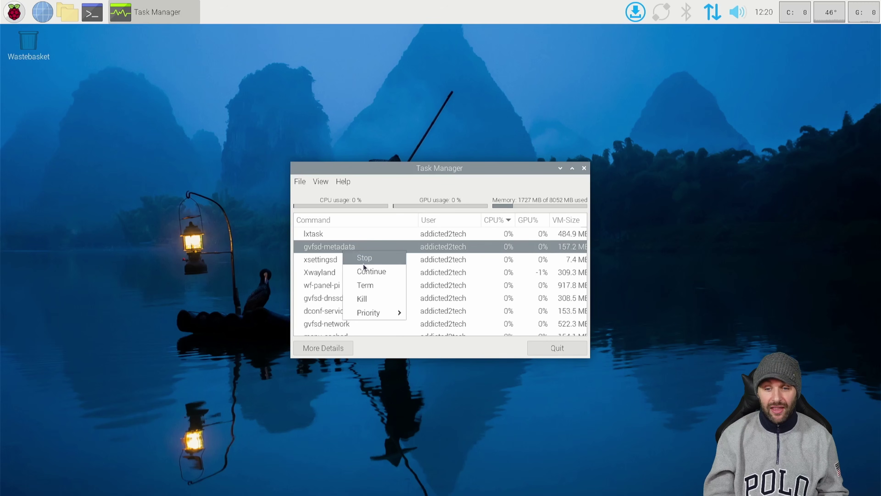
click(365, 182)
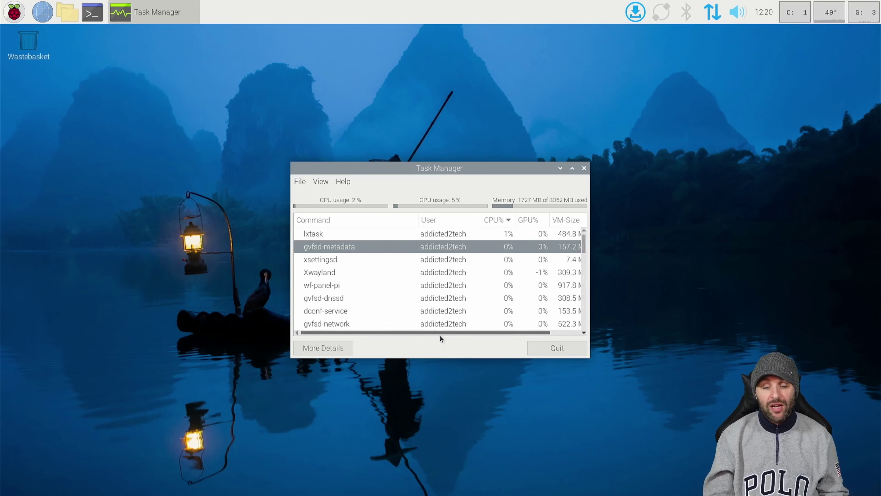
- Switch the process list's extra details on and off, ending on the original columns
click(347, 351)
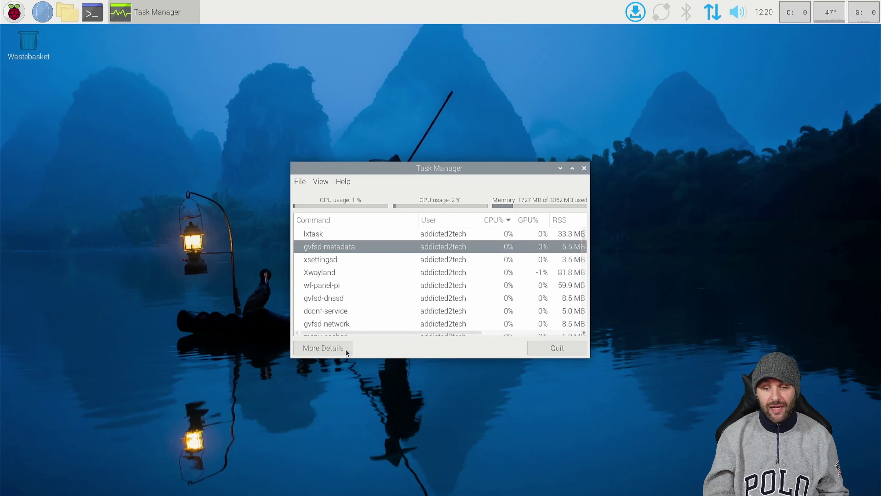
click(346, 351)
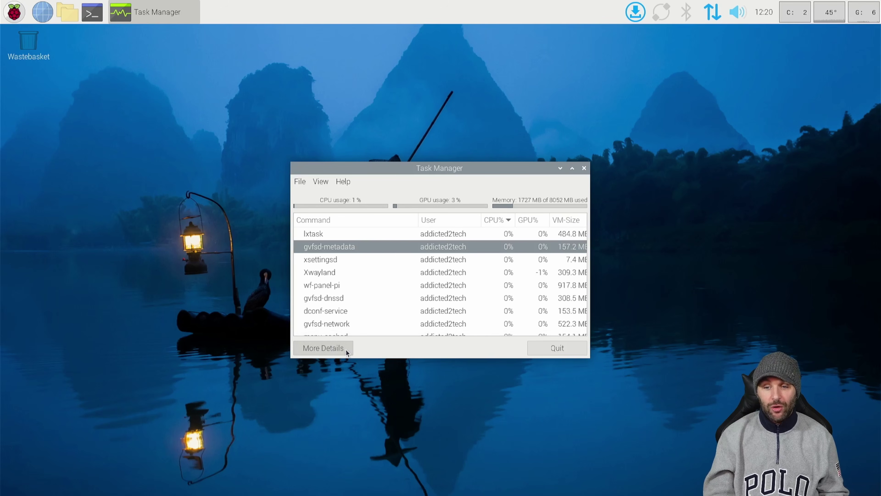
click(347, 351)
click(347, 351)
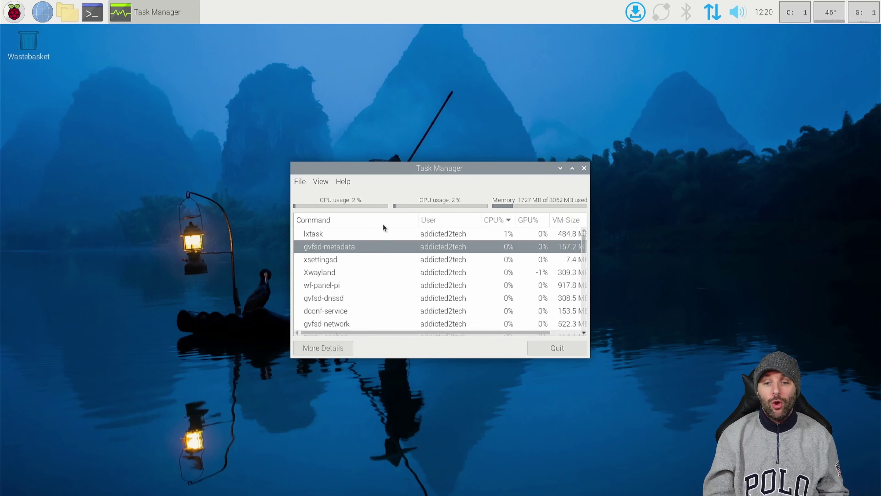
- Set the Task Manager to show root tasks and to show memory used by cache as free
click(320, 183)
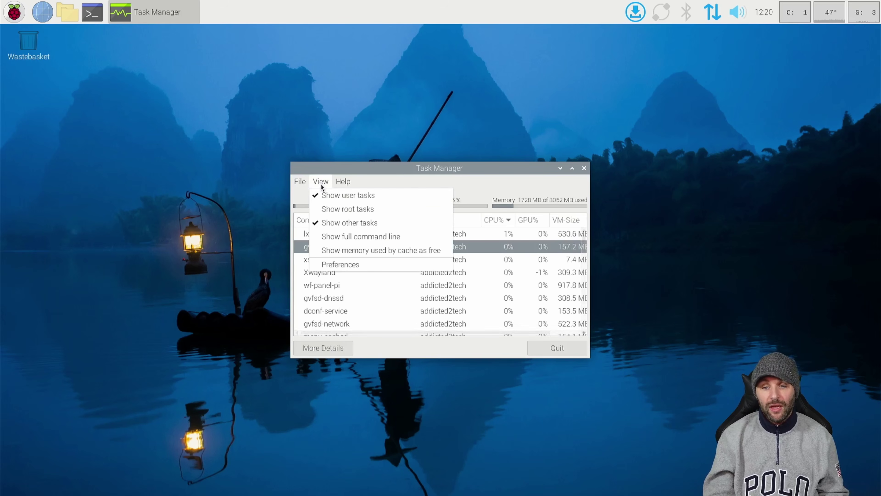
click(360, 210)
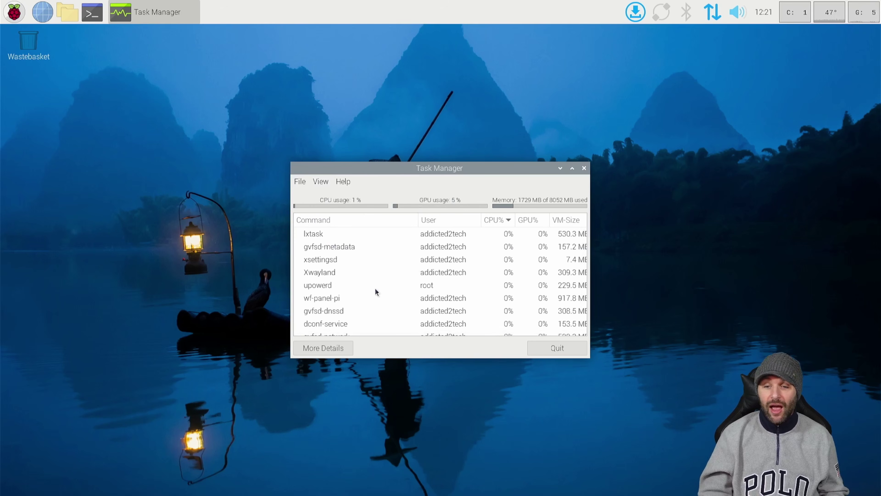
click(320, 182)
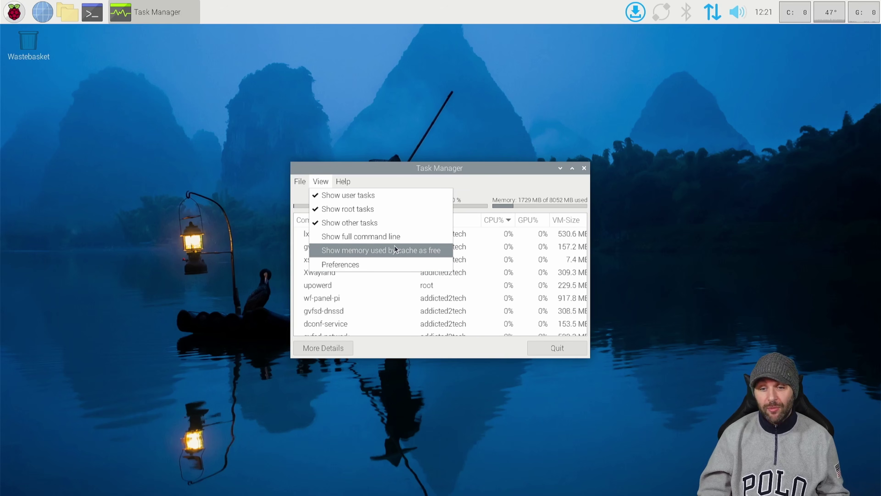
click(381, 250)
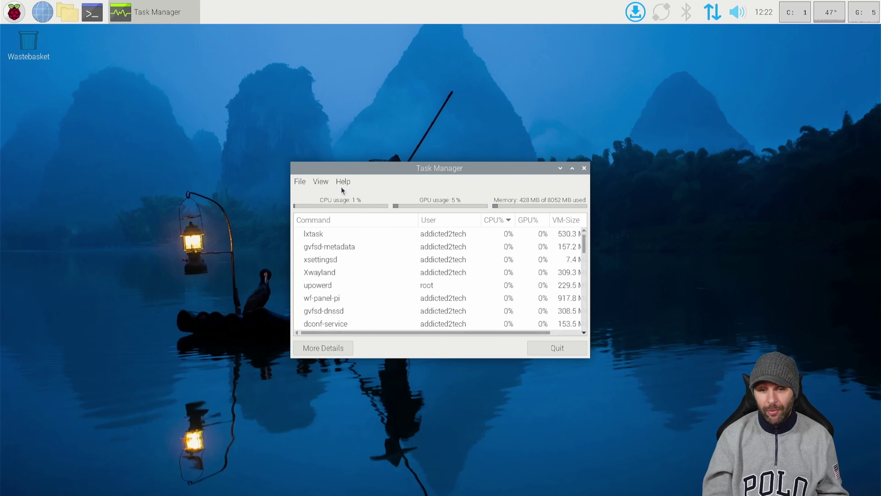
- View the Task Manager preferences for the refresh rate and accept them without changes
click(322, 183)
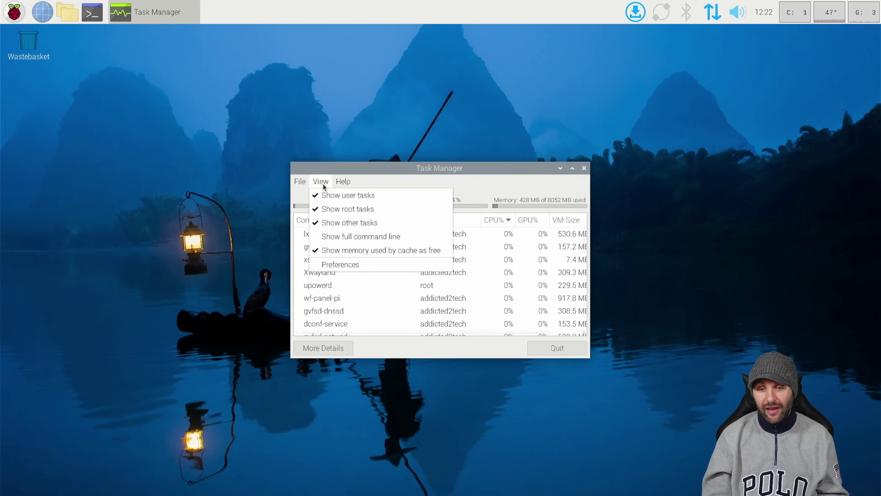
click(364, 268)
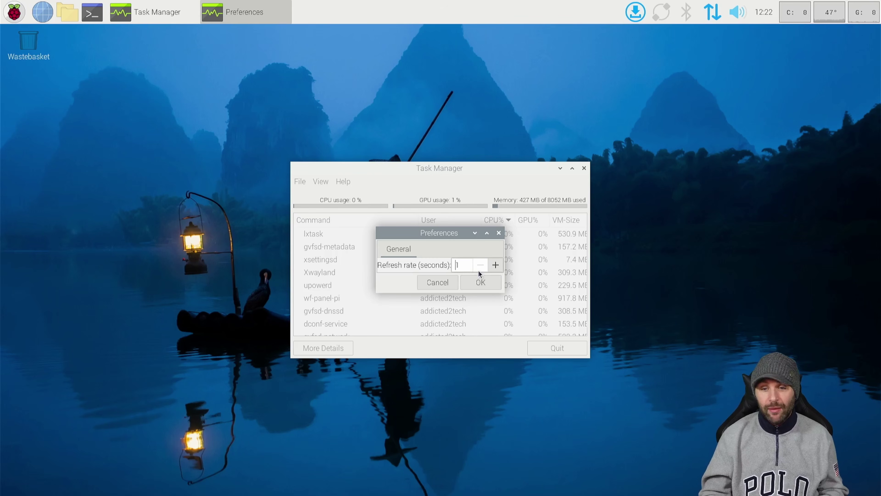
click(489, 286)
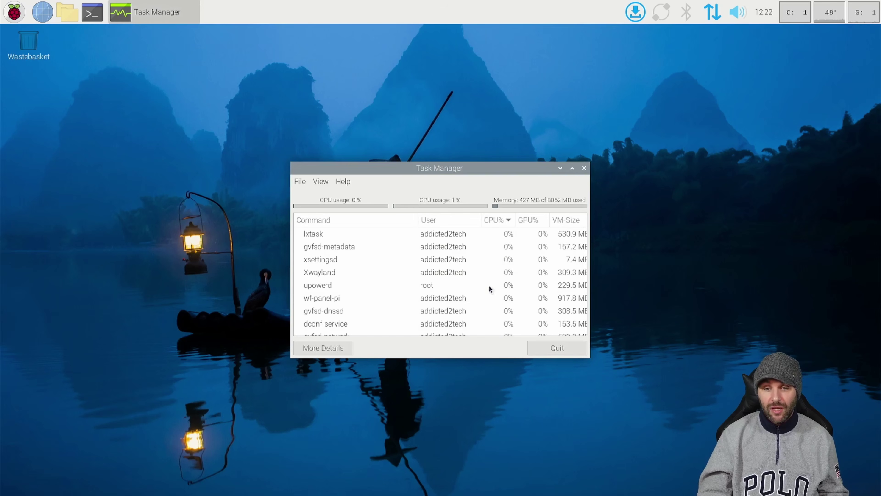
- View the About information for Task Manager, close it, and quit Task Manager
click(347, 182)
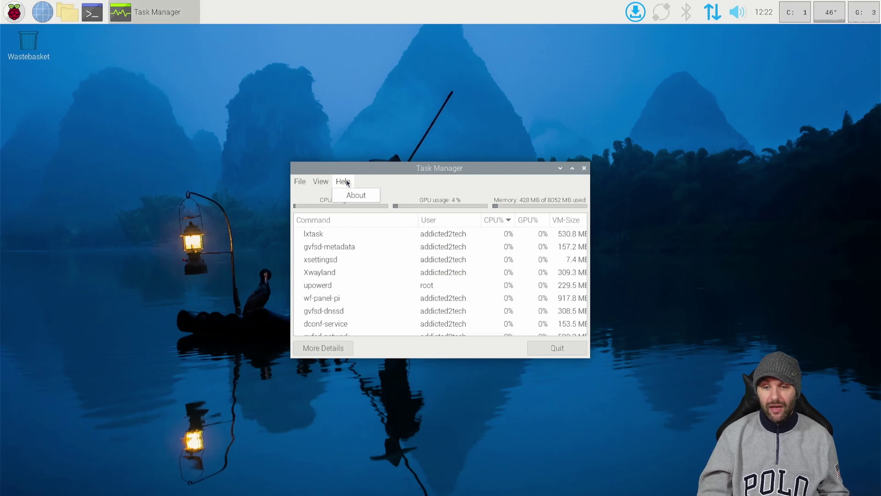
click(354, 195)
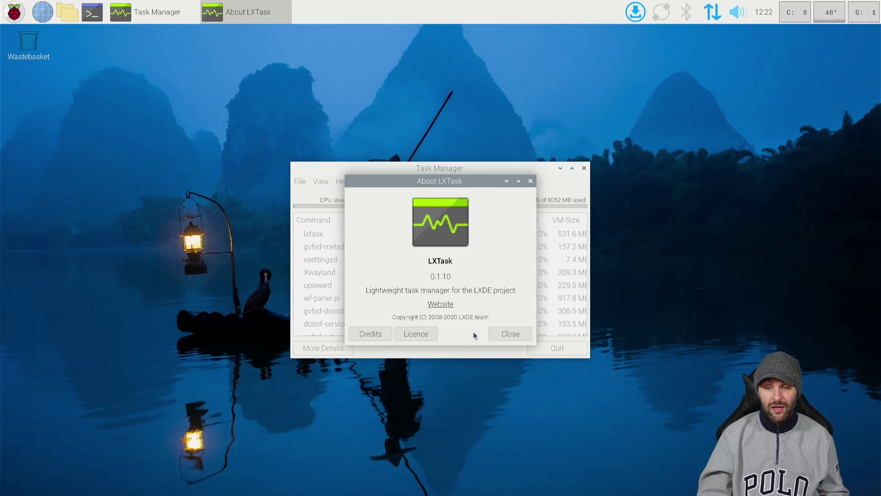
click(510, 333)
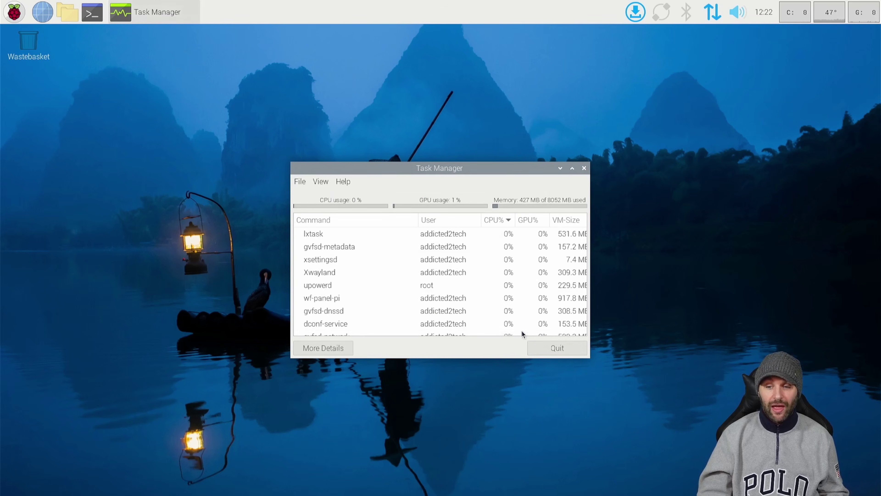
click(567, 349)
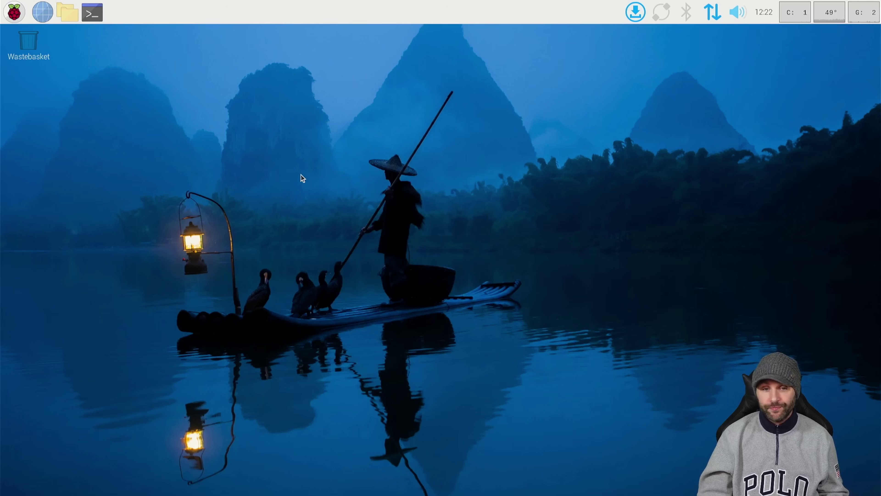
- Open Terminal from the Accessories category and view its Style preferences, closing them without changes
click(14, 13)
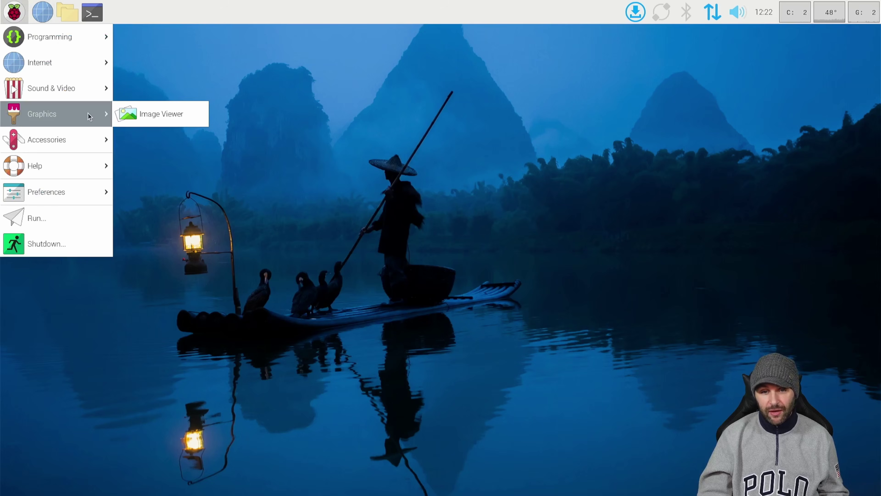
mouse_move(85, 132)
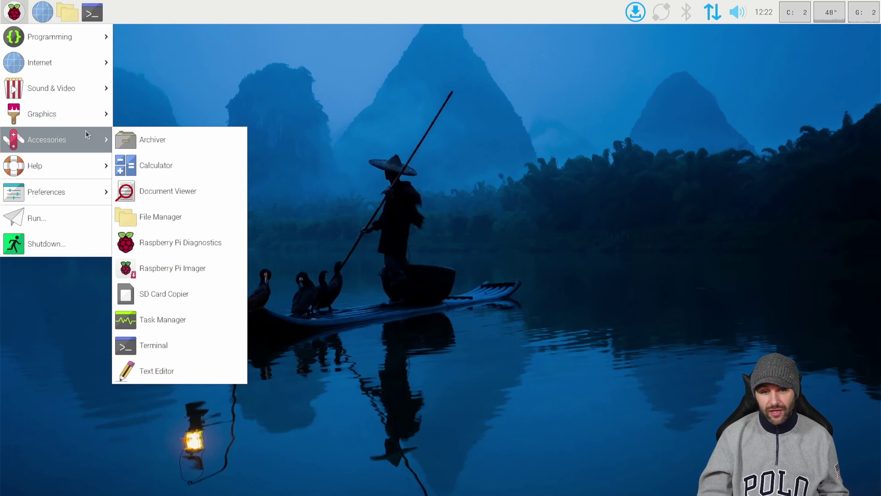
click(178, 347)
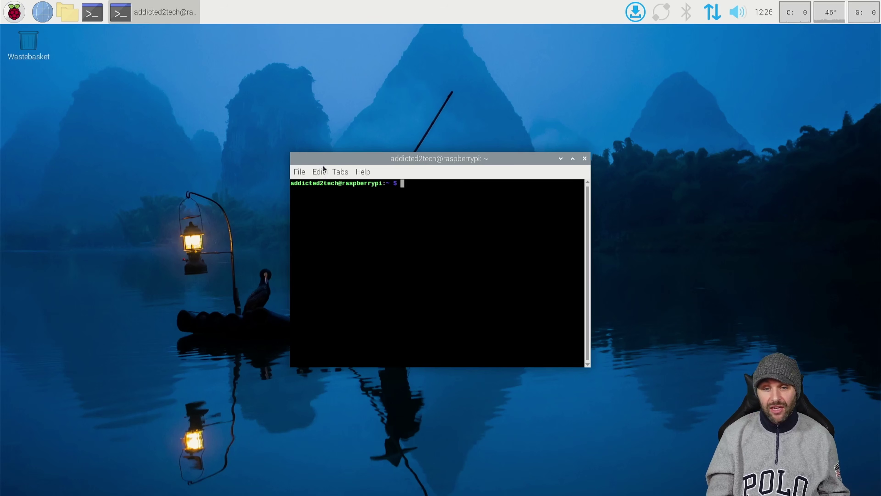
click(322, 171)
click(346, 269)
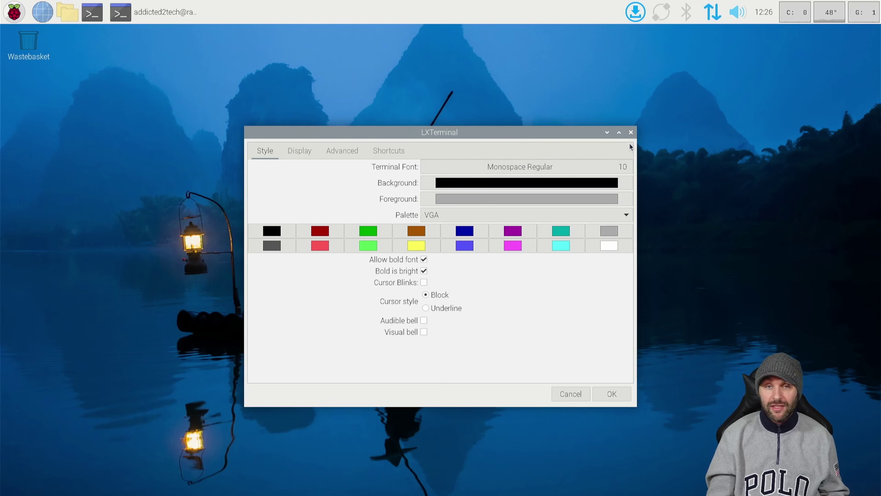
click(629, 133)
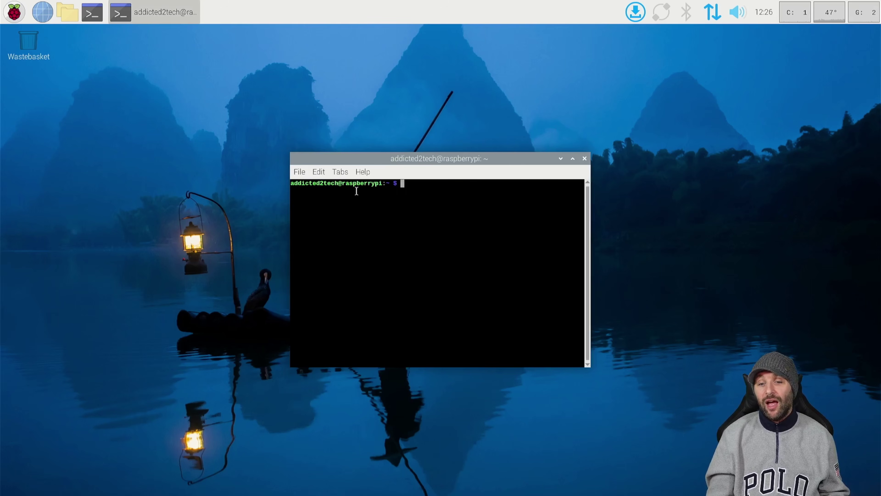
- Look over the terminal's editing and zoom commands, trying Zoom In, and close the terminal window
click(319, 172)
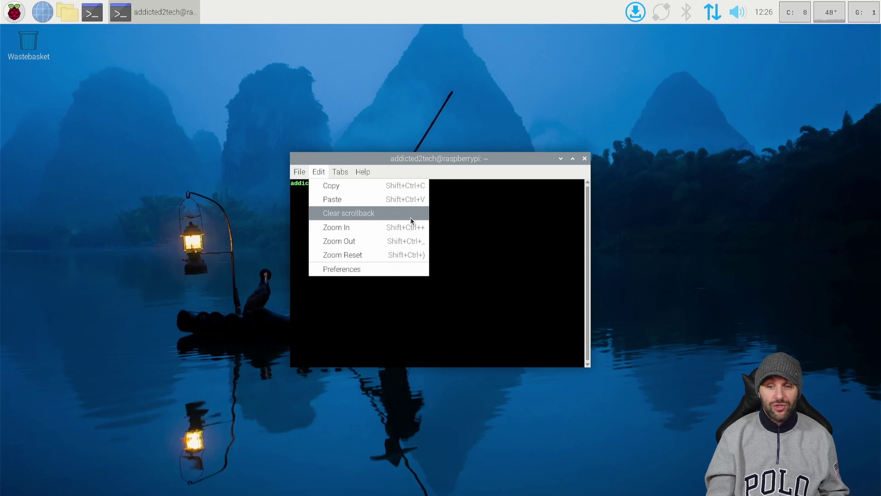
click(359, 230)
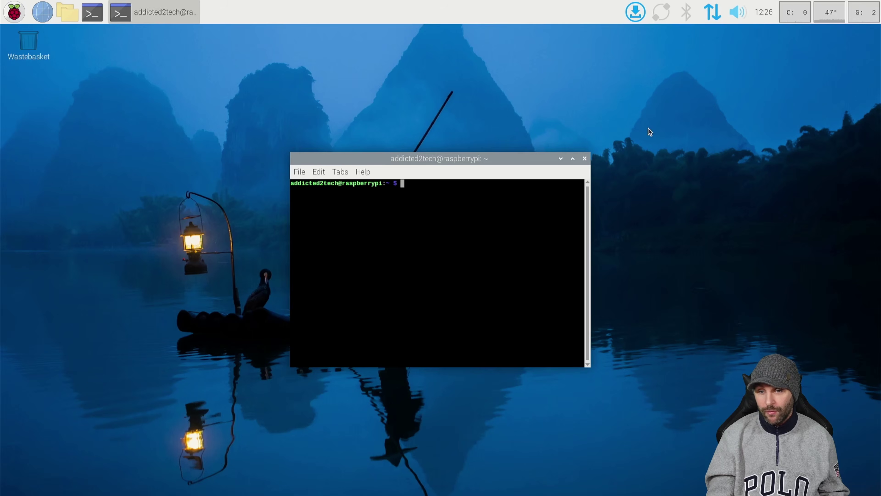
click(585, 158)
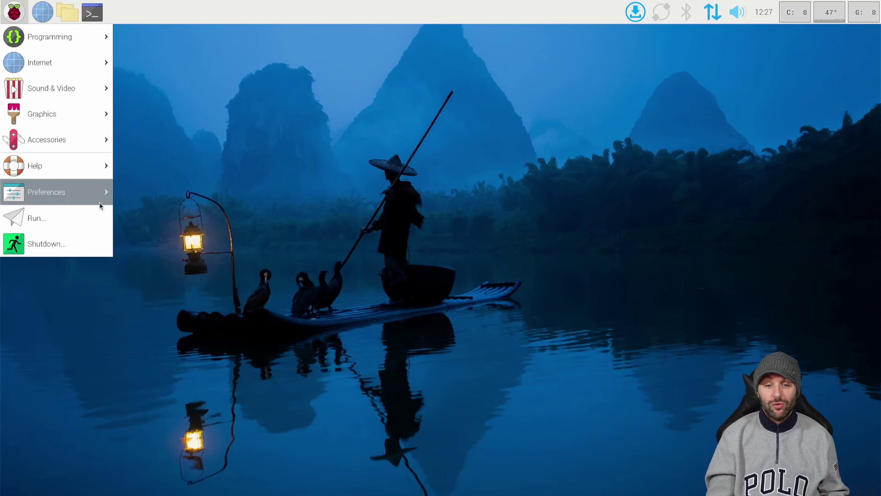
- Open Bookshelf from the Help category and look through its Books and HackSpace collections, ending on Books
mouse_move(78, 161)
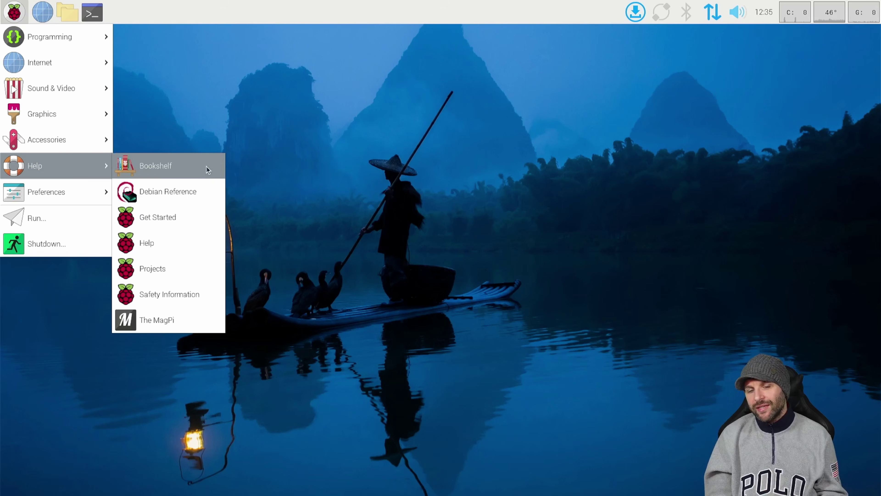
click(206, 167)
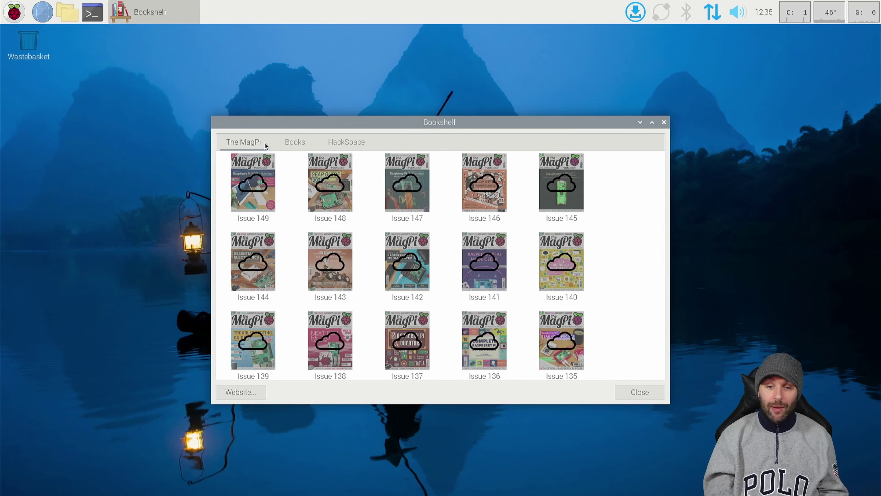
click(286, 142)
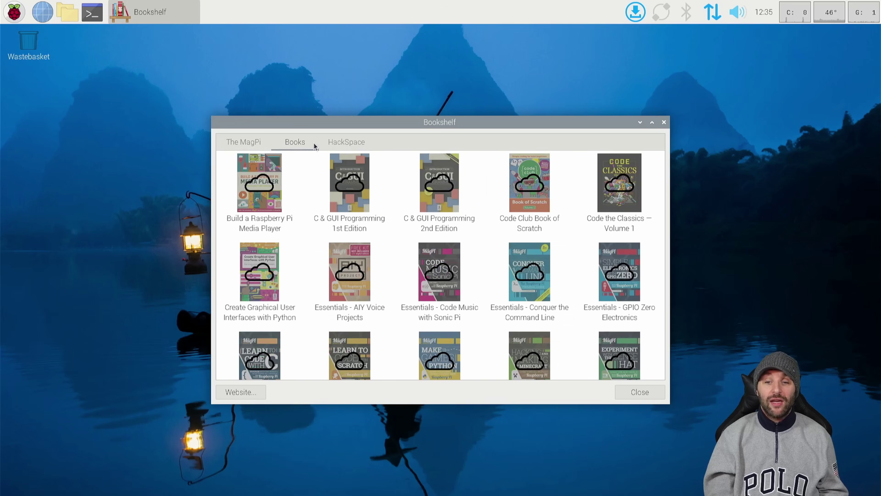
click(350, 142)
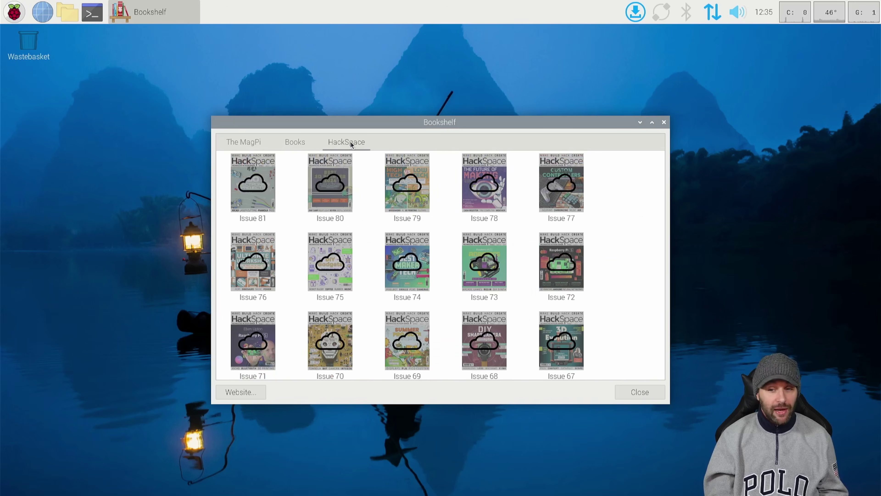
click(290, 141)
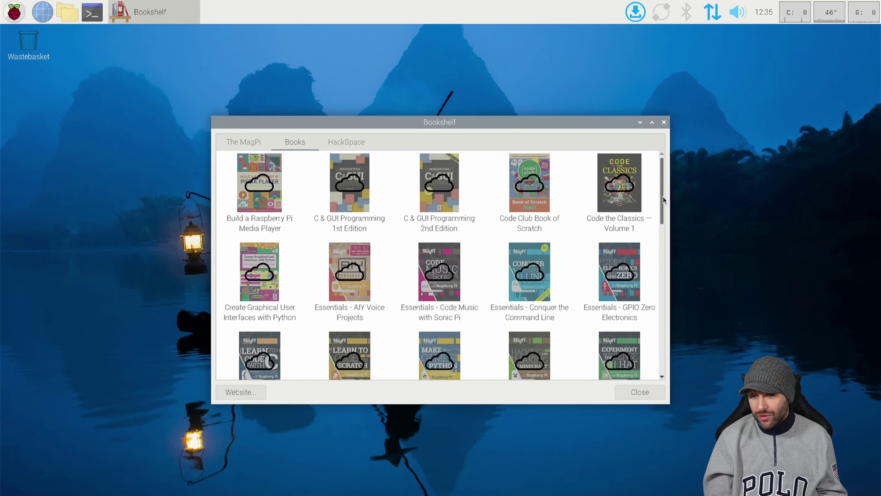
- Download and open "Get Started with MicroPython on Raspberry Pi Pico", close it, and delete the downloaded item from the bookshelf
drag(663, 189, 669, 229)
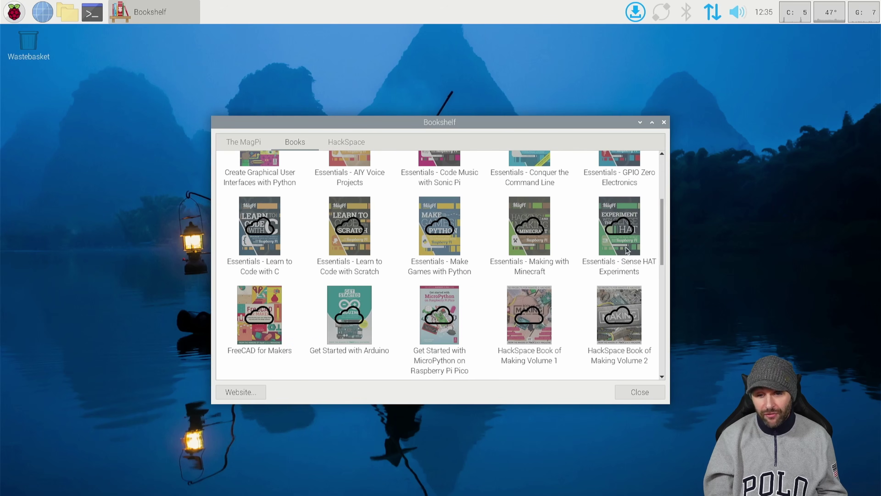
click(432, 314)
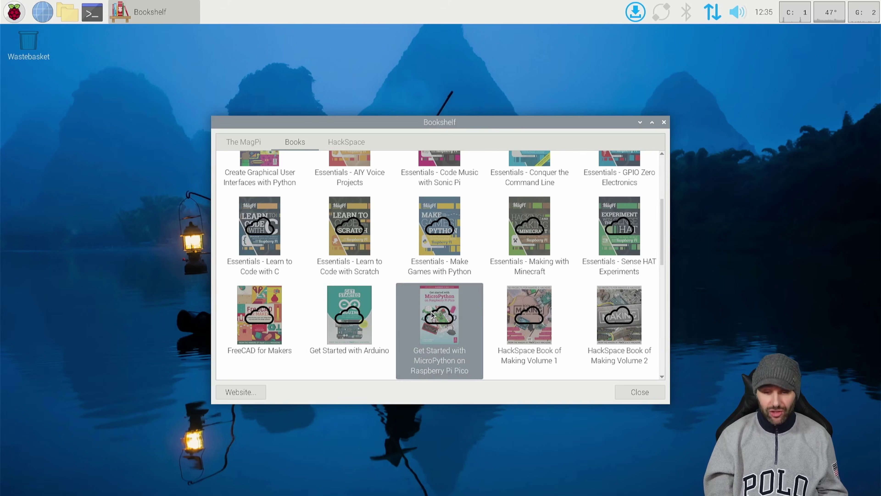
double_click(432, 315)
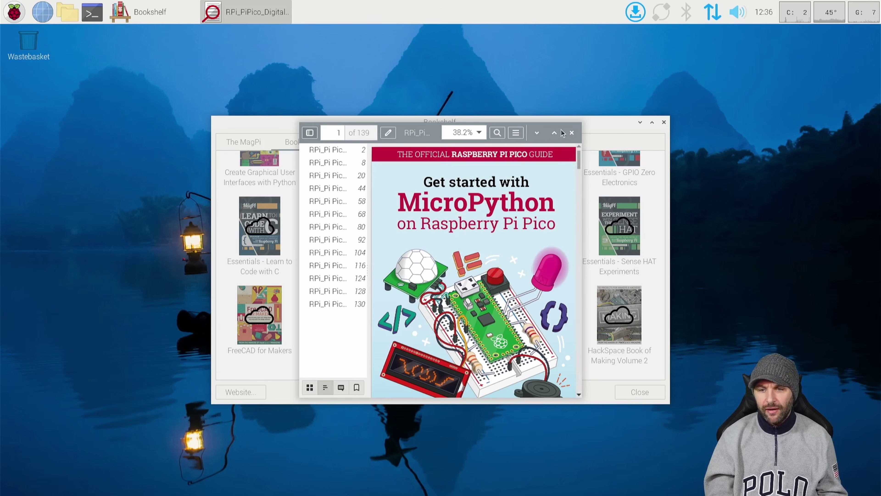
click(571, 133)
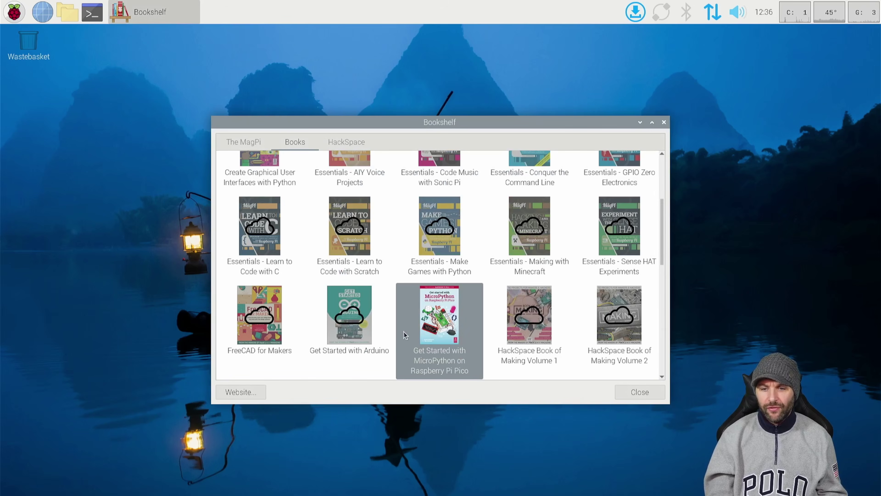
right_click(421, 327)
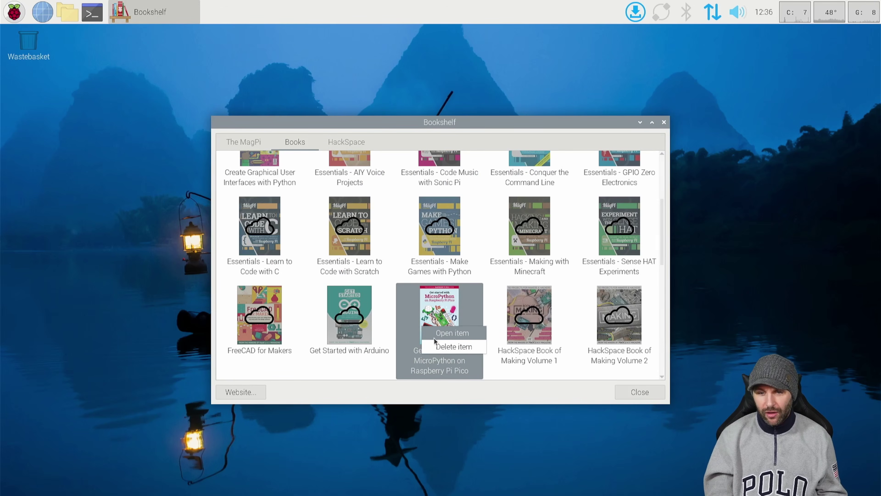
click(437, 343)
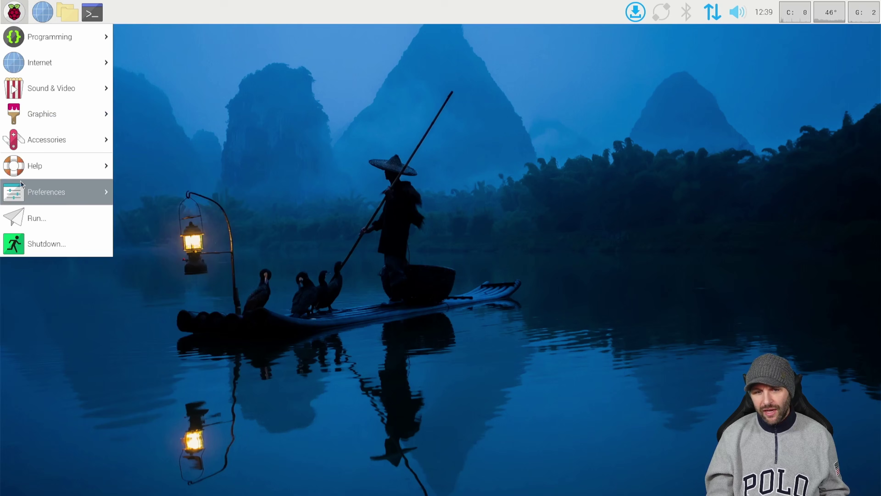
- Open Add / Remove Software from the Preferences category and view the details of the Chromium web browser package under Internet
mouse_move(26, 192)
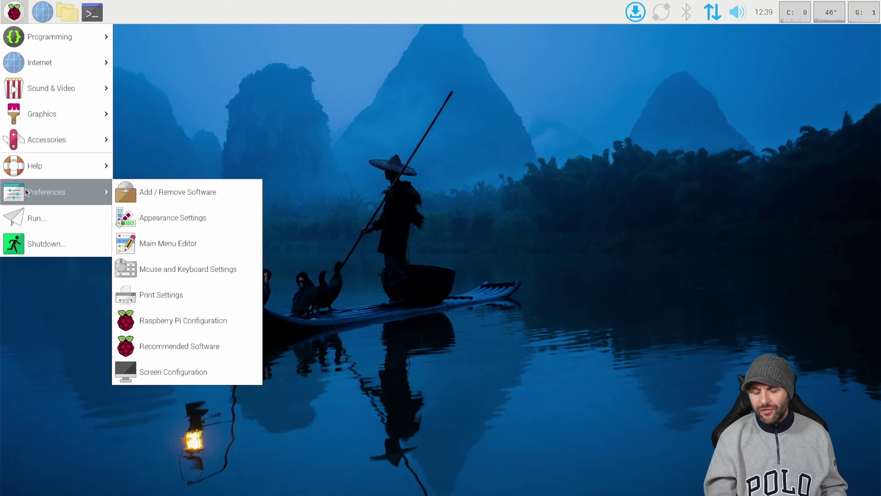
click(116, 190)
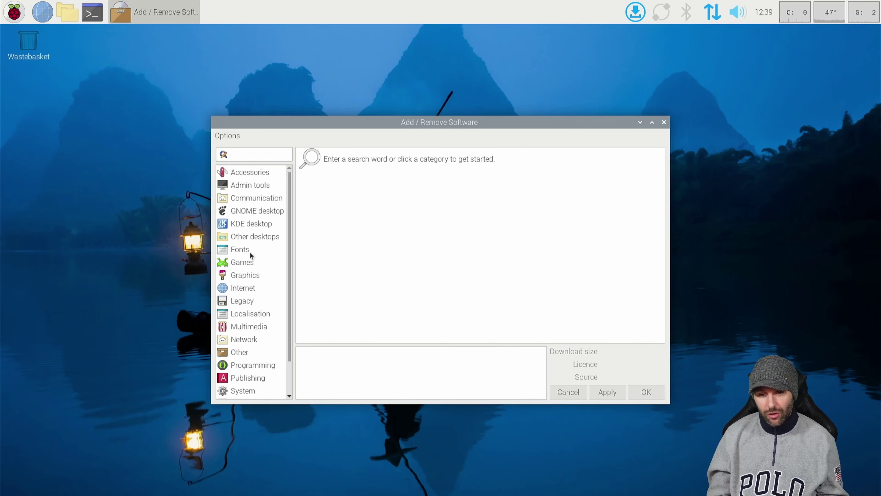
click(254, 290)
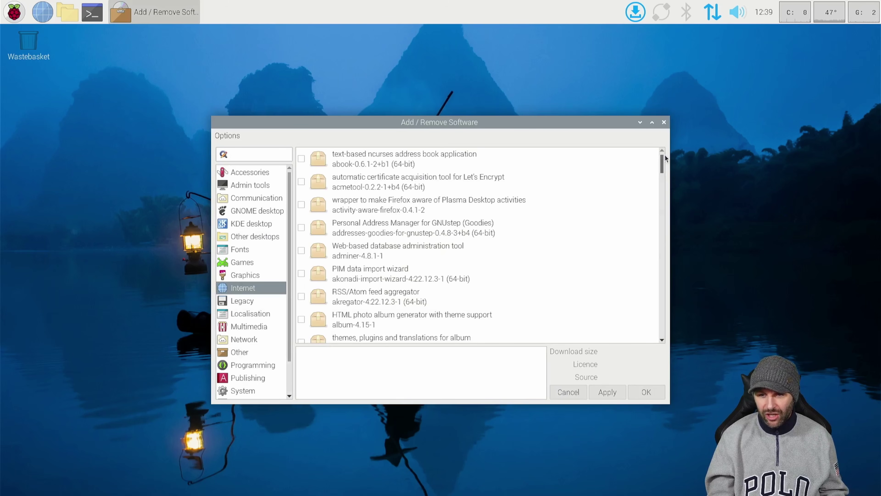
mouse_move(664, 156)
mouse_down()
mouse_move(658, 176)
mouse_move(663, 168)
mouse_up()
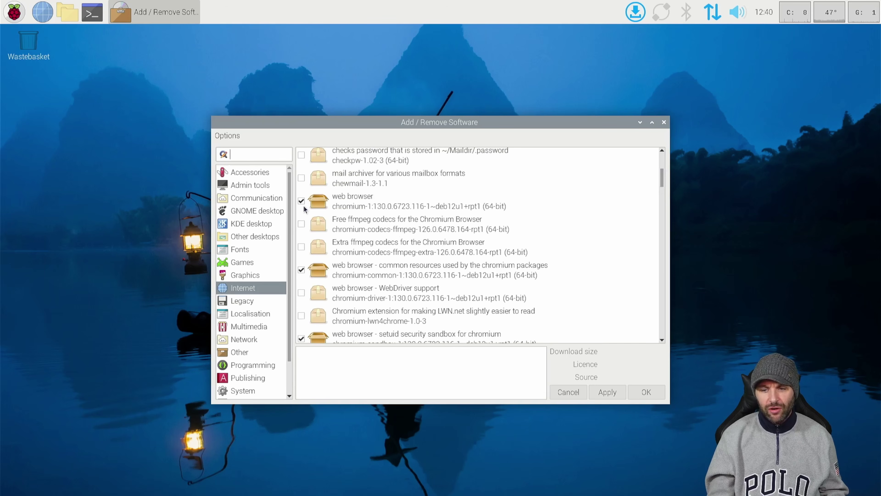
click(350, 206)
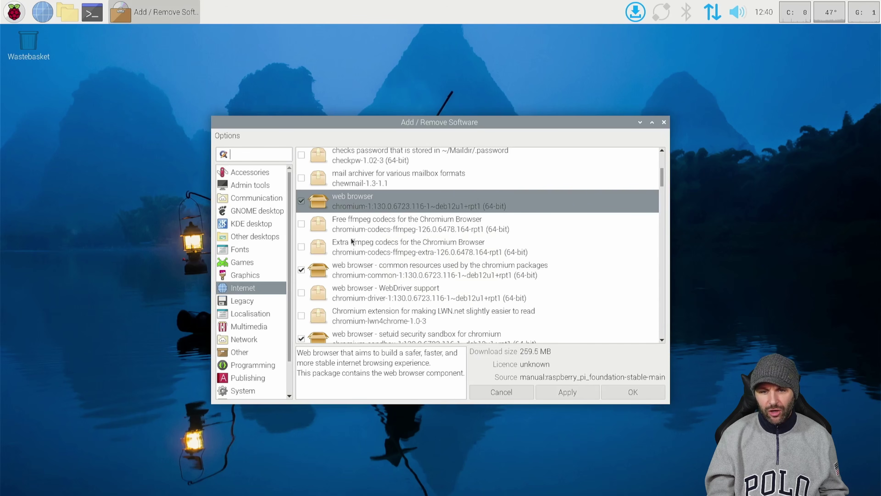
- Mark the Chromium web browser package for removal and restore it as installed without applying
click(300, 201)
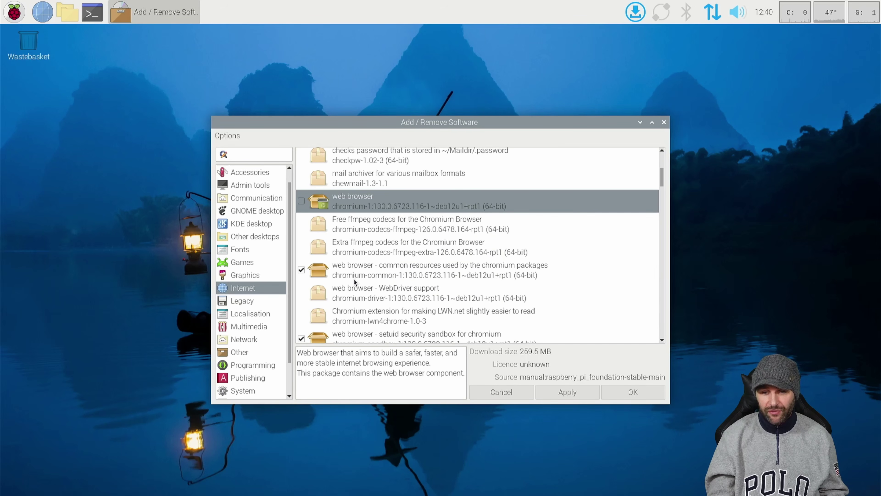
click(301, 201)
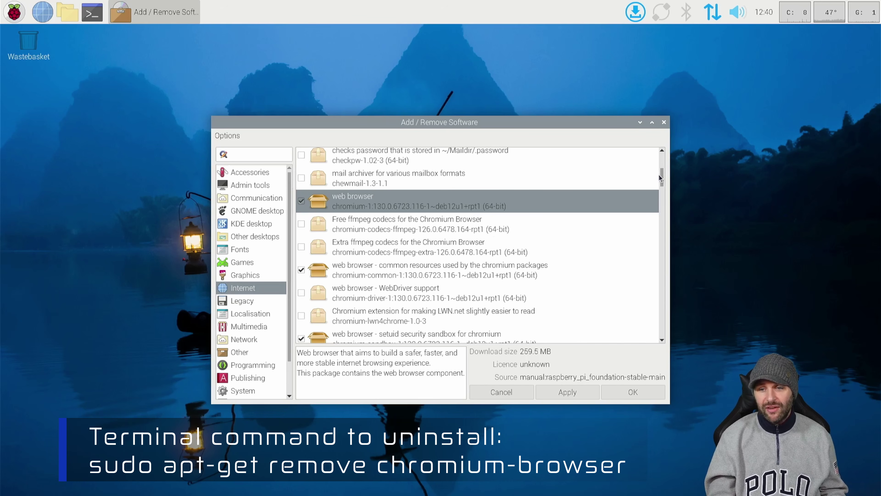
- Check for package updates from Add / Remove Software, look over the available updates, and close Package Updater without installing
drag(660, 175, 658, 177)
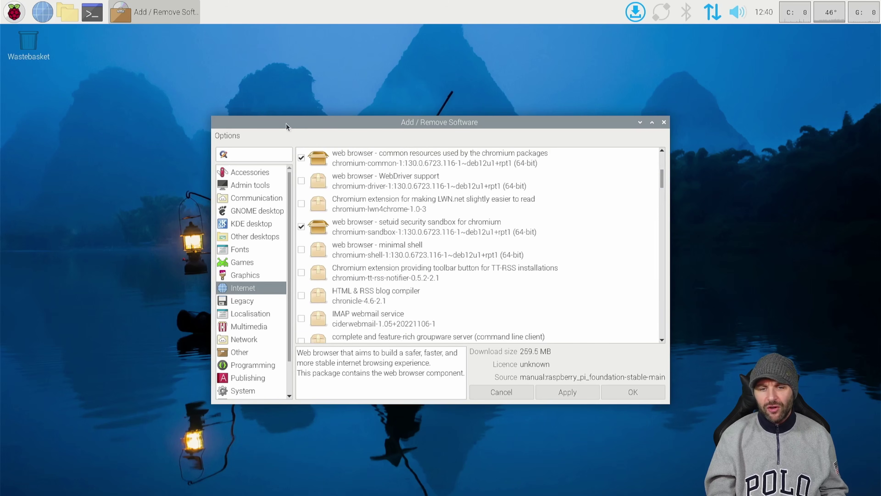
click(231, 136)
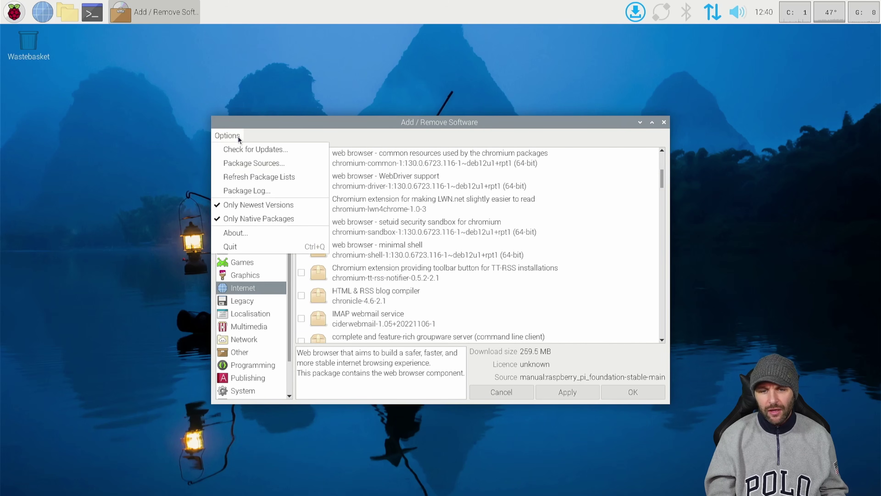
click(267, 148)
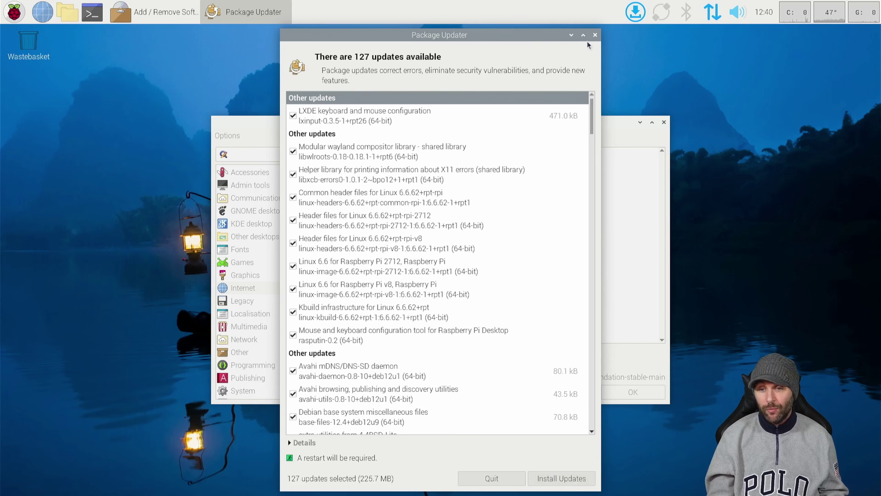
click(595, 36)
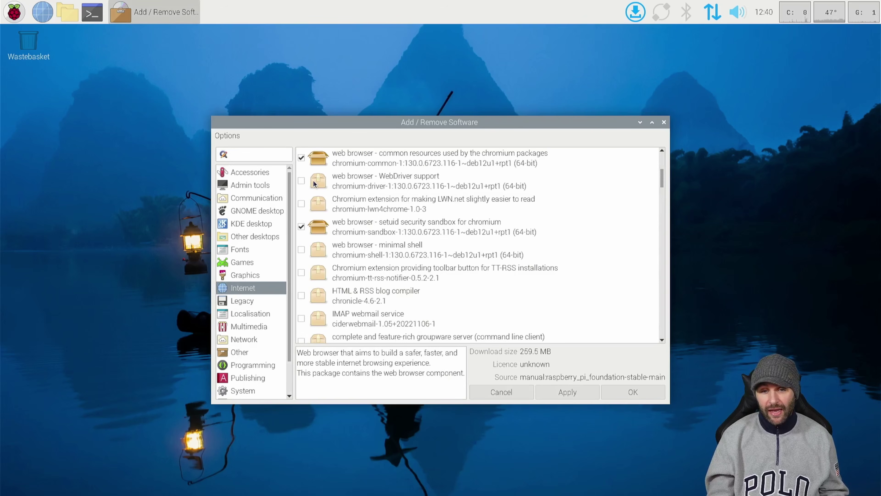
- View the enabled package sources in Add / Remove Software and close both windows
click(233, 135)
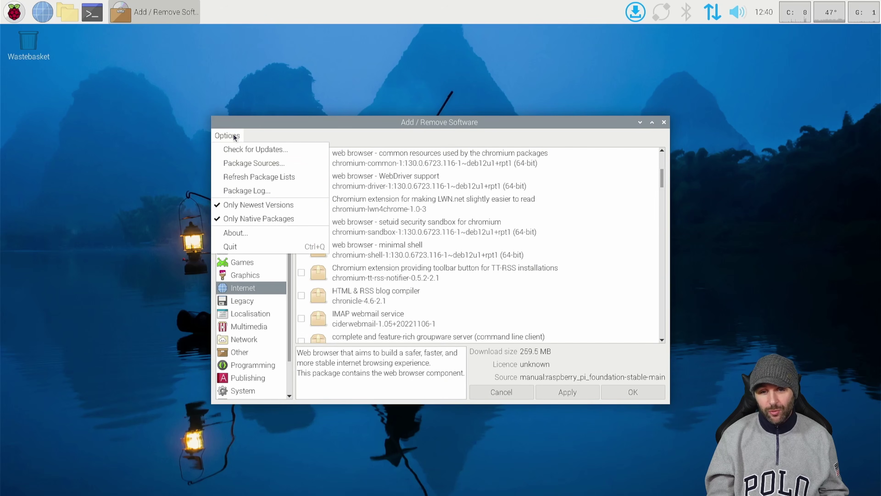
click(277, 168)
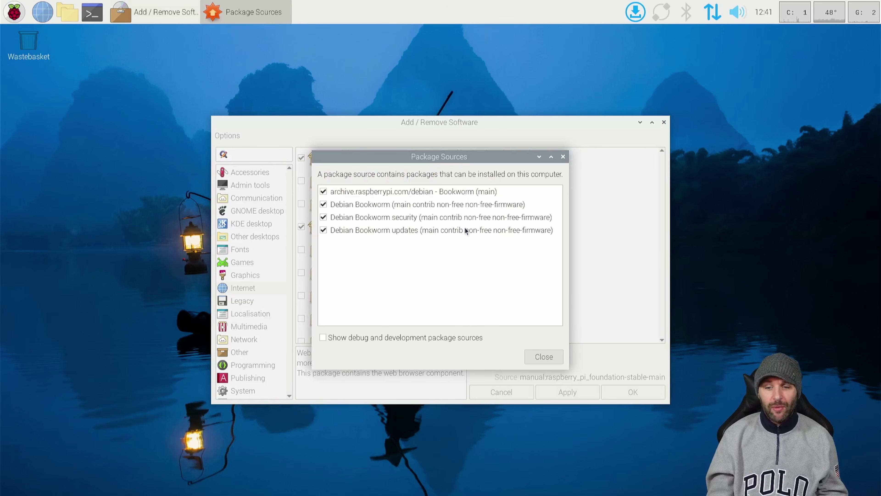
click(546, 361)
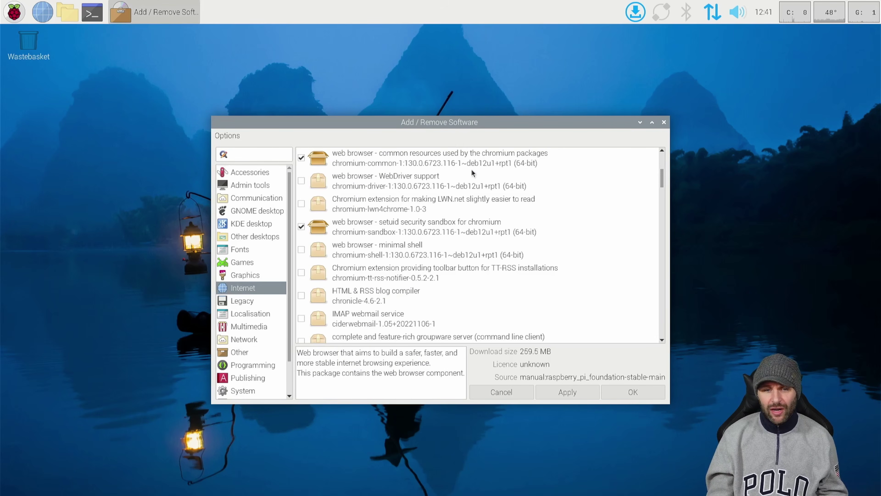
click(665, 121)
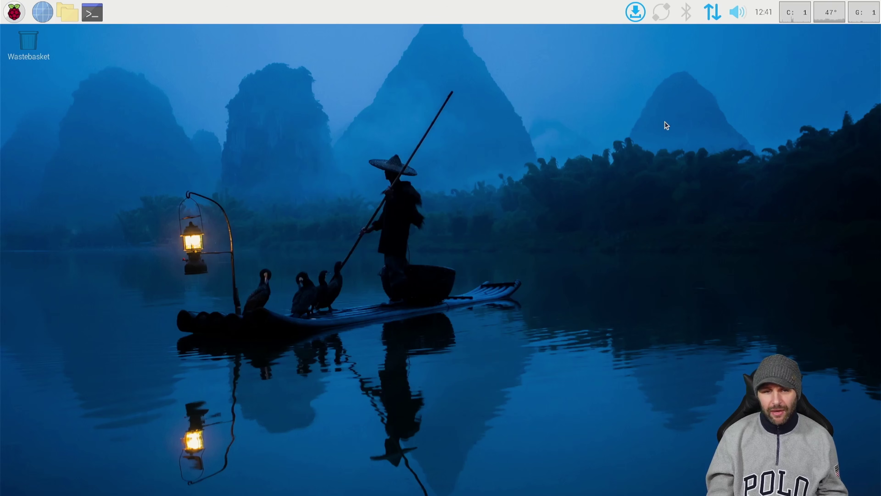
- Open Appearance Settings from the Preferences category, close it, and reopen it through the desktop background's own preferences
click(14, 13)
mouse_move(46, 191)
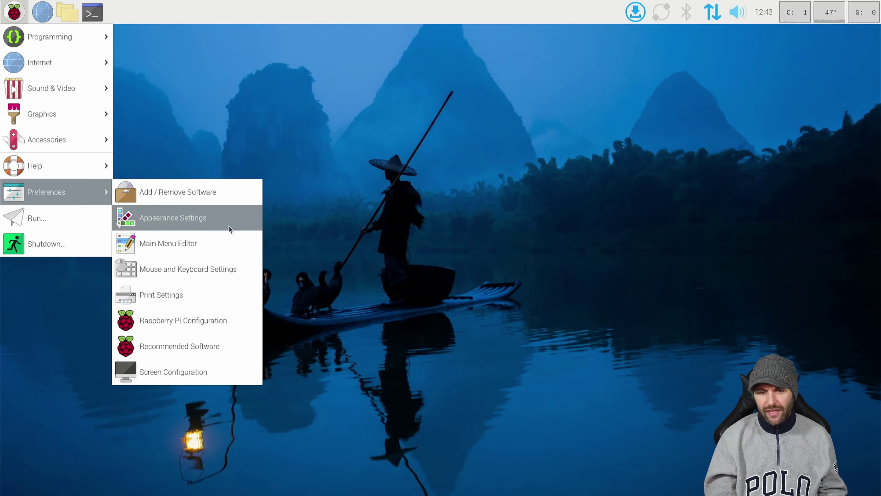
click(229, 229)
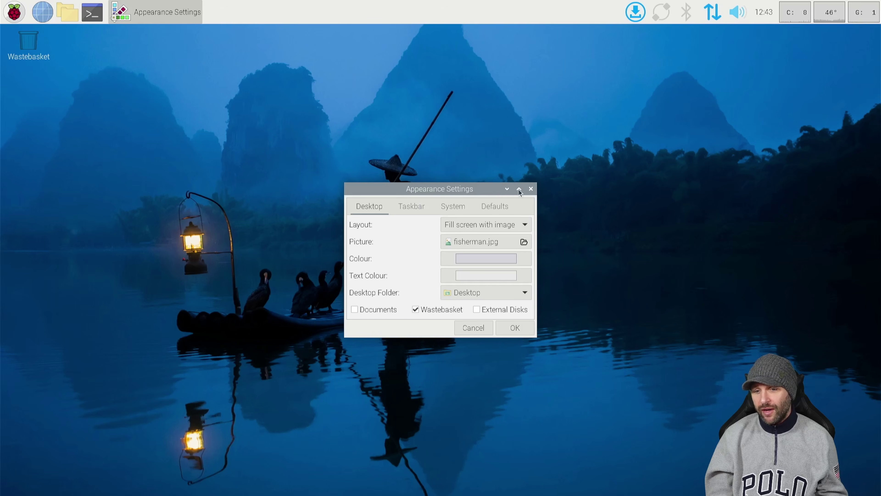
click(531, 189)
right_click(429, 142)
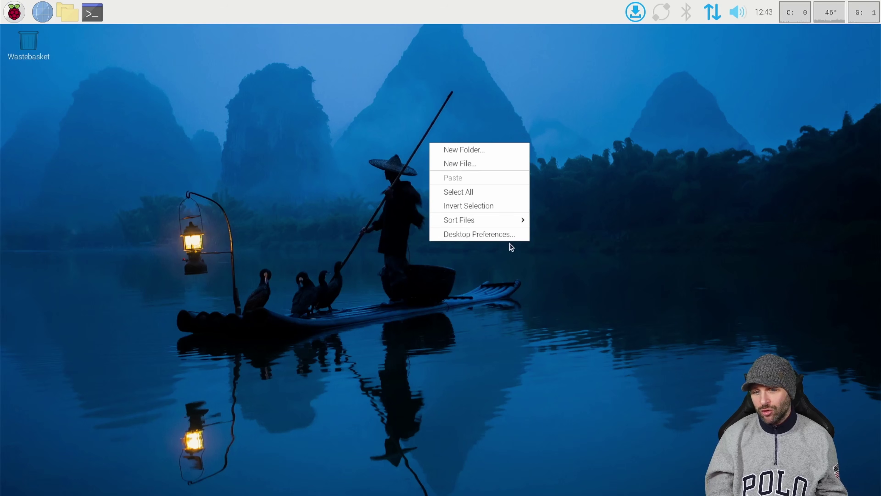
click(508, 235)
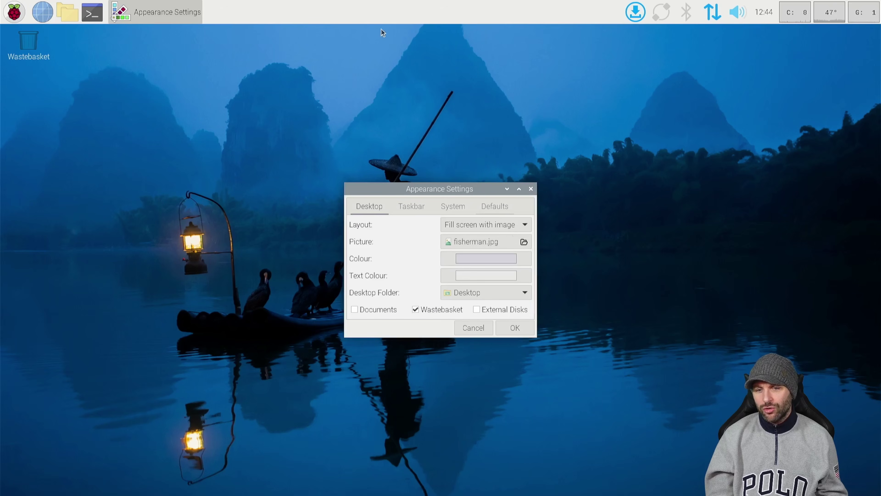
- Open a second Appearance Settings window through the taskbar's preferences, compare its Taskbar and Desktop pages, and close it
right_click(382, 17)
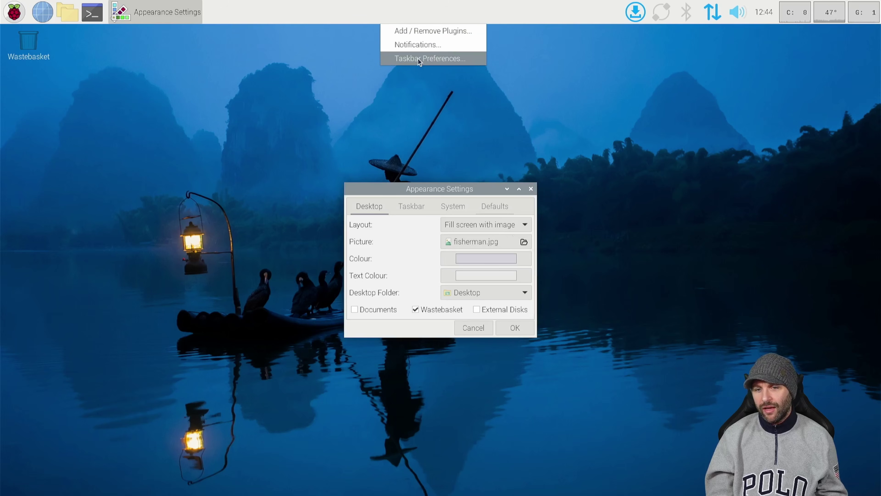
click(422, 63)
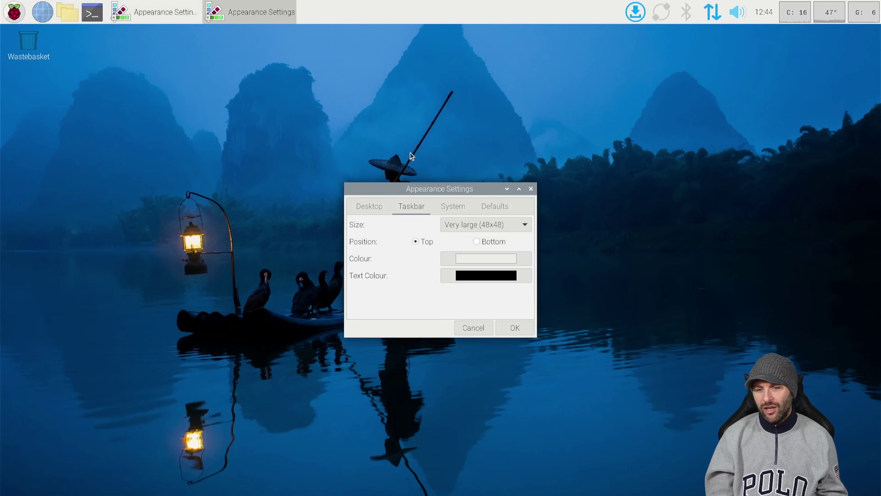
click(375, 211)
click(531, 188)
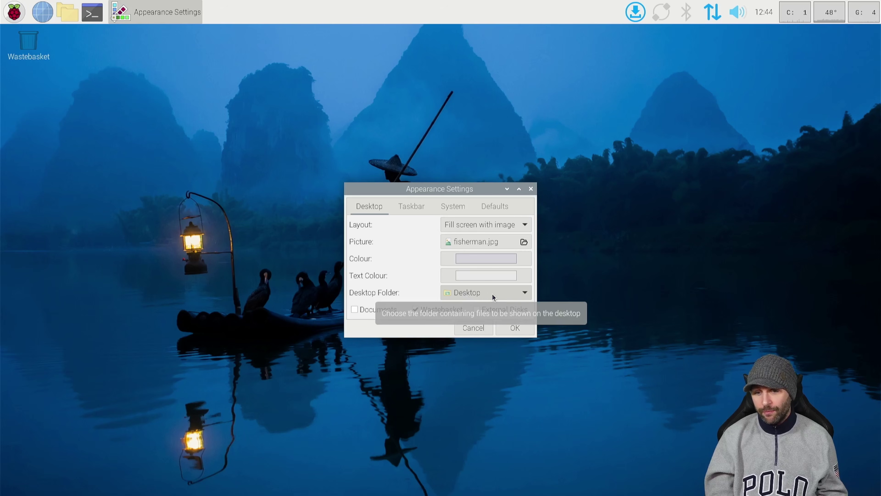
- Try showing Documents and hiding Wastebasket on the desktop, and restore both icon settings
click(355, 309)
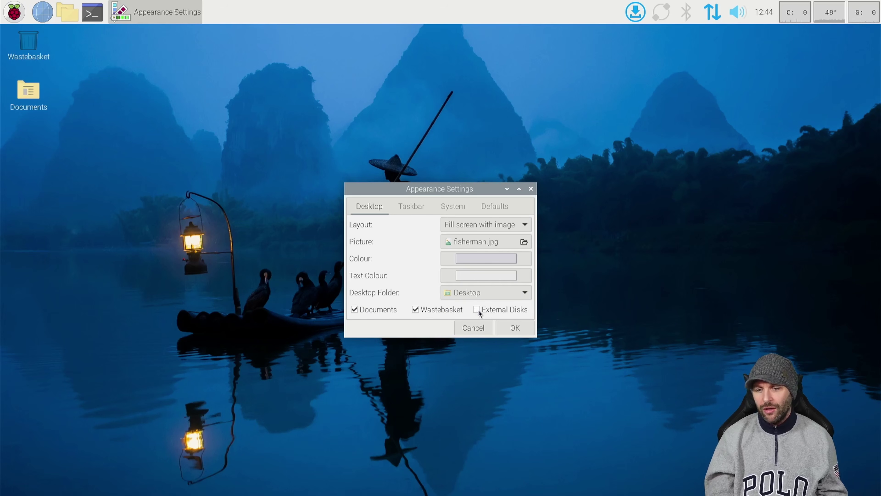
click(417, 309)
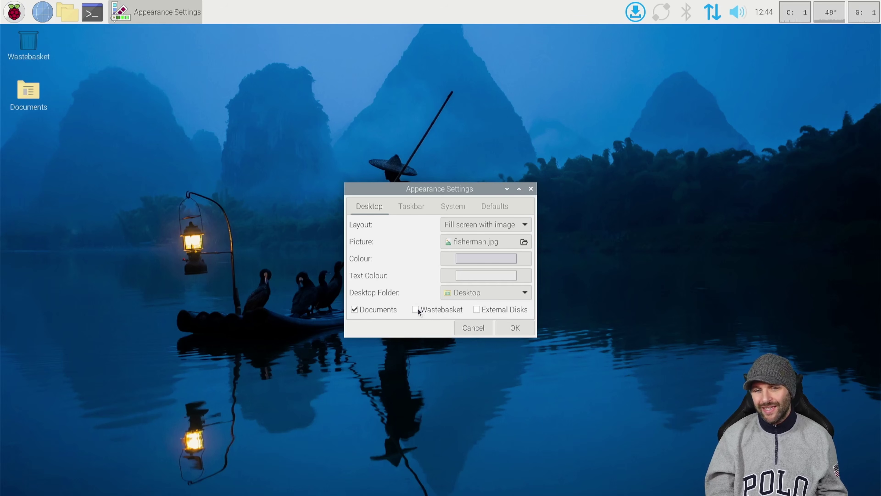
click(354, 309)
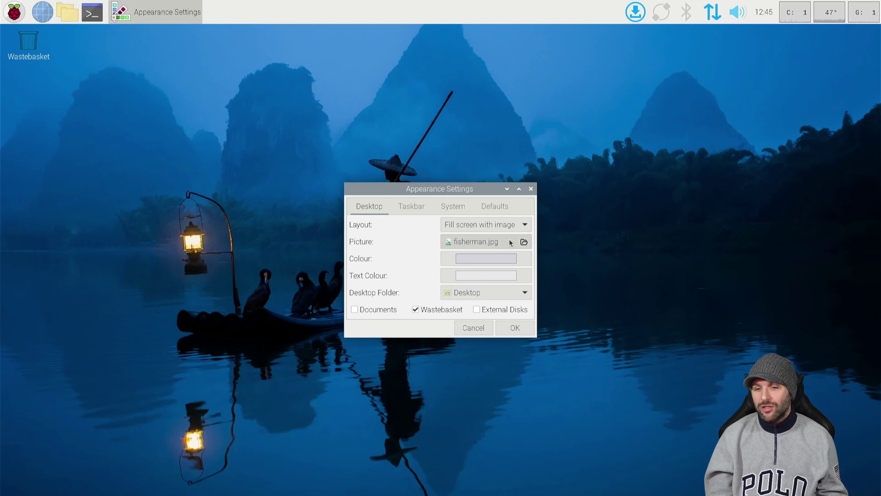
- Set the desktop background picture to canyon.jpg from the rpd-wallpaper folder
click(524, 242)
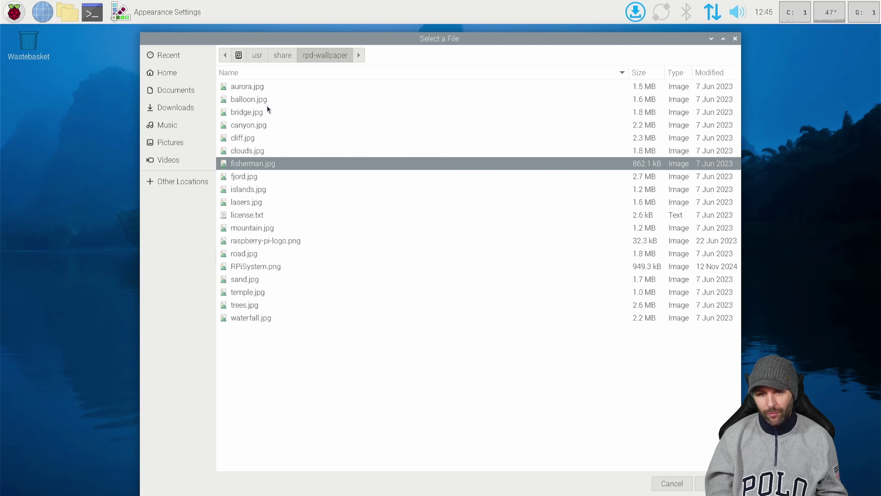
click(260, 125)
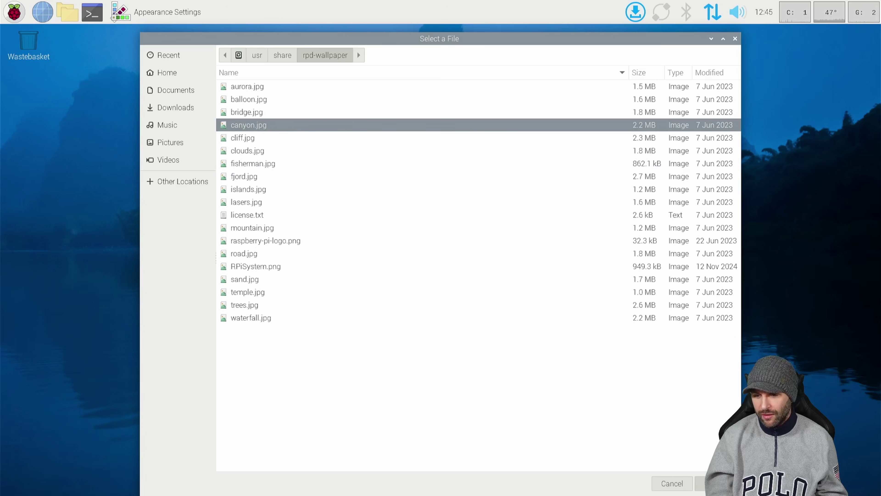
click(700, 483)
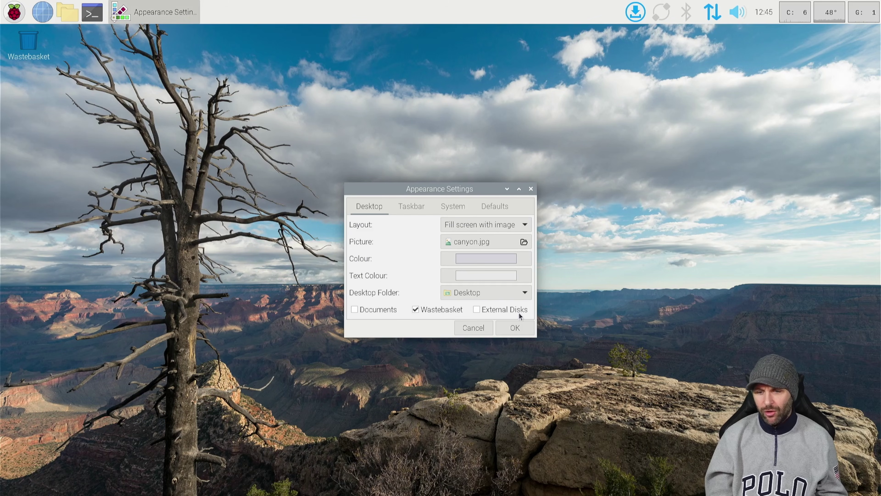
- Set the system mouse cursor to Large and the theme to Dark, and accept the appearance settings
click(419, 207)
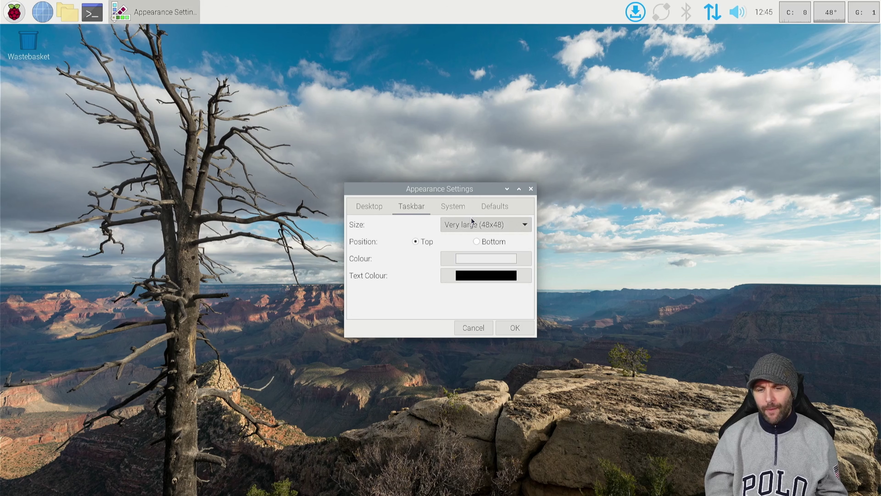
click(471, 218)
click(414, 200)
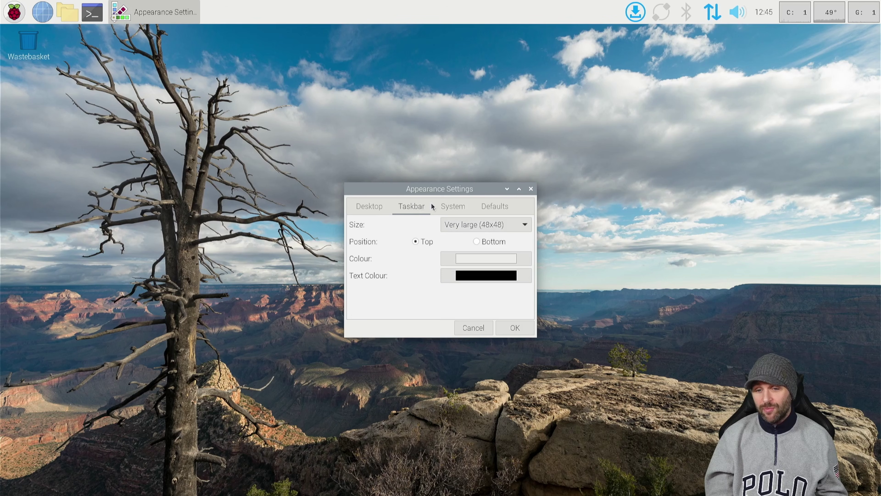
click(442, 208)
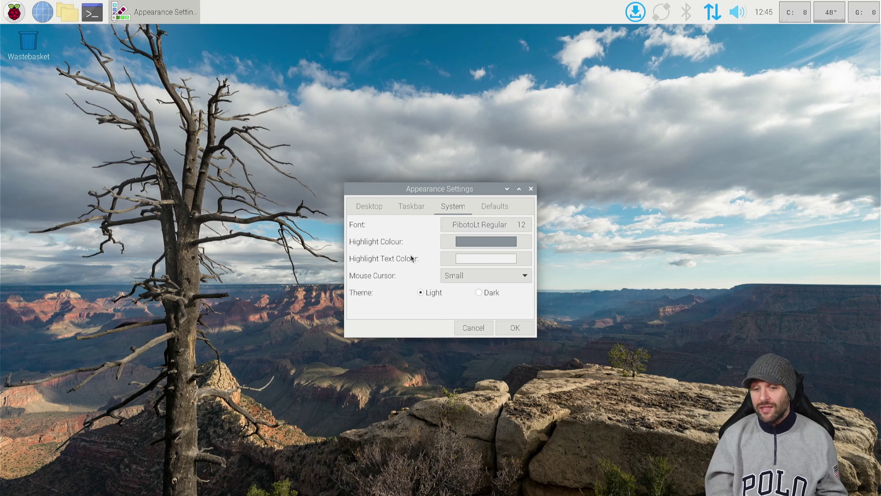
click(476, 280)
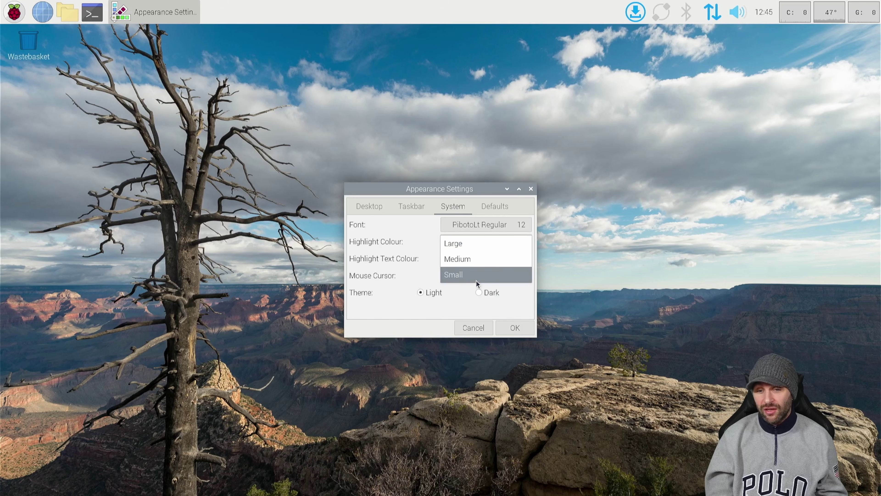
click(485, 248)
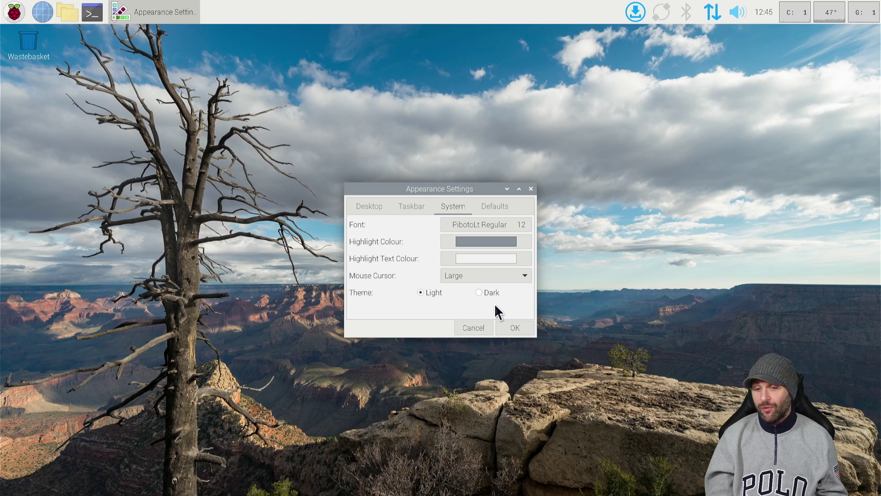
click(476, 291)
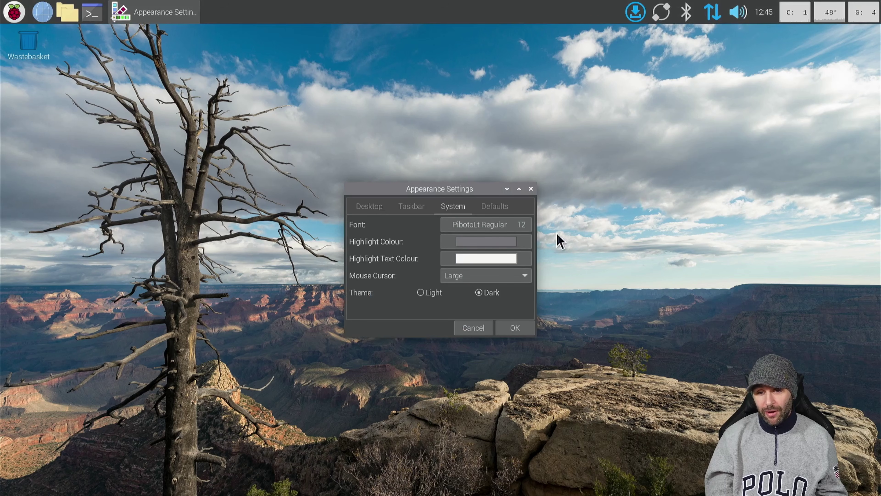
click(499, 206)
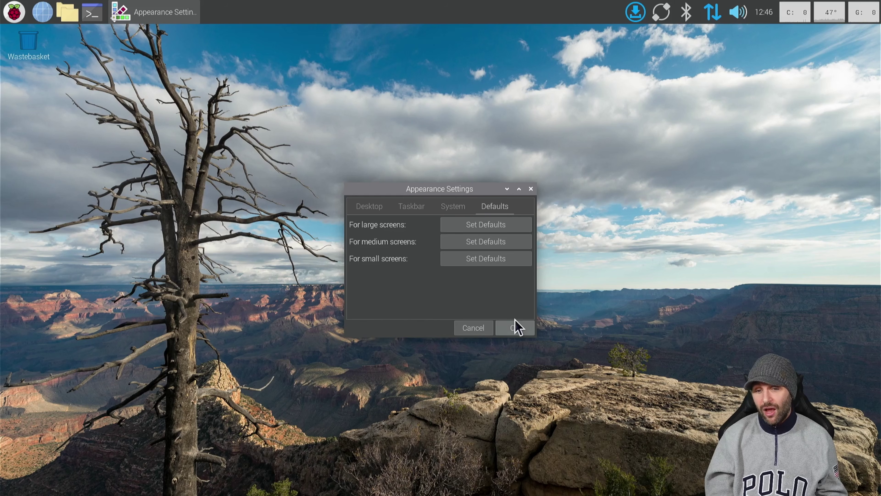
click(515, 329)
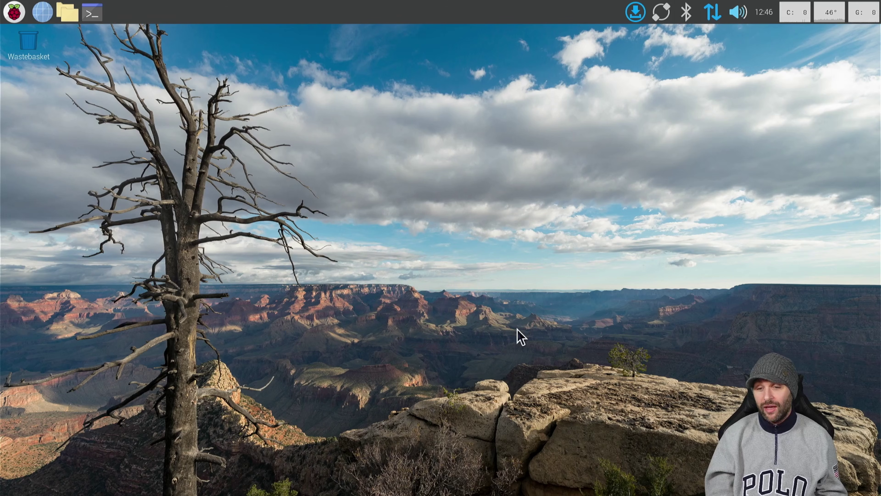
- Open Main Menu Editor from the Preferences category
click(13, 12)
mouse_move(61, 77)
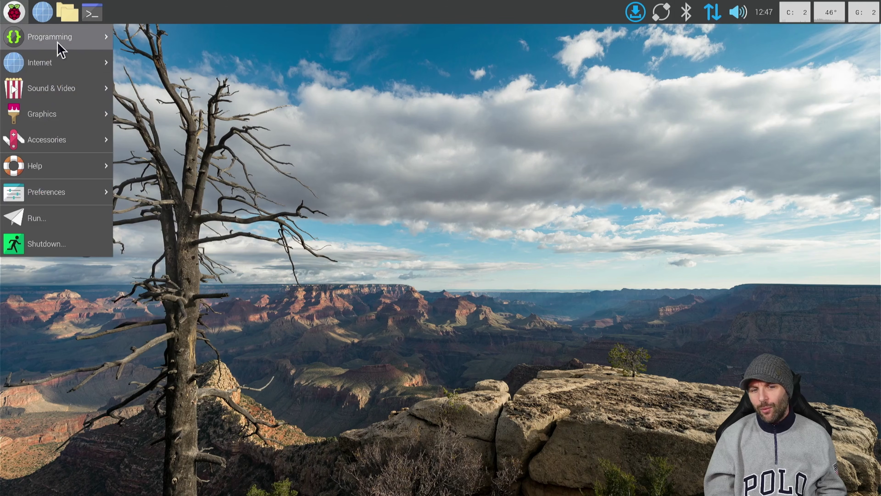
mouse_move(49, 176)
mouse_move(43, 193)
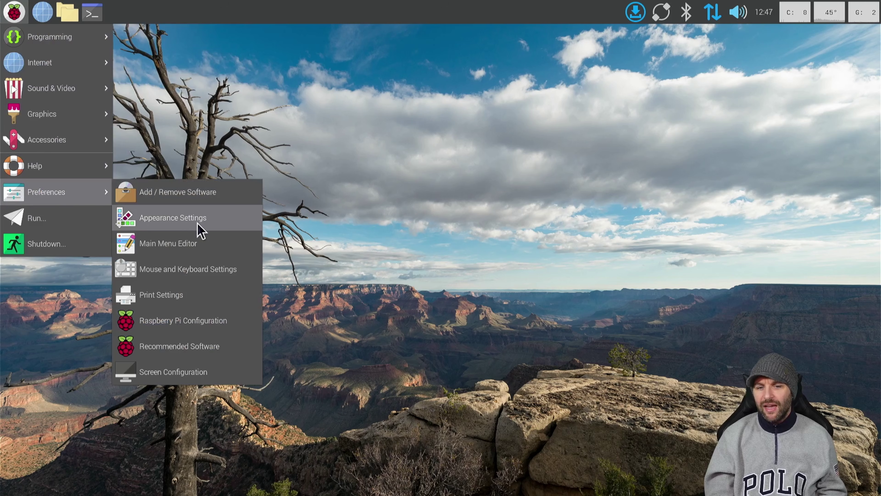
click(232, 253)
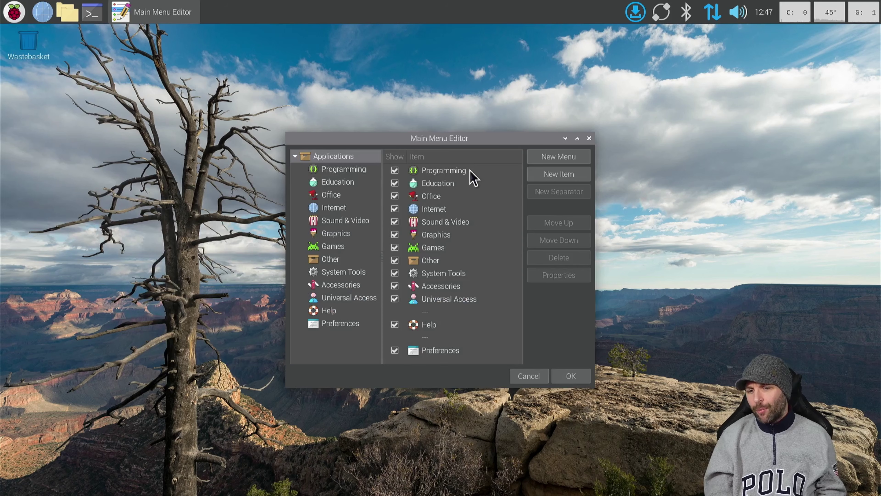
- Compare the main menu's categories with the editor's list and mark the Programming category as hidden
click(19, 14)
mouse_move(44, 64)
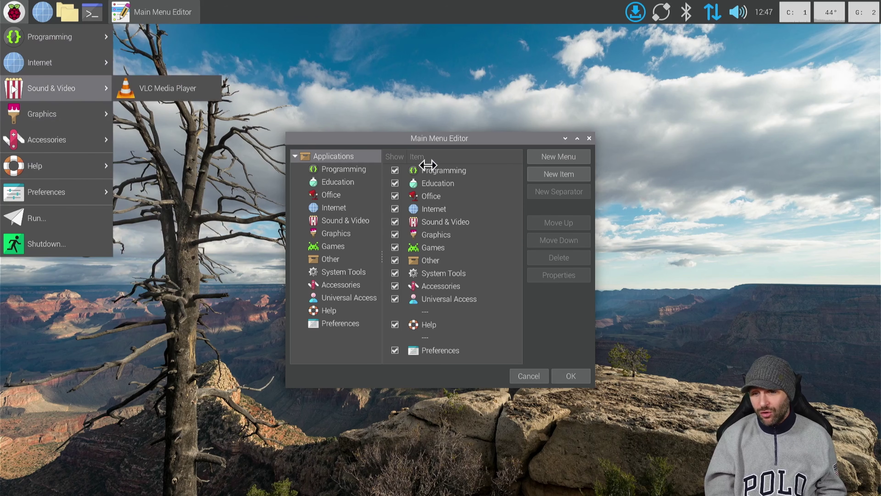
click(484, 154)
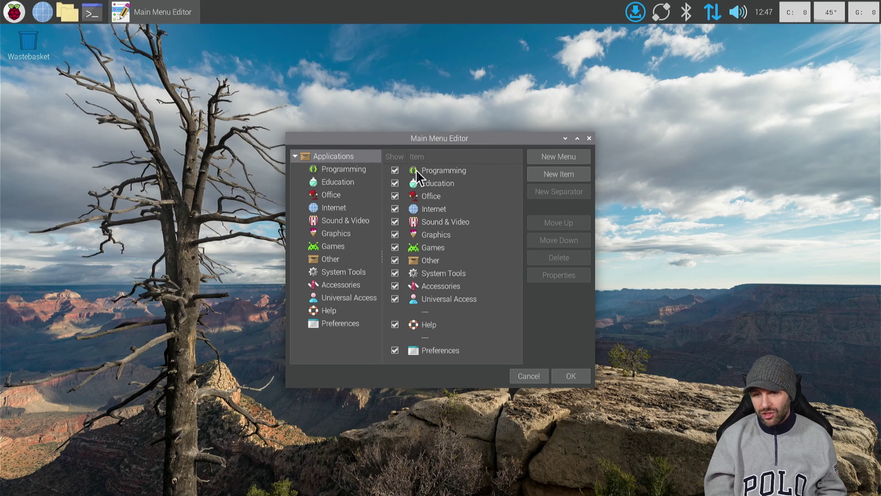
click(396, 170)
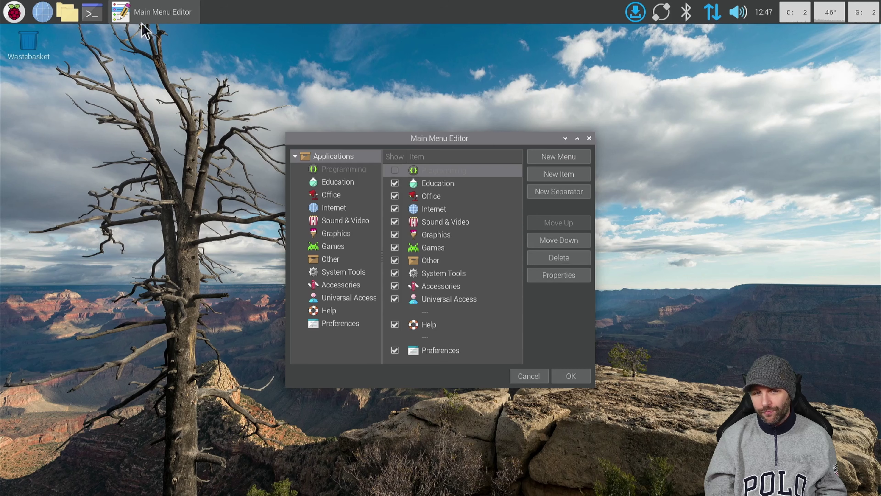
- Check the main menu with the Programming category hidden, and set that category to show again
click(14, 13)
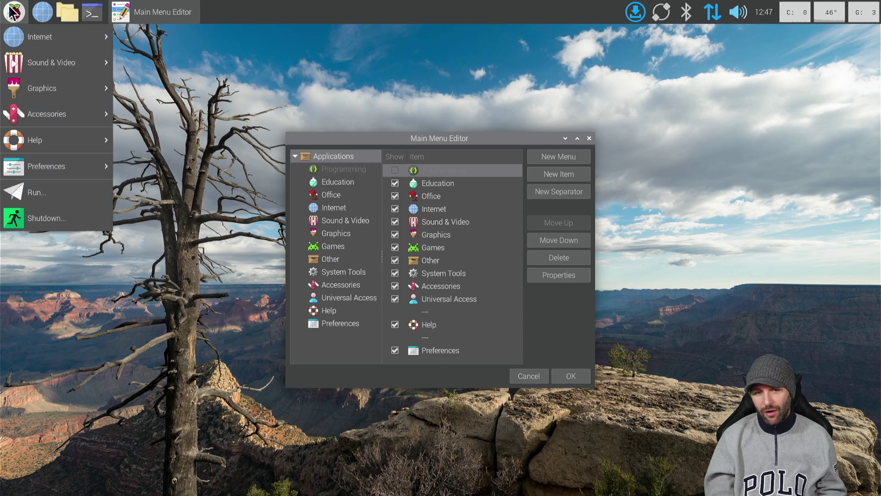
mouse_move(60, 42)
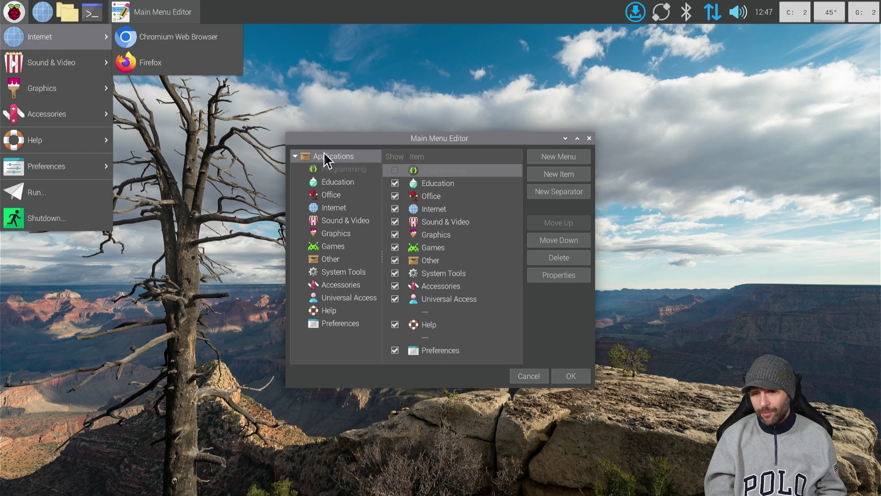
click(395, 171)
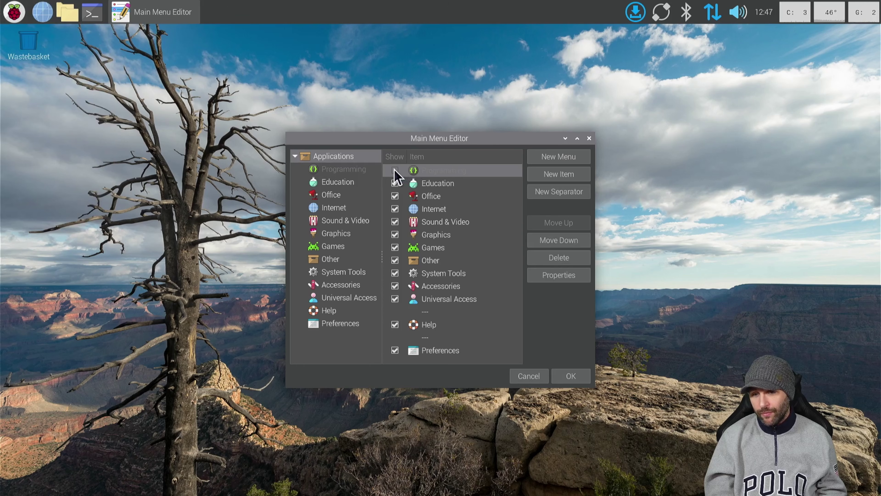
click(395, 170)
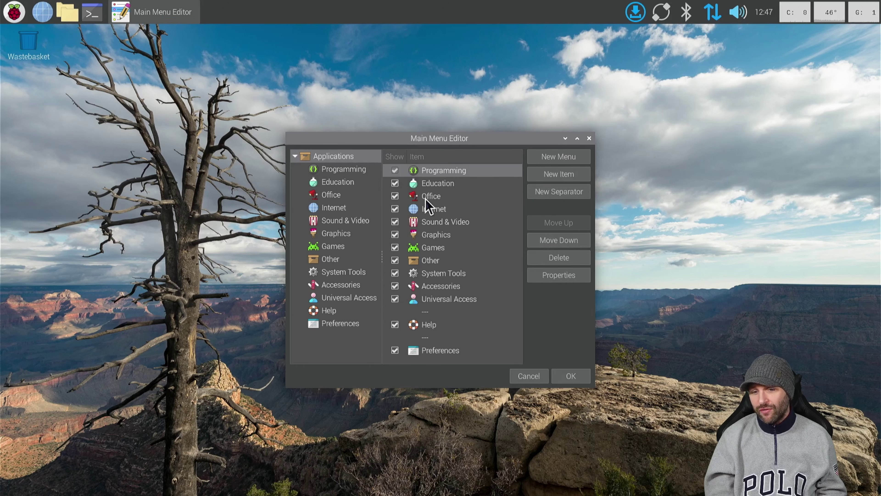
- Move the Internet category above Programming to the start of the list and check the new order in the main menu
click(450, 208)
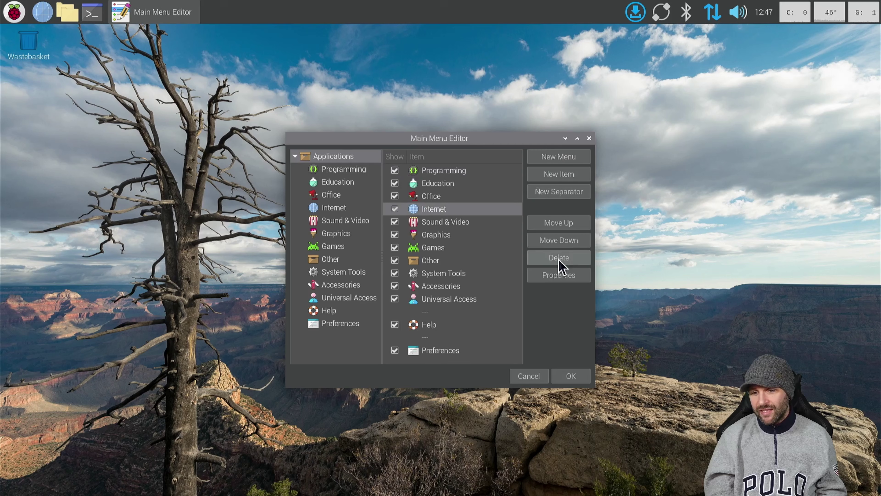
click(576, 222)
click(575, 222)
click(576, 222)
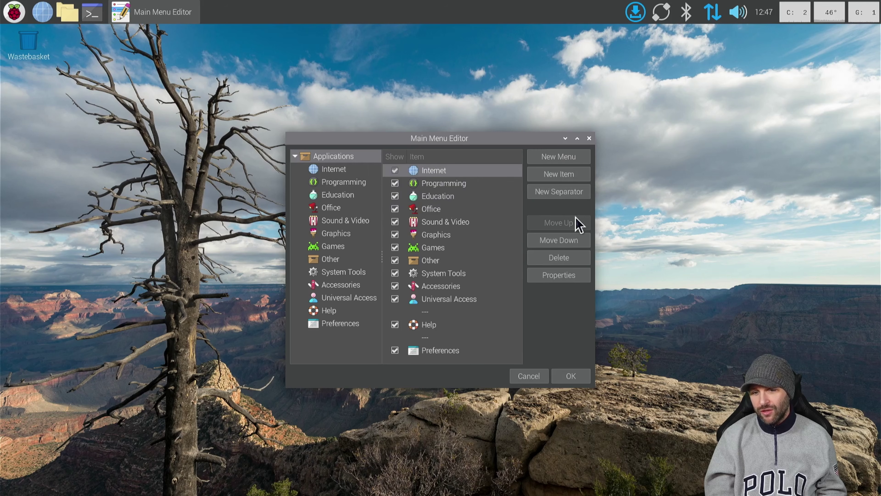
click(15, 11)
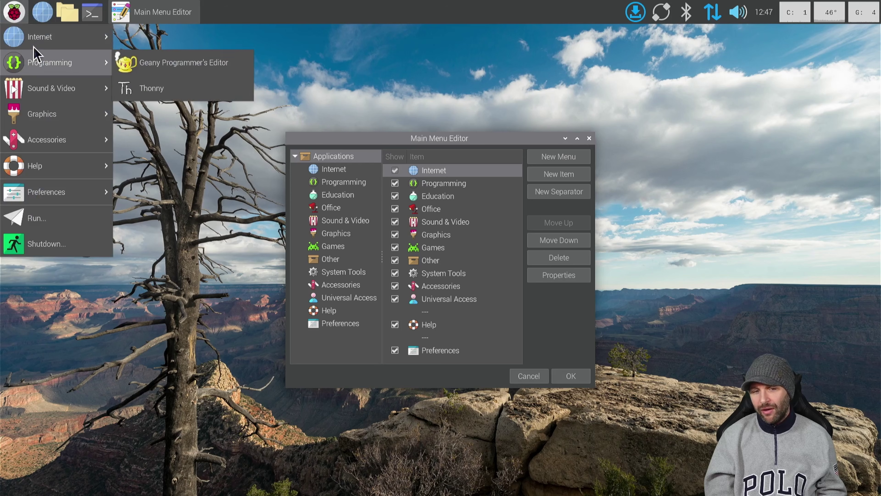
mouse_move(39, 38)
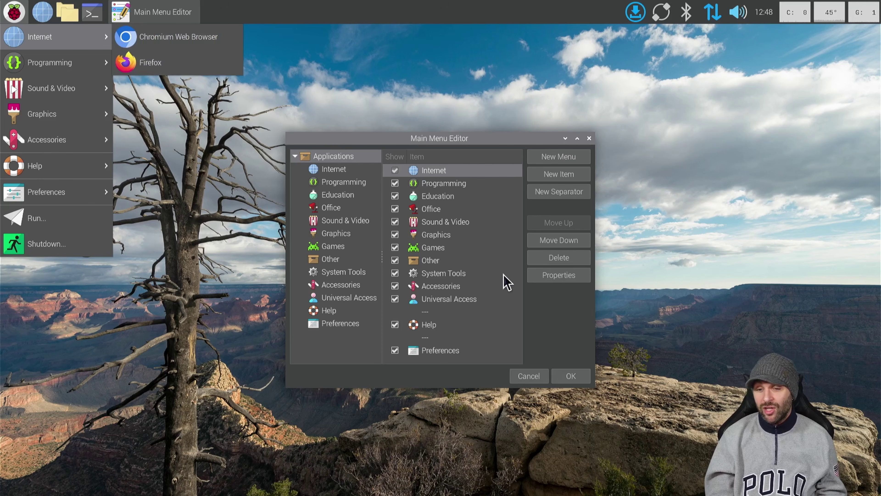
click(527, 300)
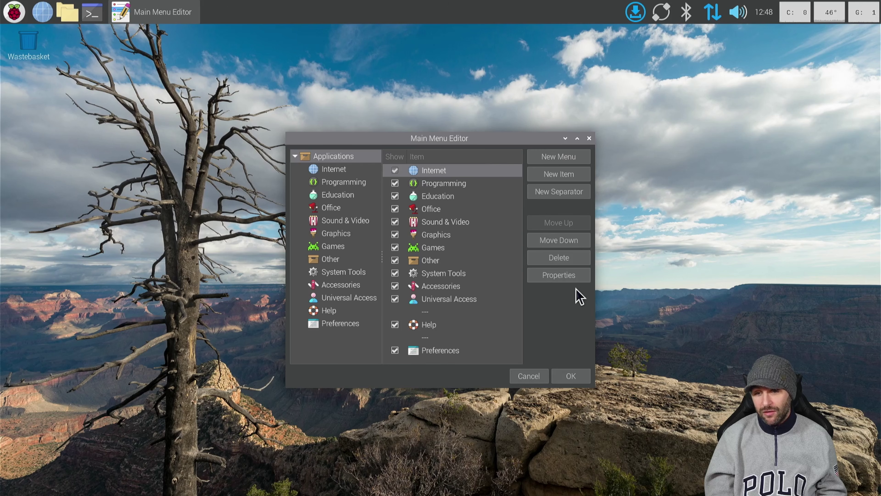
- Review the Internet category's name and comment properties, accept them and close Main Menu Editor
click(579, 277)
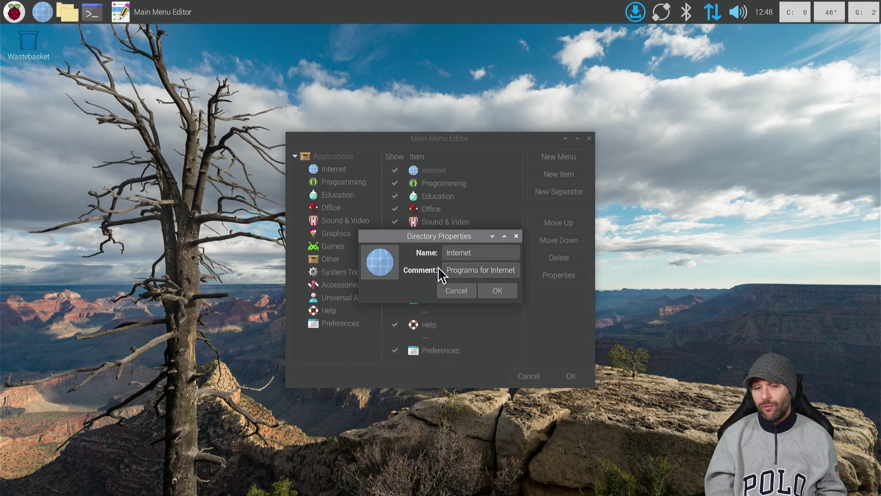
click(496, 291)
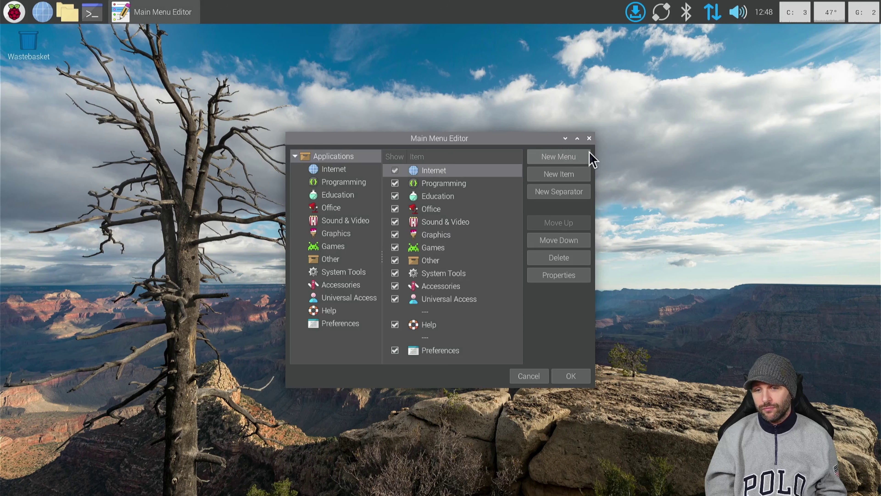
click(589, 138)
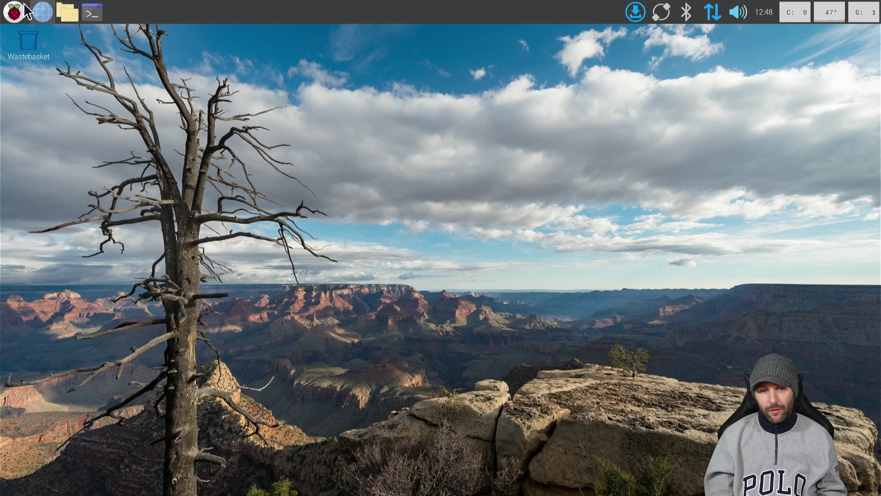
- Open Mouse and Keyboard Settings from the Preferences category and review the mouse motion, double-click and keyboard repeat options
click(14, 12)
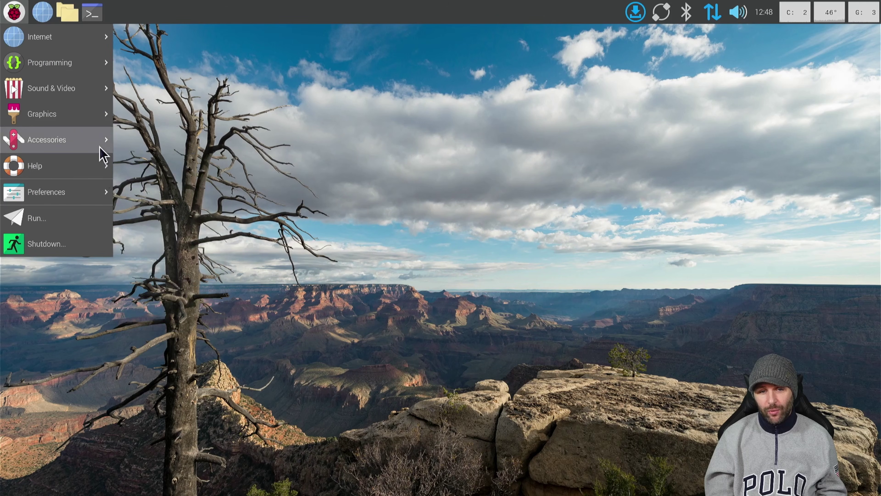
mouse_move(88, 192)
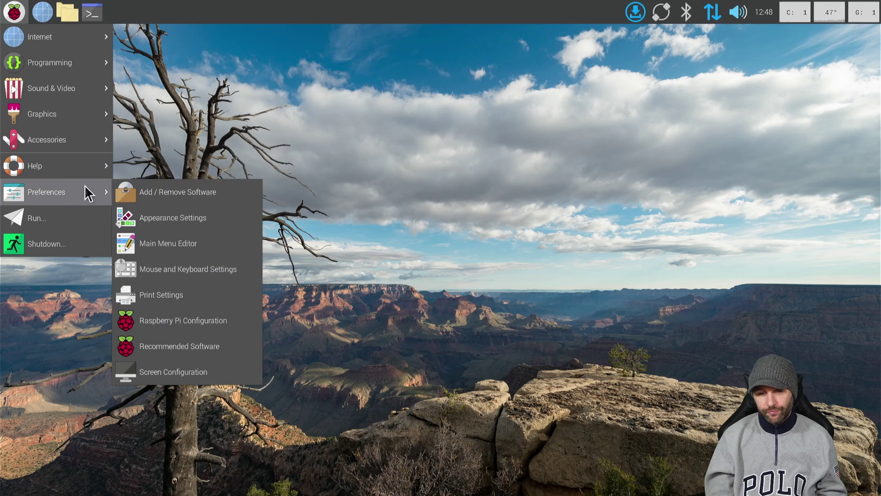
click(215, 269)
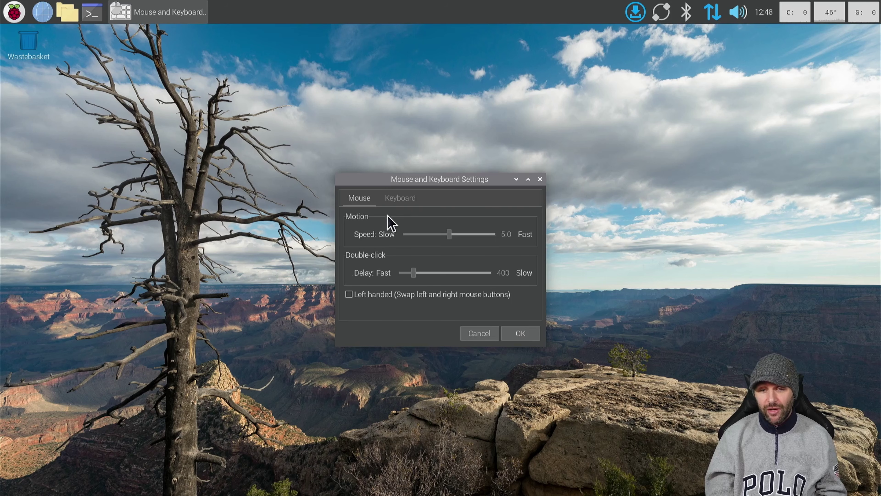
click(402, 201)
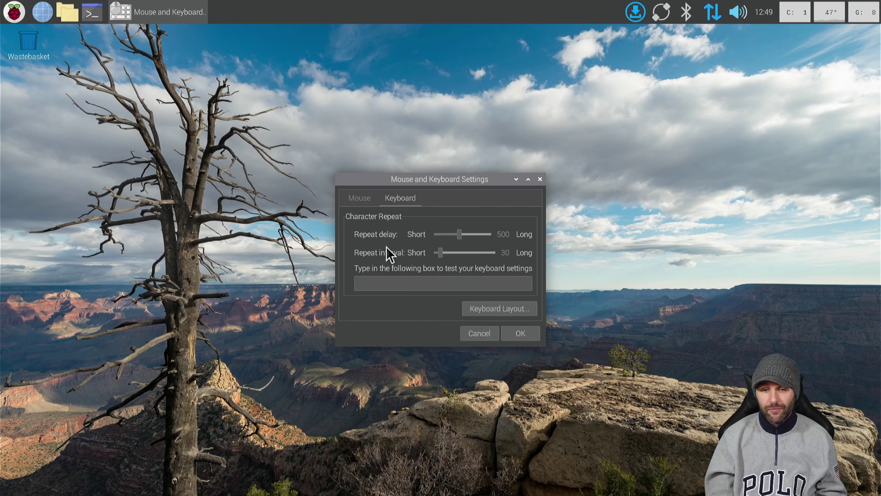
click(359, 199)
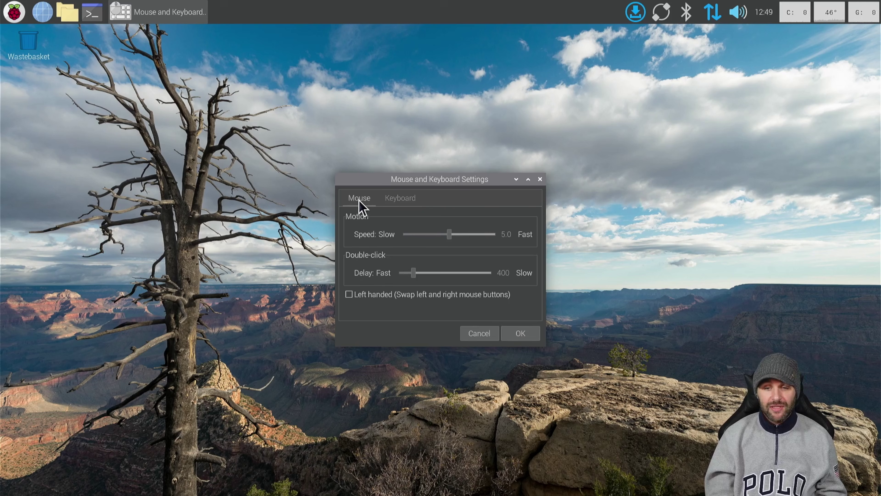
click(385, 200)
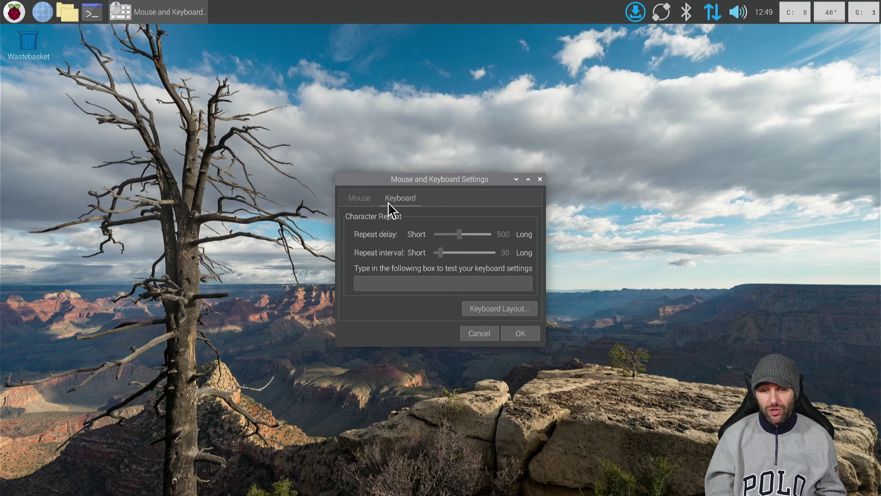
- Examine the keyboard model, layout and variant options, and accept the keyboard layout and the mouse and keyboard settings
click(481, 309)
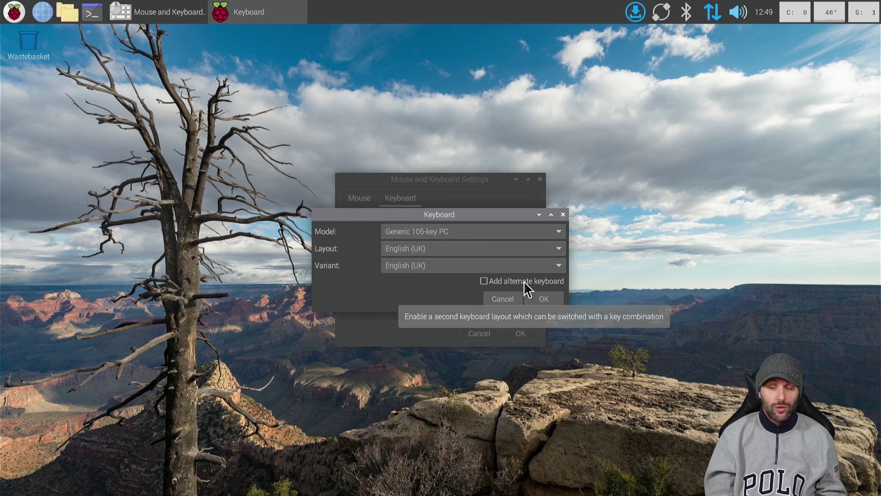
click(540, 299)
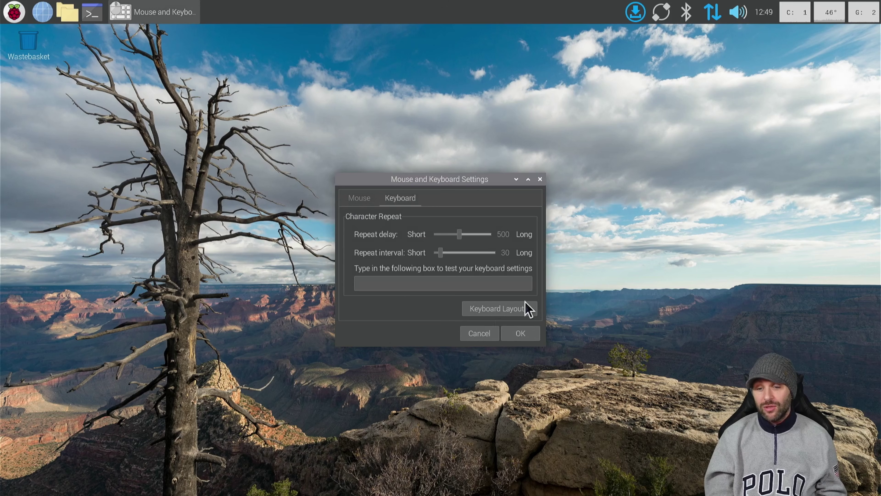
click(518, 334)
- Open Print Settings from the Preferences category, look over the printer configuration window and close it
click(14, 12)
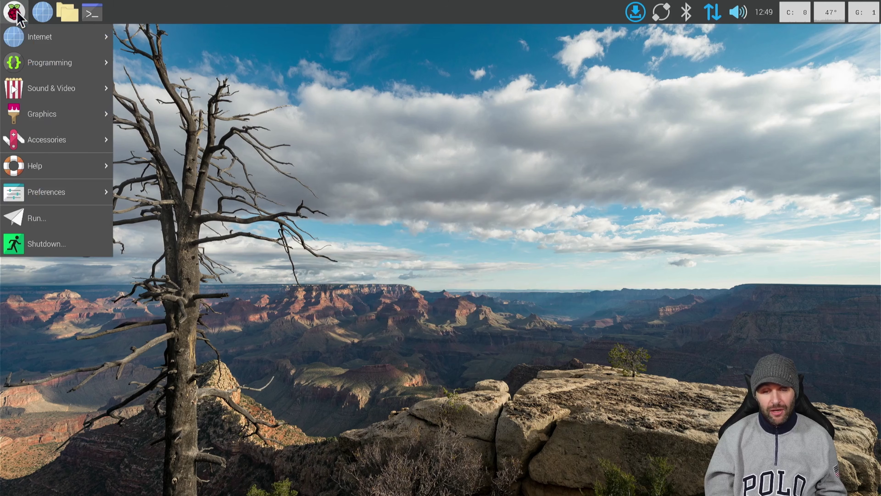
mouse_move(96, 188)
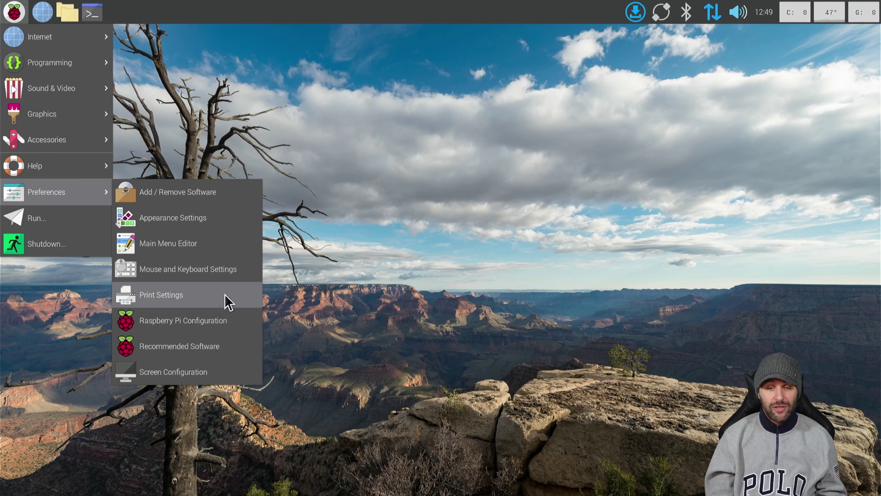
click(226, 302)
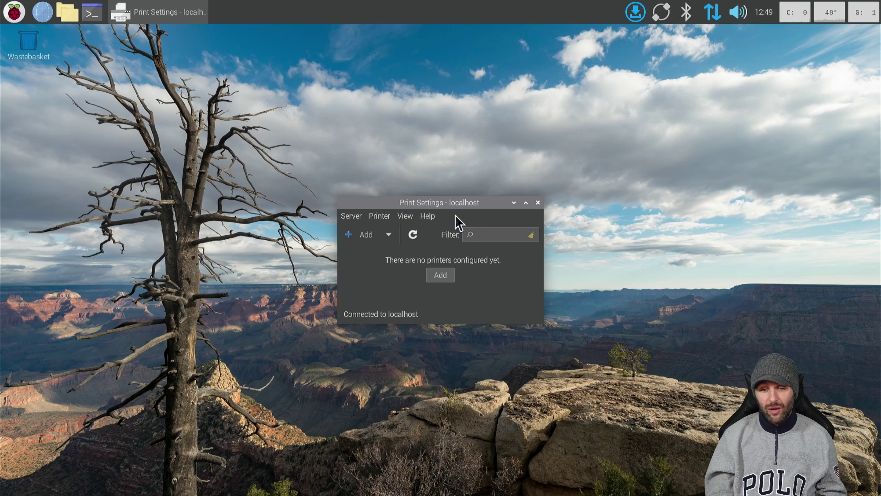
click(537, 203)
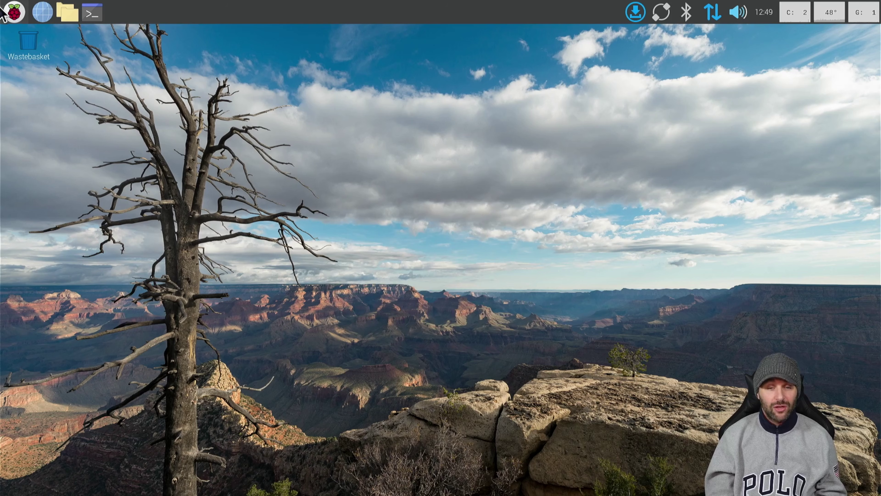
- Open Raspberry Pi Configuration from the Preferences category and select Firefox as the default browser
click(13, 11)
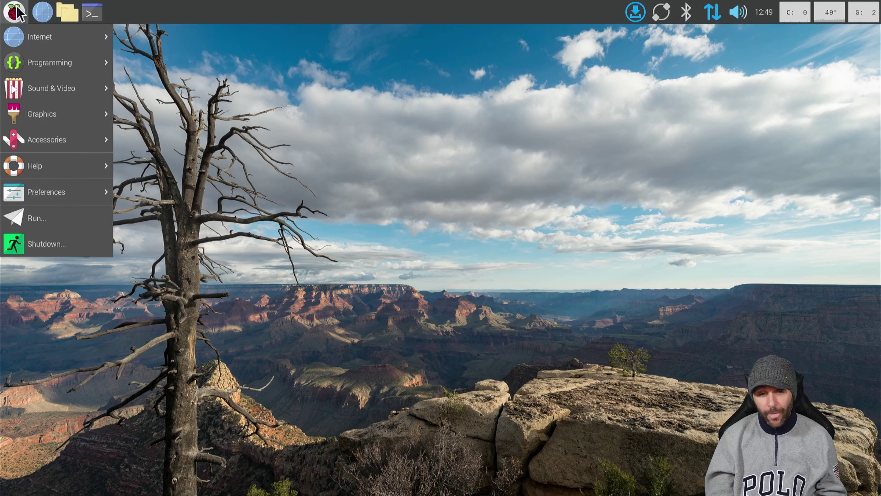
mouse_move(74, 201)
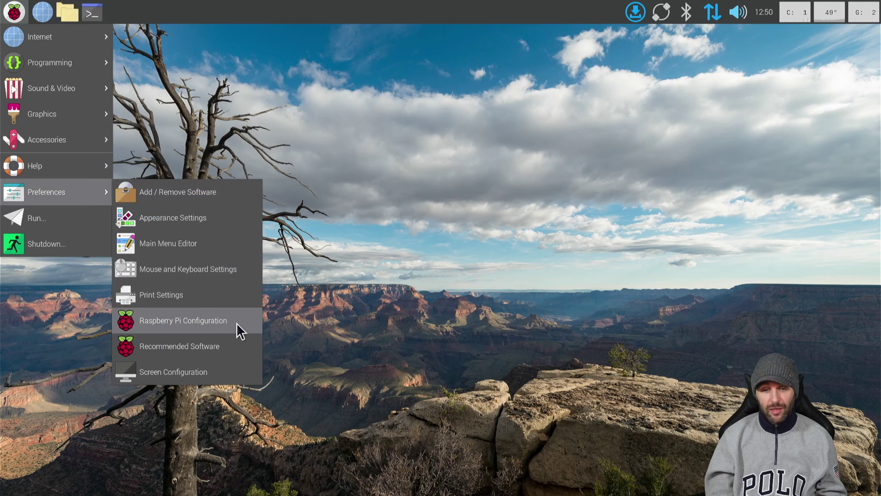
click(239, 331)
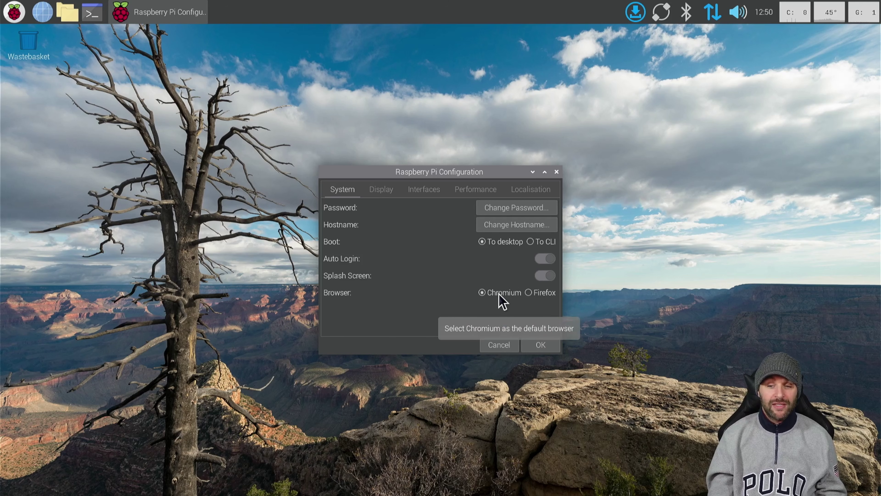
click(528, 292)
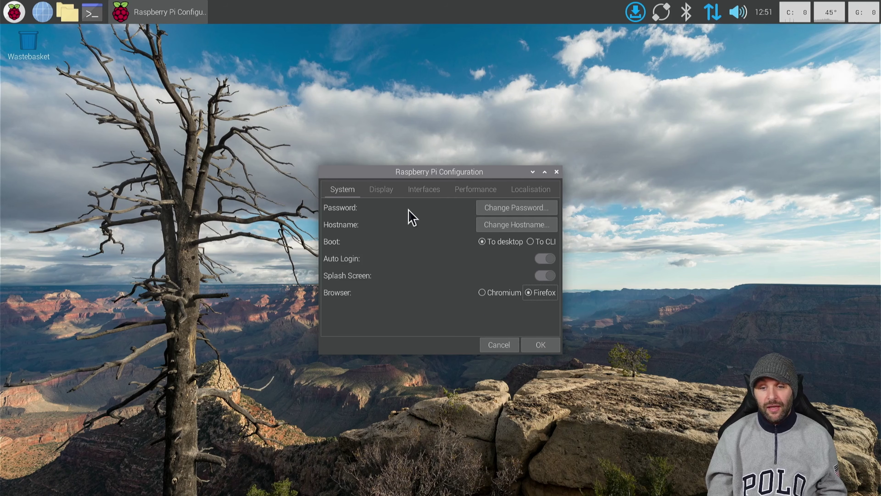
- Review the Display, Interfaces and Performance settings in Raspberry Pi Configuration
click(385, 190)
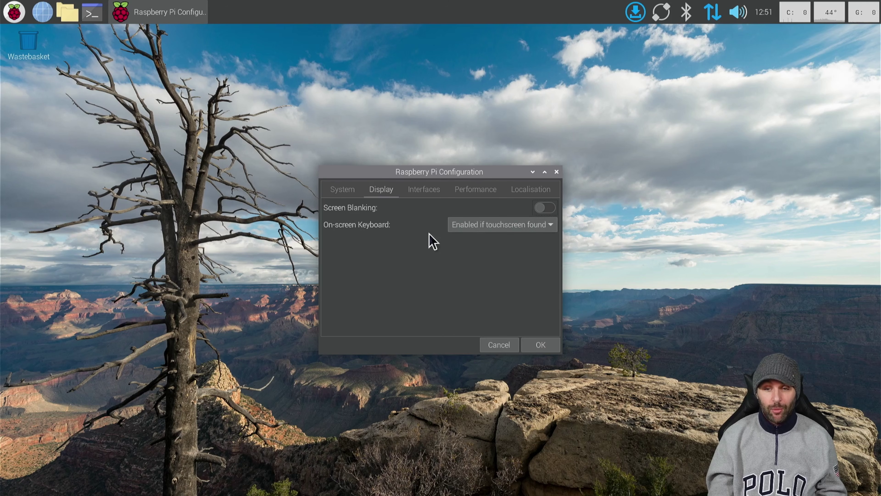
click(419, 191)
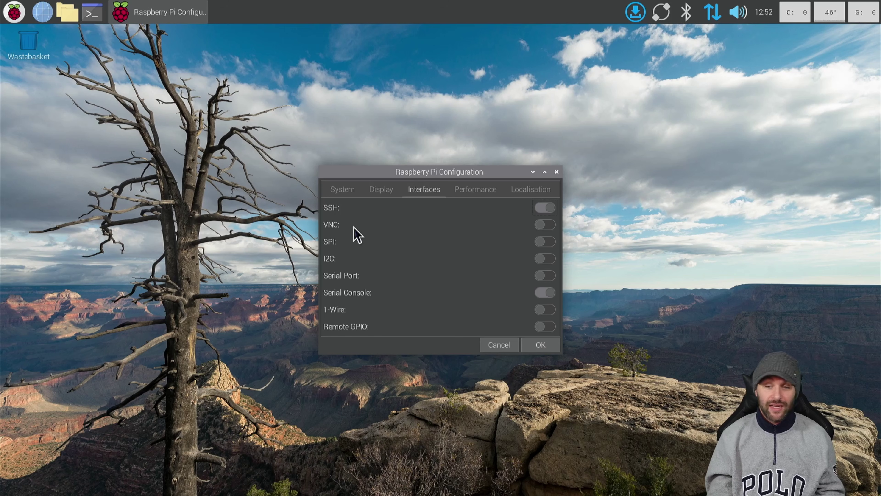
click(483, 198)
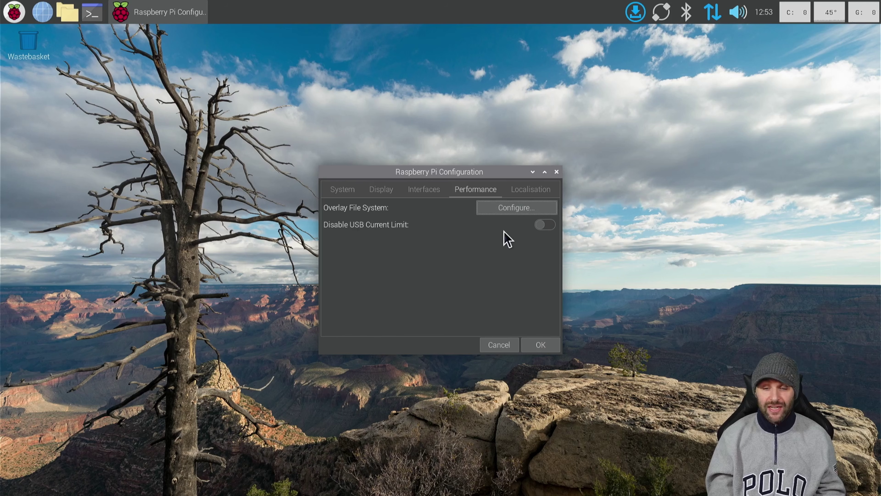
- Try write-protecting the boot partition in the Overlay File System settings, switch it back off and close the dialog
click(515, 210)
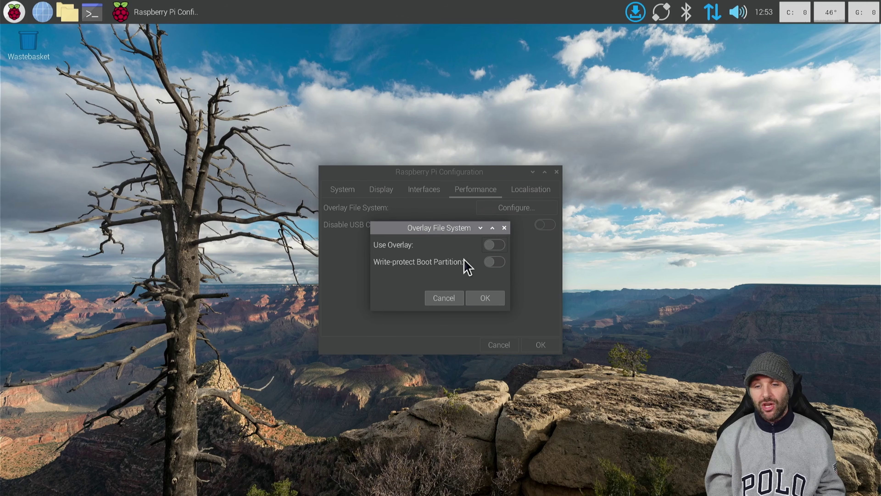
click(498, 263)
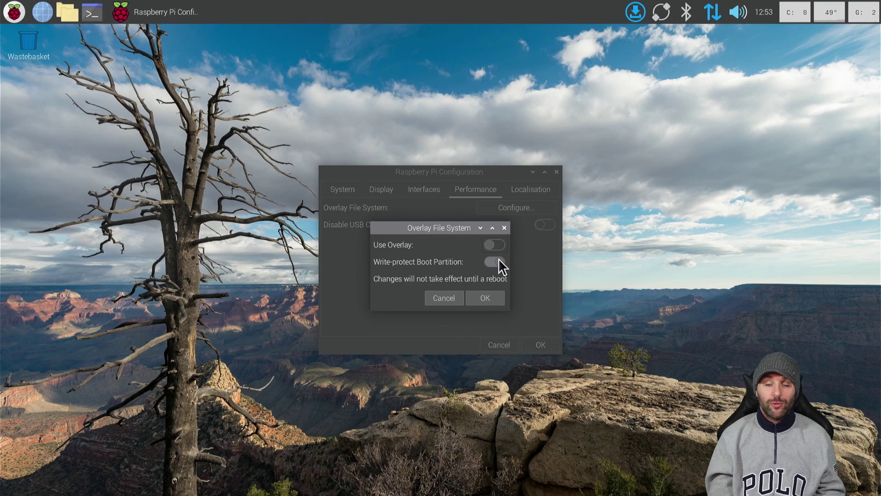
click(499, 263)
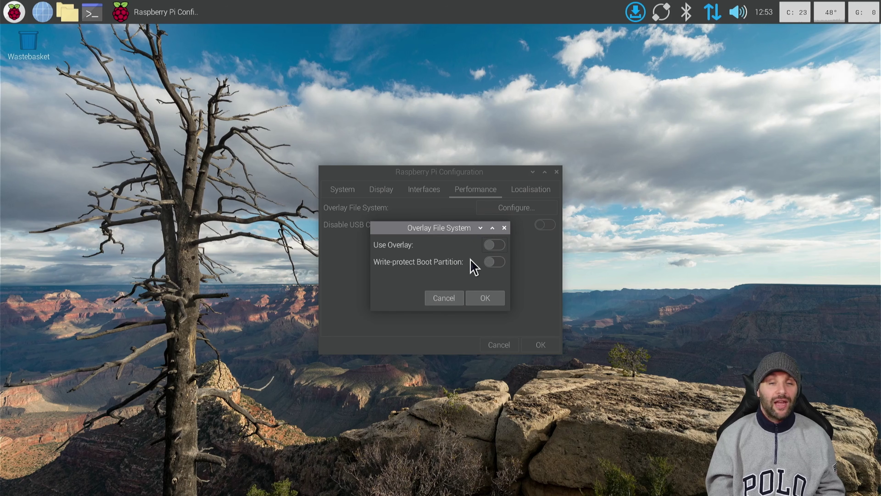
click(504, 228)
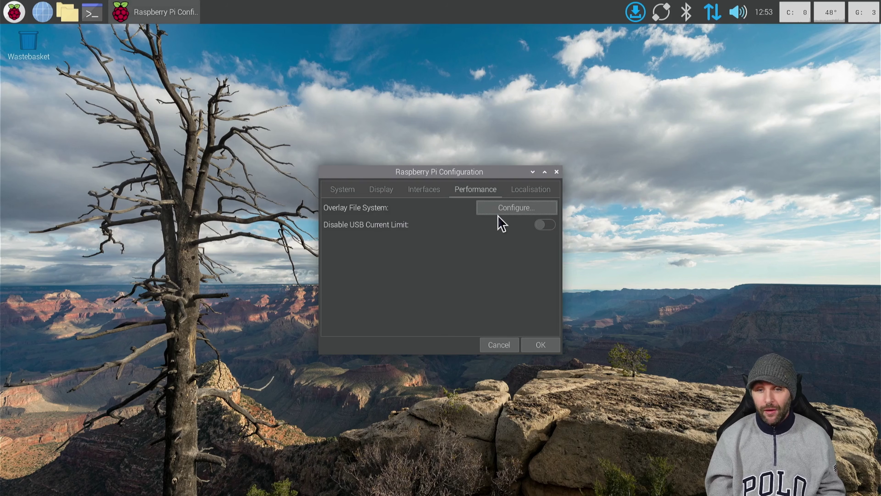
- Look over the Localisation settings and the timezone dialog, and confirm the Raspberry Pi Configuration settings
click(540, 189)
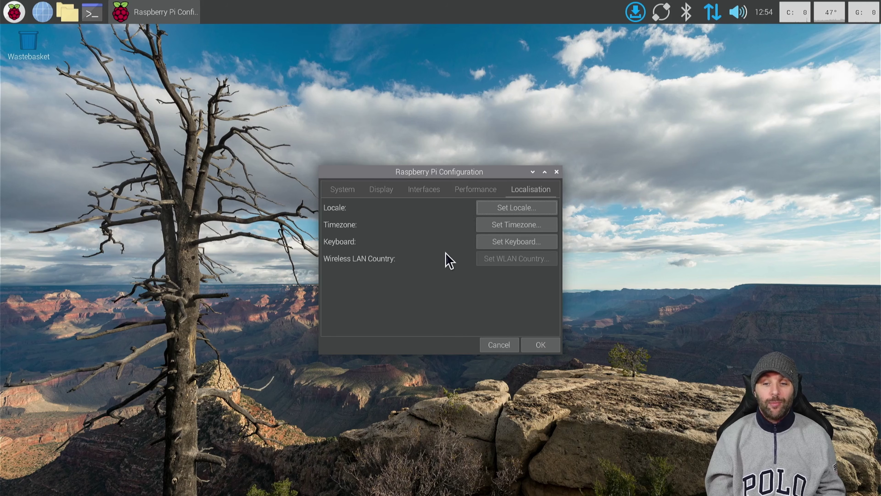
click(500, 225)
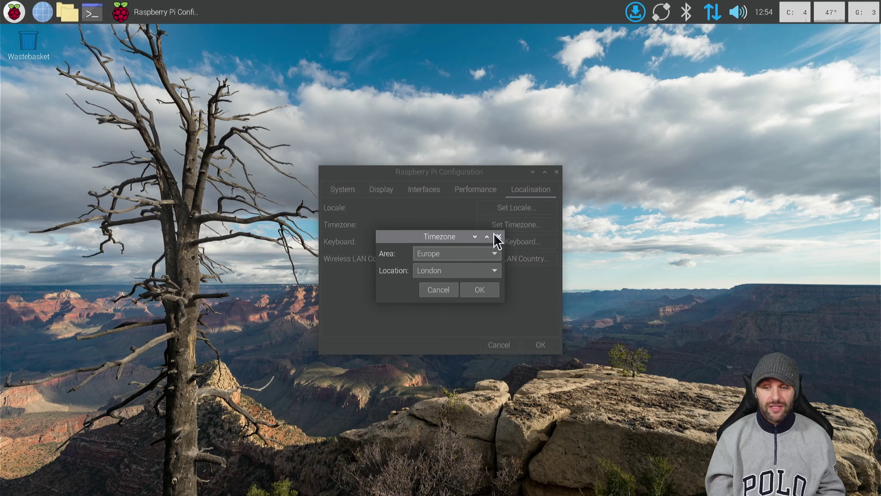
click(498, 236)
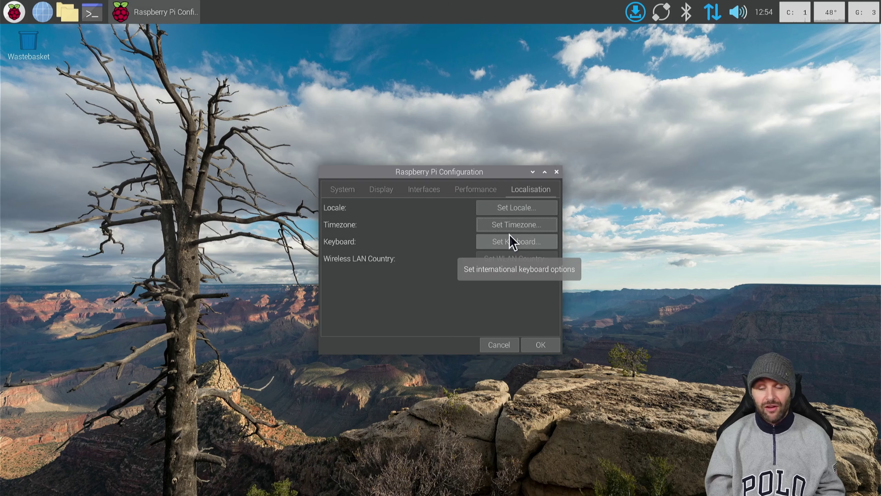
click(533, 345)
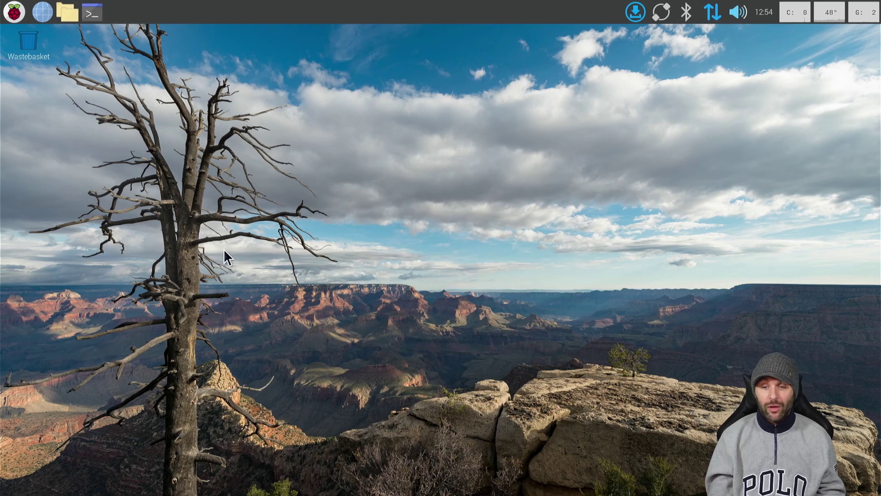
- Open Recommended Software from the Preferences category of the main menu
key(super)
mouse_move(55, 191)
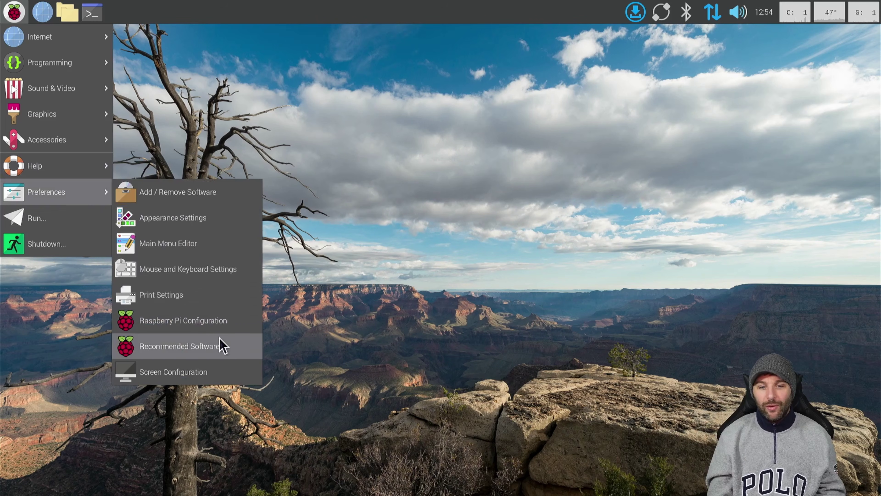
click(230, 350)
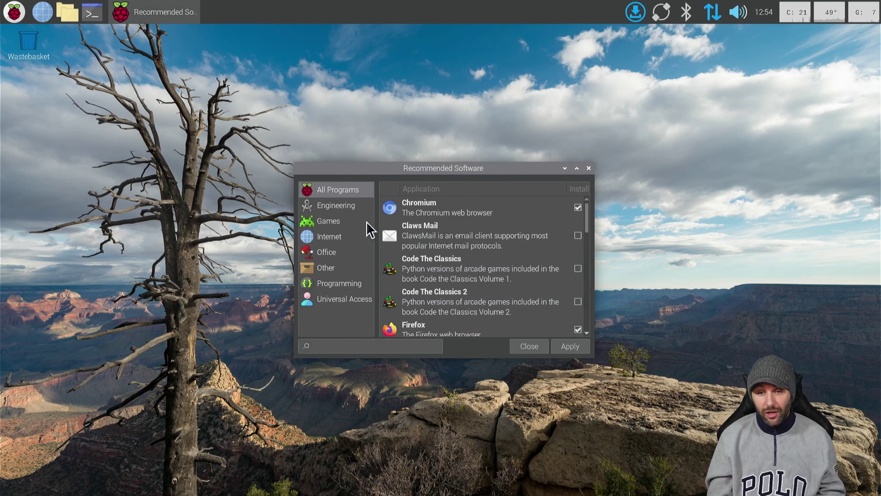
- Mark Raspberry Pi Connect in the Internet category for removal and restore its installed mark
click(344, 237)
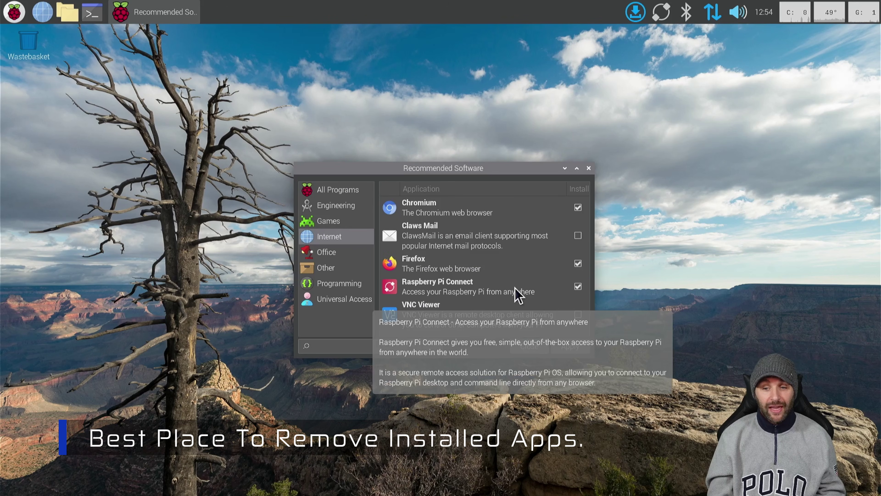
click(578, 286)
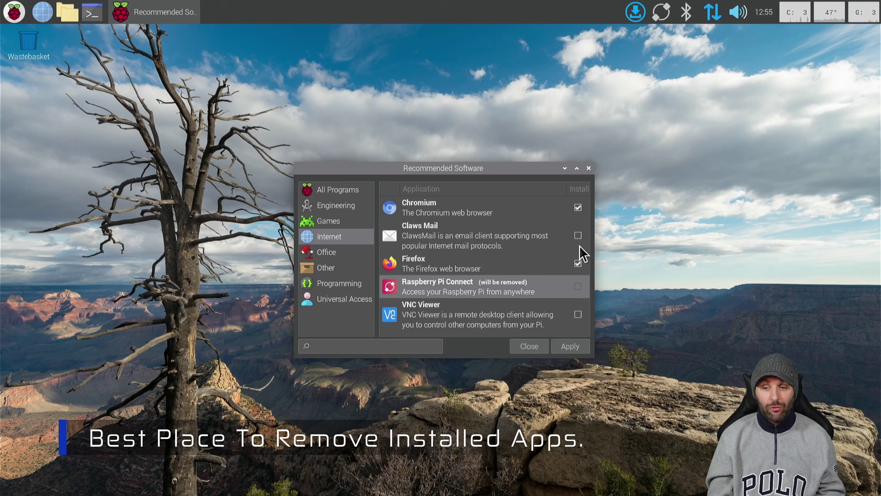
click(578, 286)
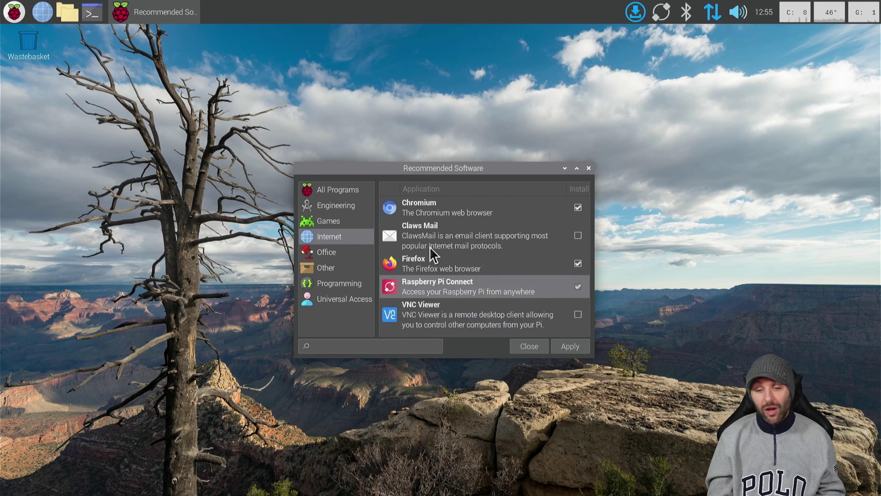
- Install LibreOffice from the Office category of Recommended Software and acknowledge the finished installation
click(348, 255)
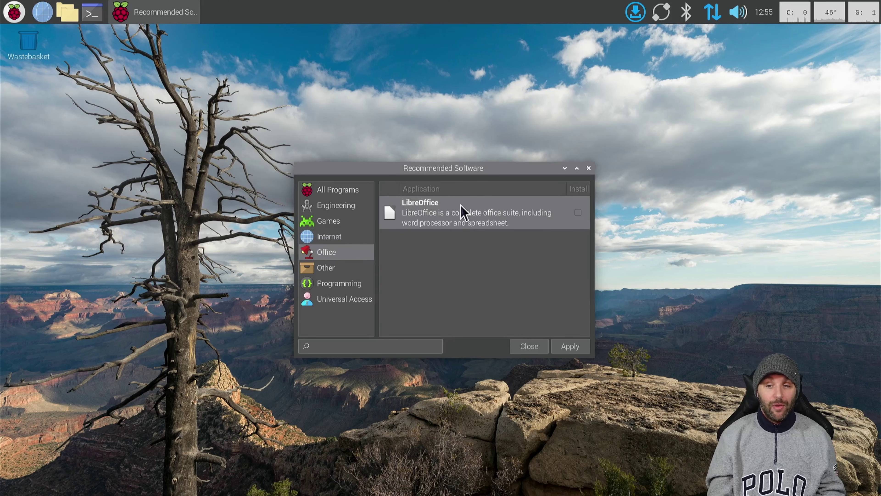
click(578, 213)
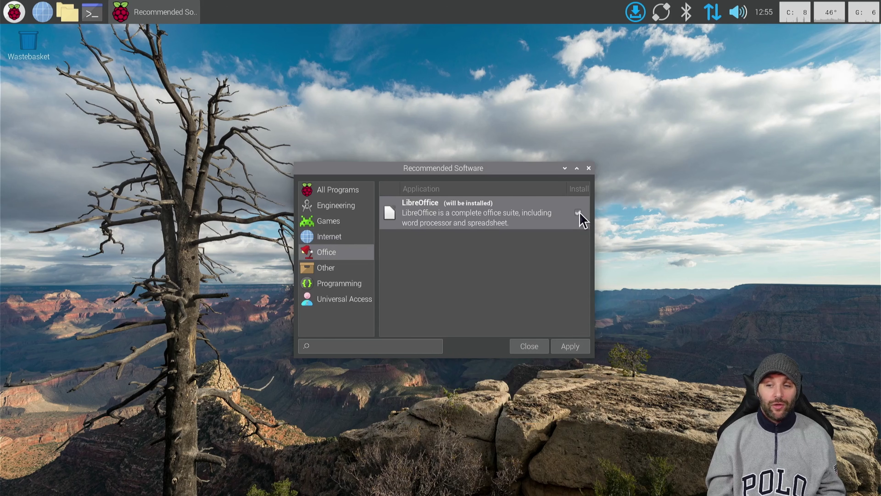
click(570, 346)
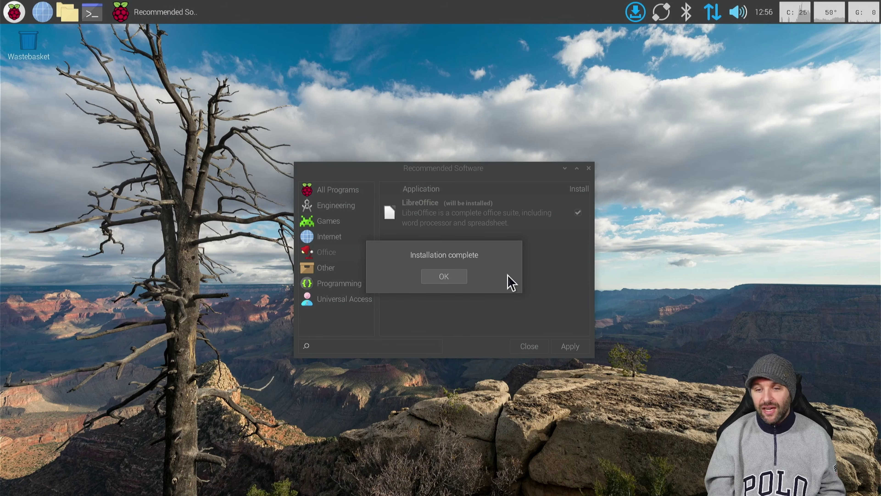
click(448, 277)
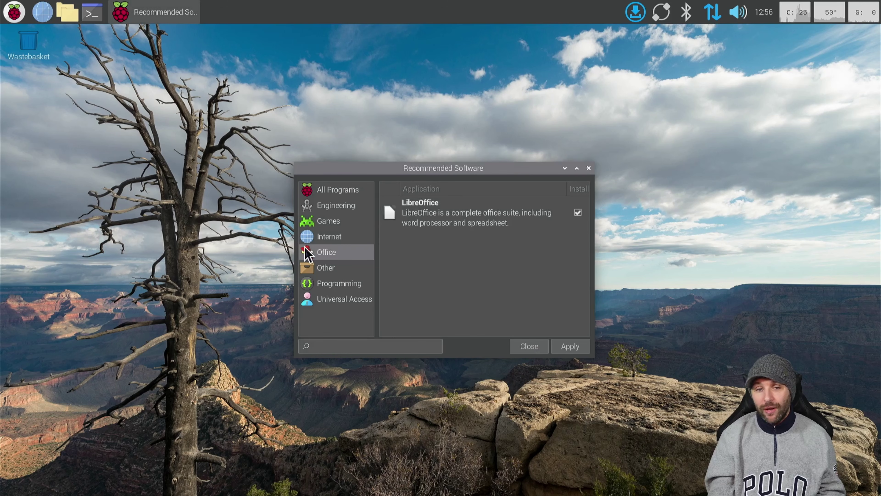
- Launch LibreOffice Writer from the main menu's Office category and dismiss the Tip of the Day
click(14, 13)
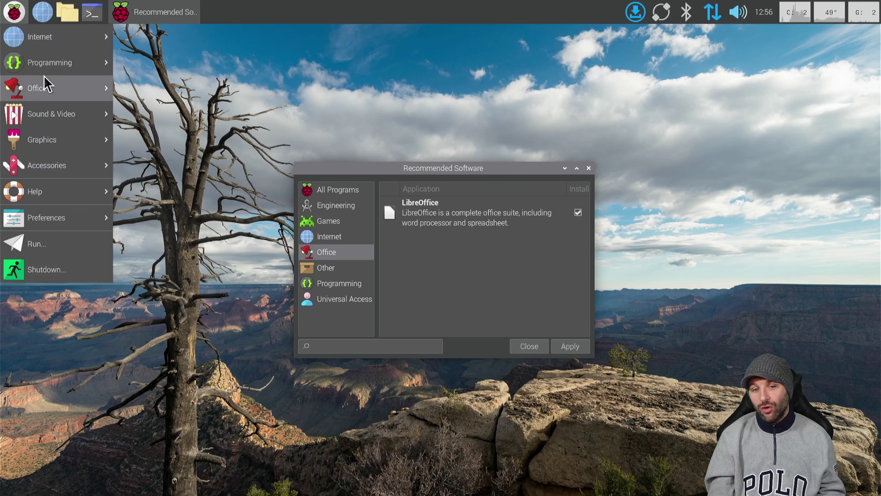
mouse_move(44, 86)
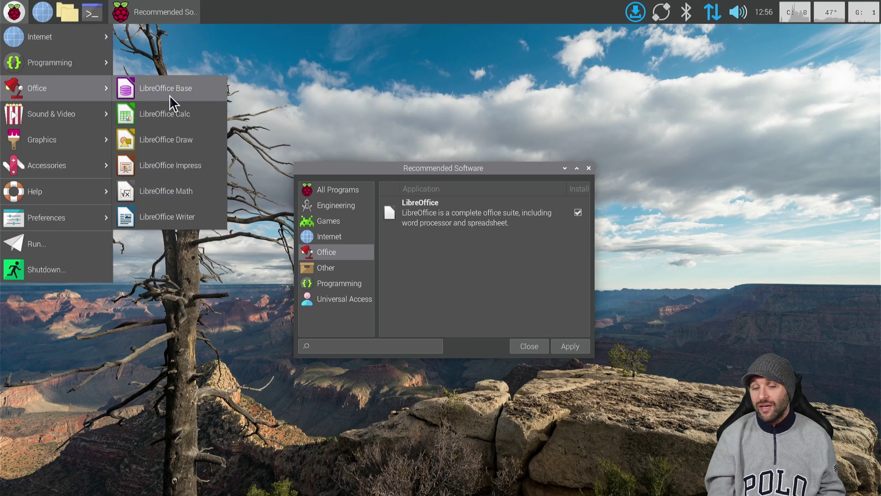
click(192, 224)
mouse_move(420, 229)
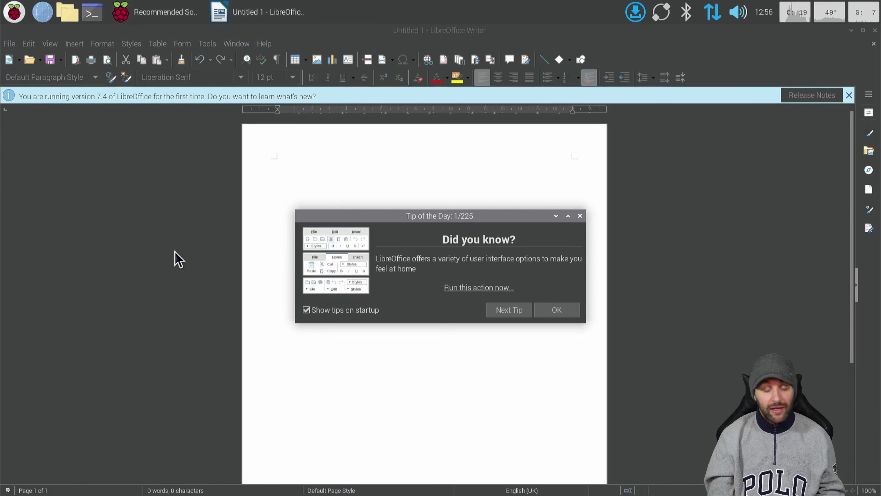
click(571, 312)
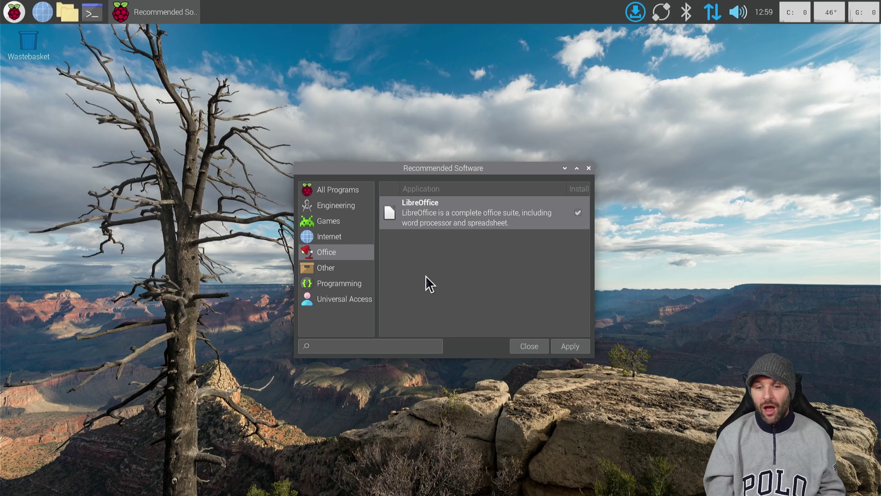
- Browse the Programming category of Recommended Software down to Thonny and Visual Studio Code, and close the window
click(326, 287)
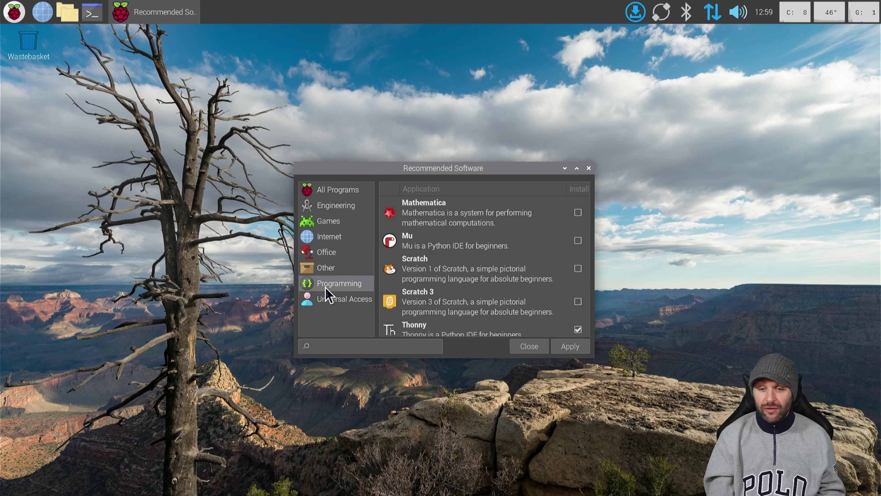
click(335, 266)
click(339, 253)
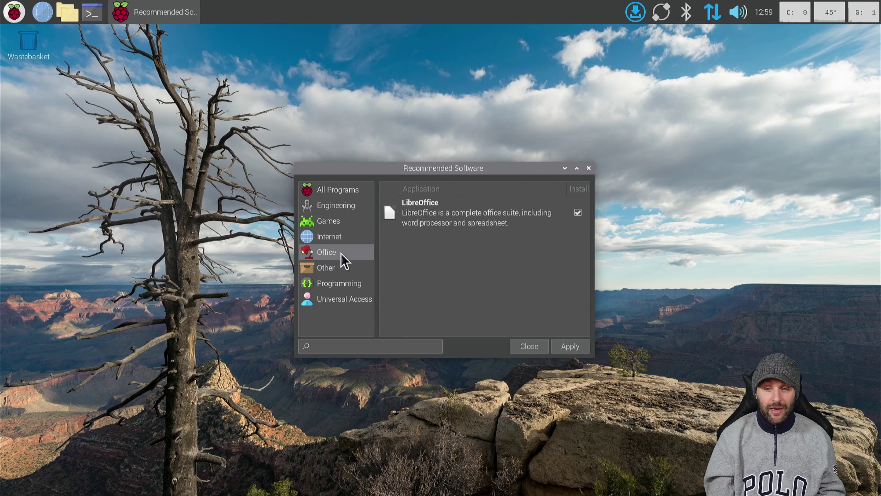
click(343, 283)
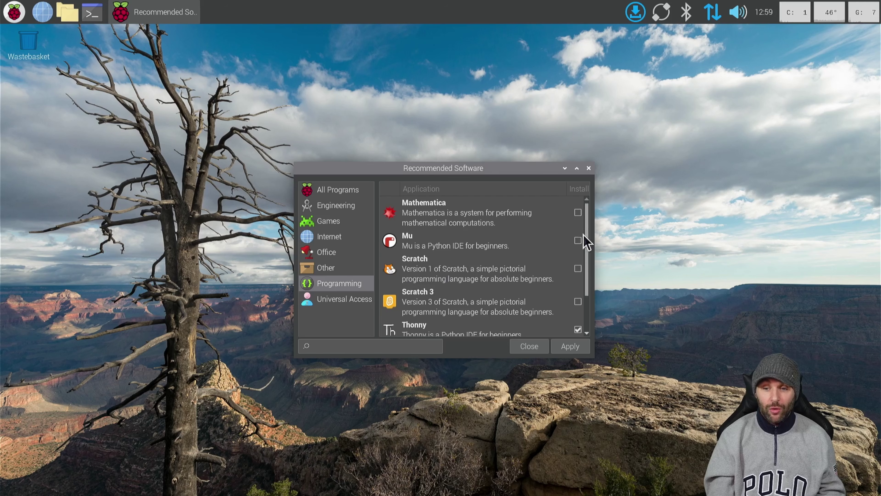
drag(587, 237, 586, 288)
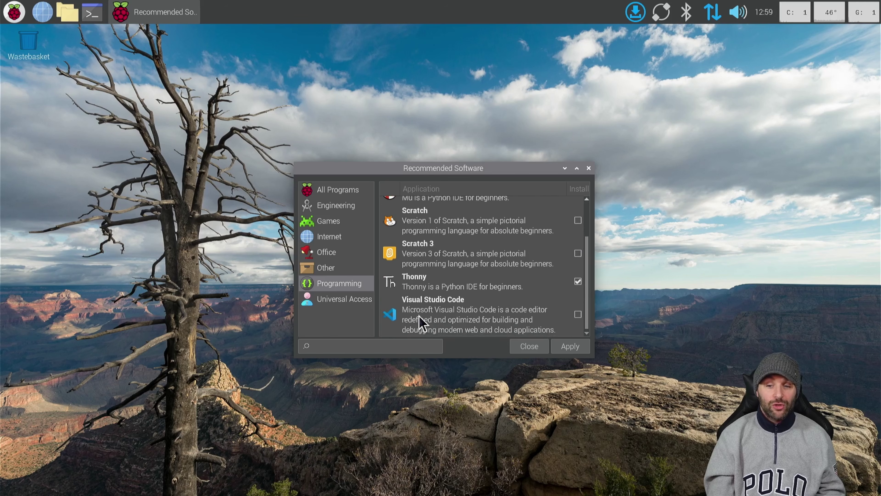
mouse_move(419, 316)
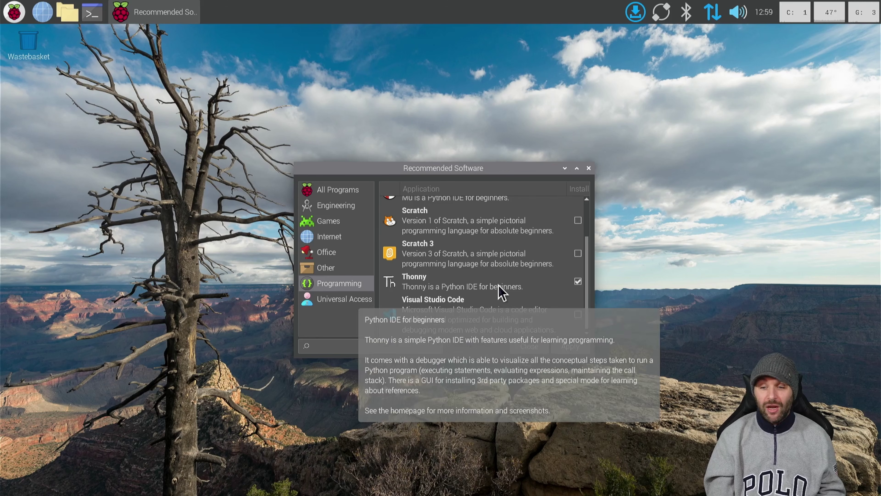
click(588, 169)
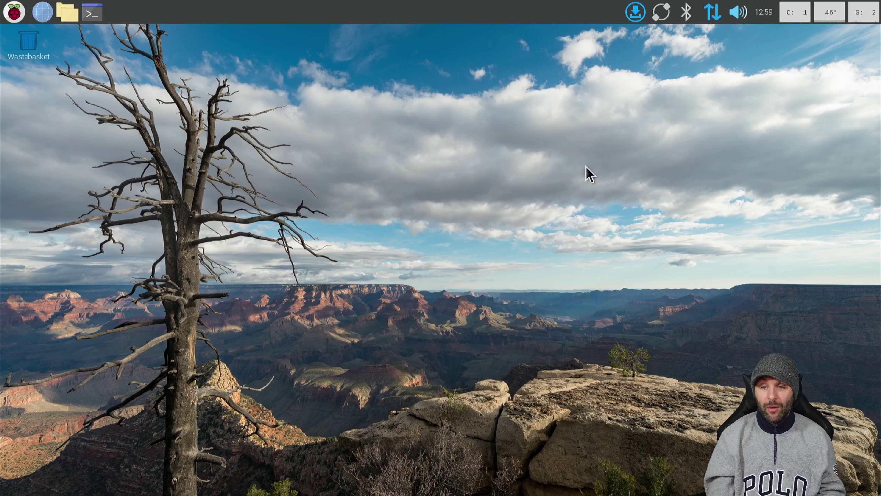
- Open Screen Configuration from Preferences, review the HDMI-A-1 resolution, frequency and orientation options, and close the window
click(16, 14)
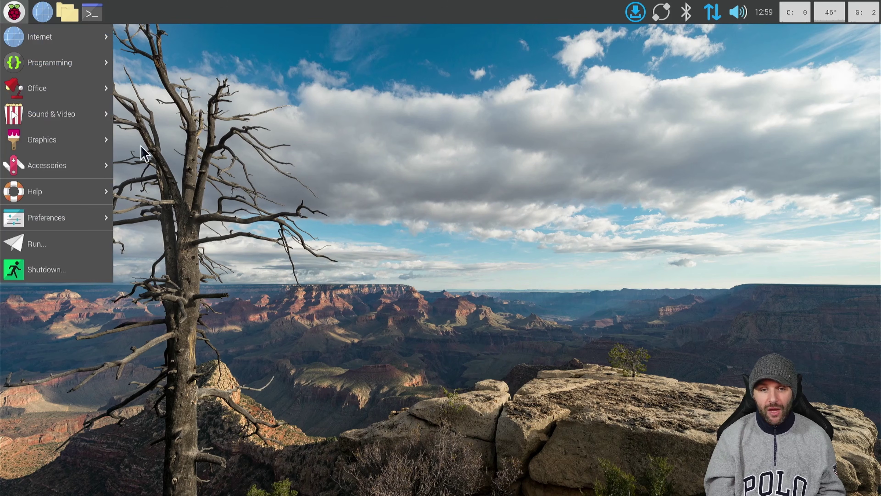
mouse_move(63, 224)
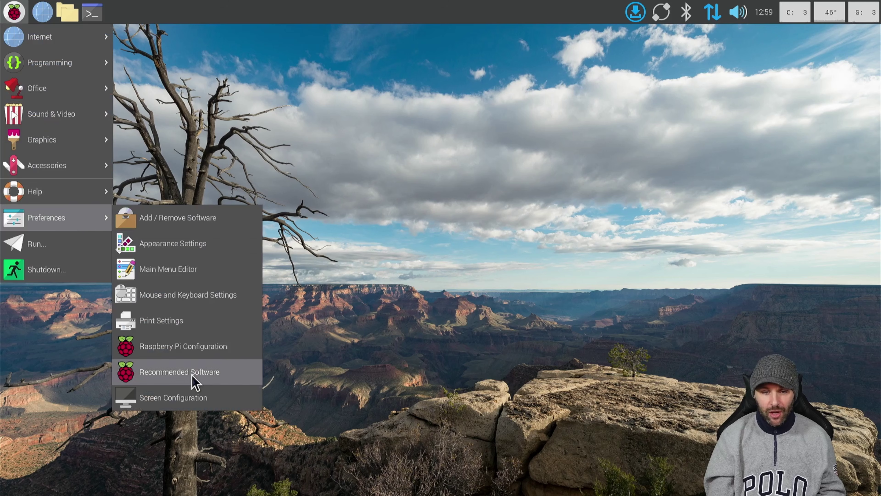
click(225, 400)
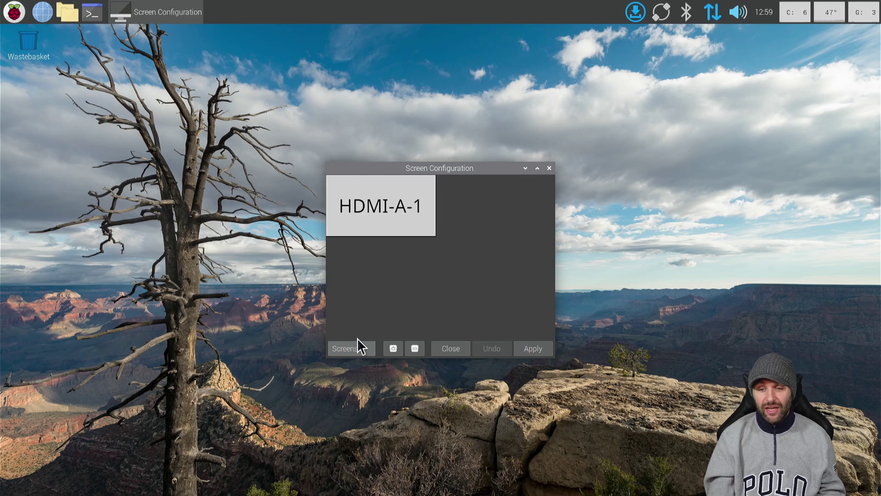
click(362, 348)
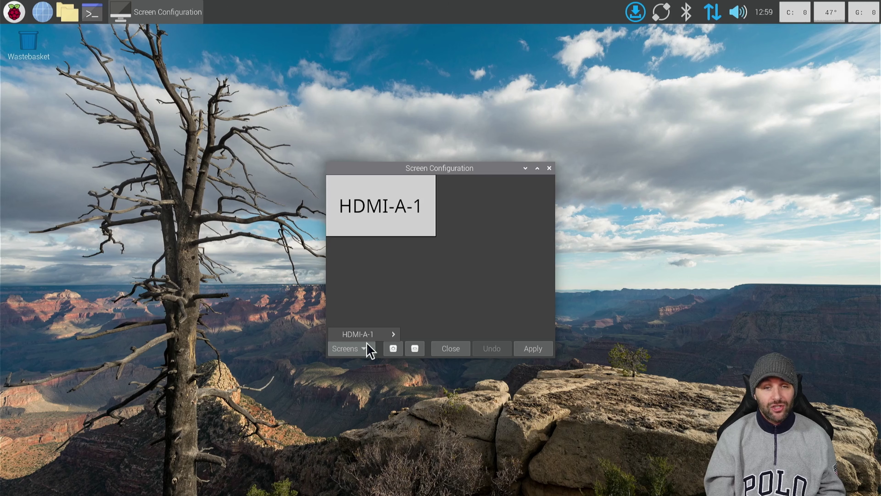
mouse_move(384, 337)
mouse_move(428, 348)
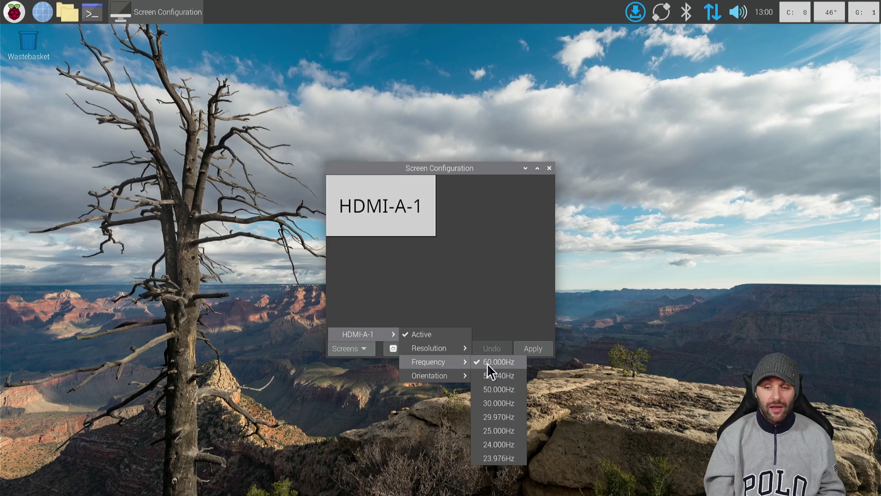
mouse_move(440, 372)
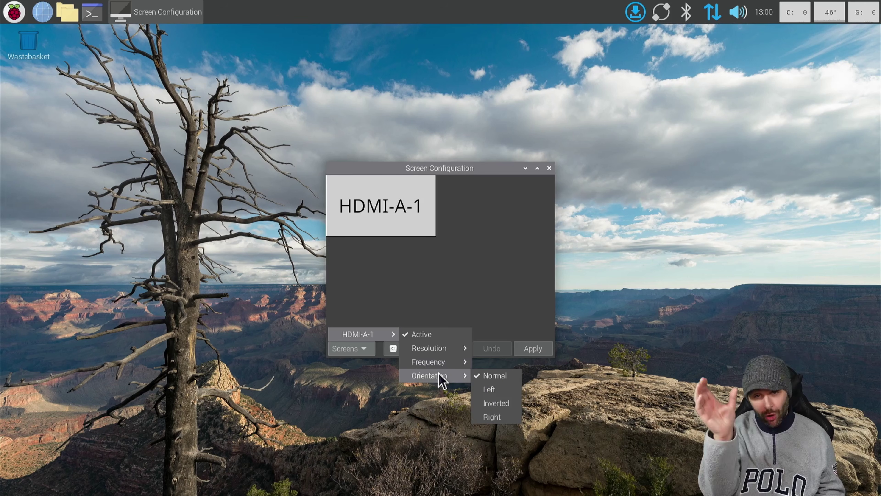
click(465, 256)
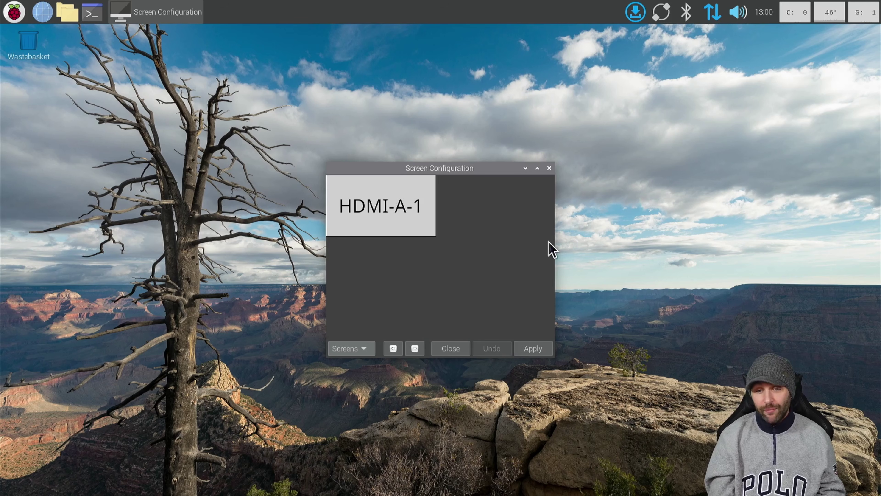
click(549, 169)
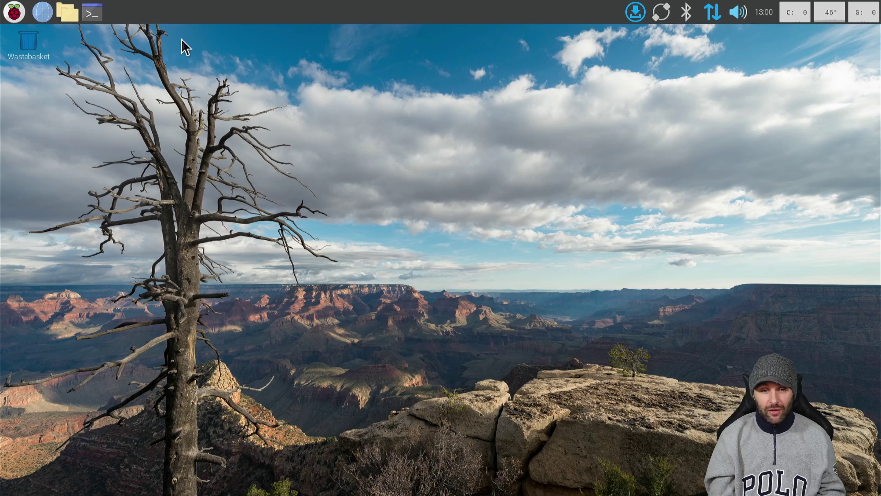
- Open the Run dialog from the main menu, look at its command field and close it
click(13, 13)
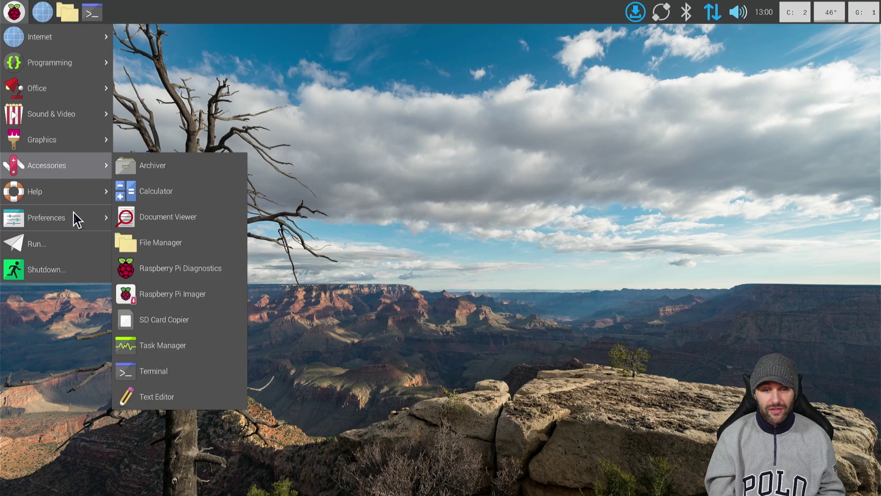
mouse_move(63, 217)
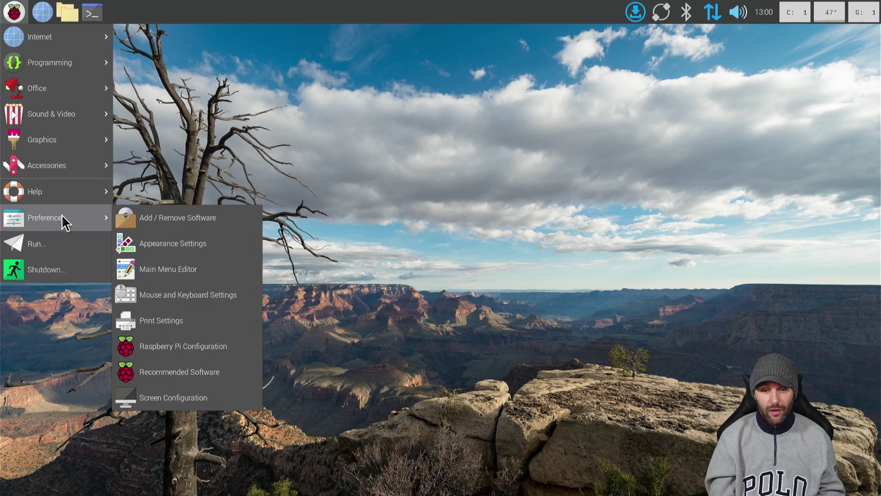
click(61, 244)
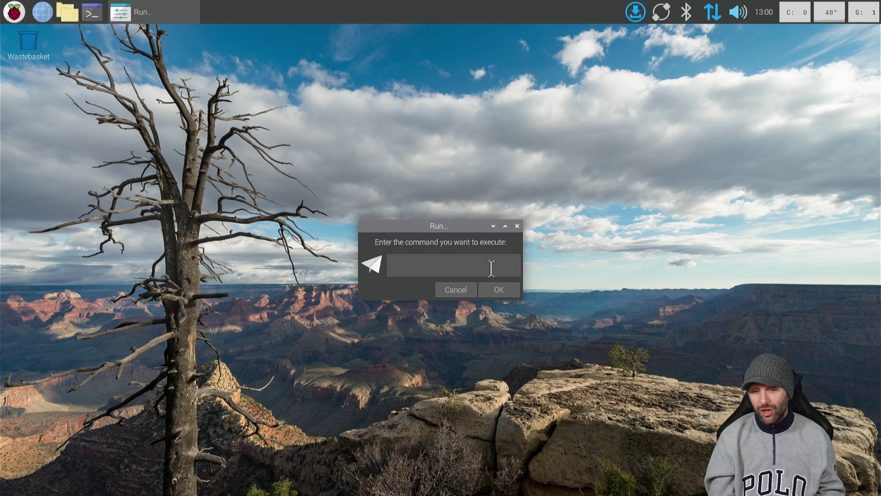
click(517, 226)
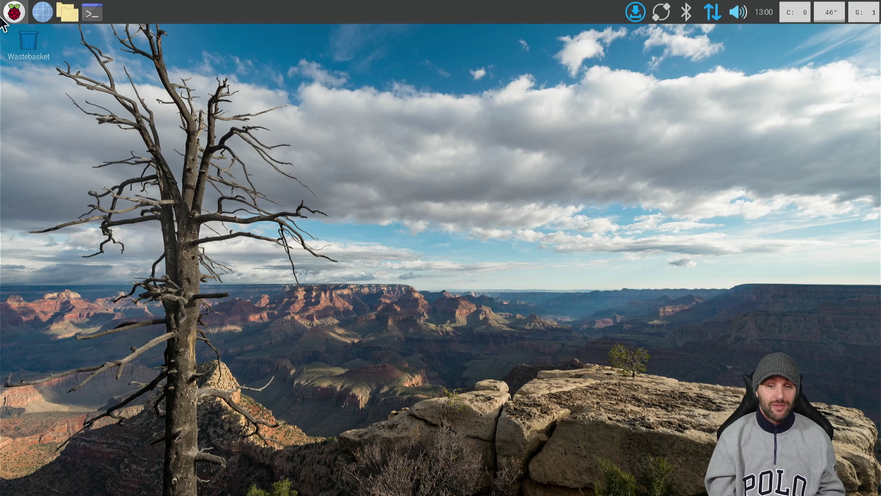
- Open the Shutdown Options dialog from the main menu, review the Shutdown, Reboot and Logout choices, and close it
click(9, 15)
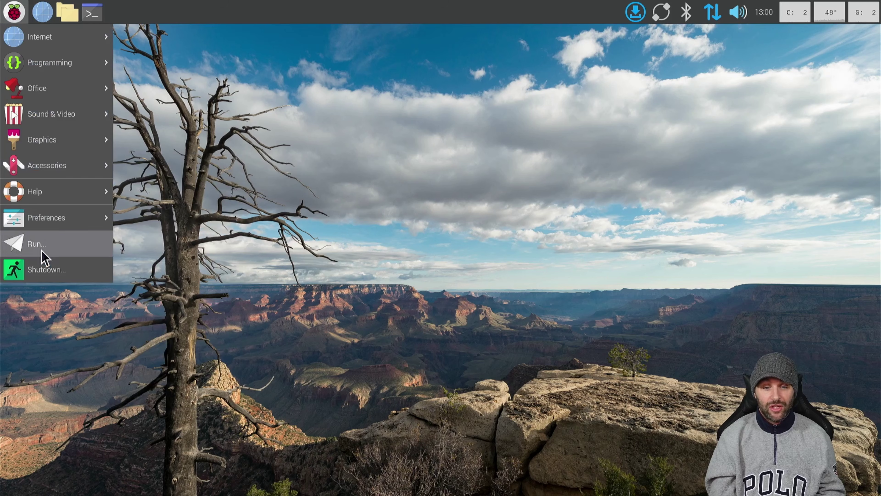
click(47, 270)
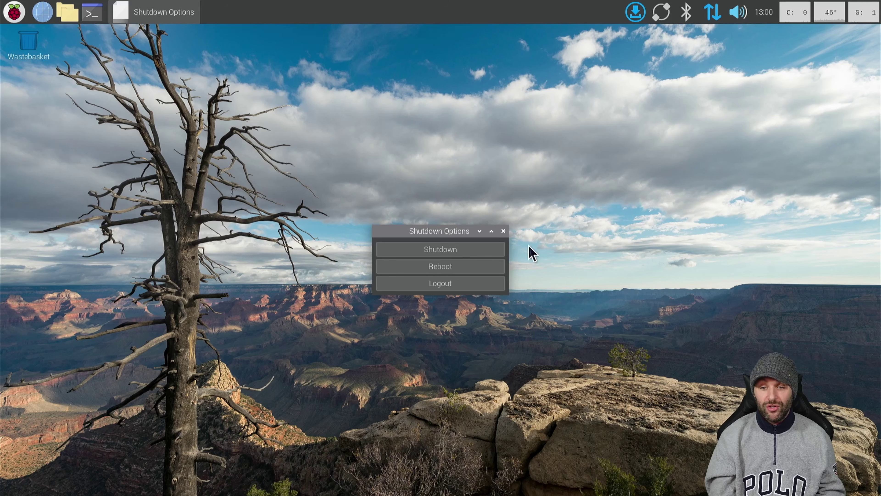
click(503, 231)
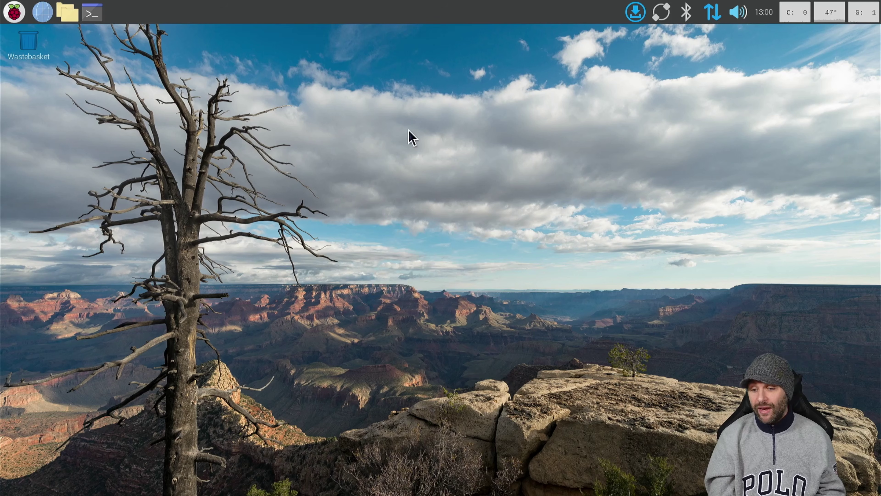
- Show the available system updates, look through the package list, install them all and dismiss the completion notice
click(632, 20)
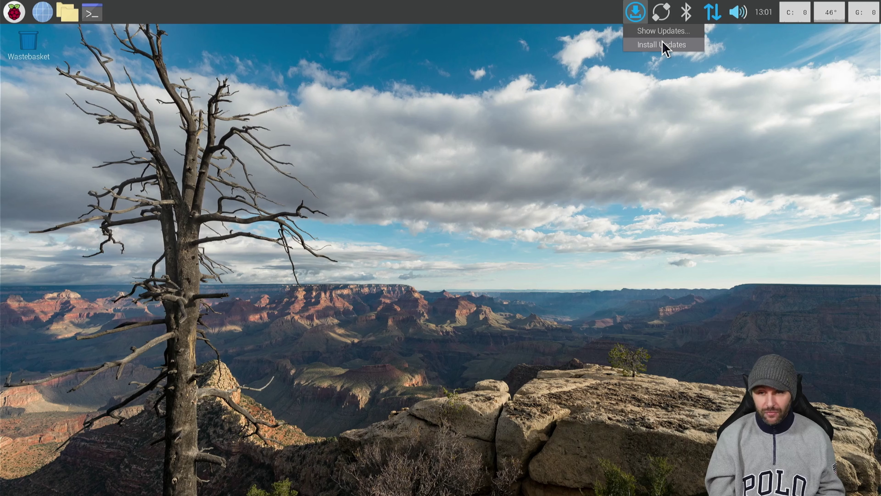
click(652, 31)
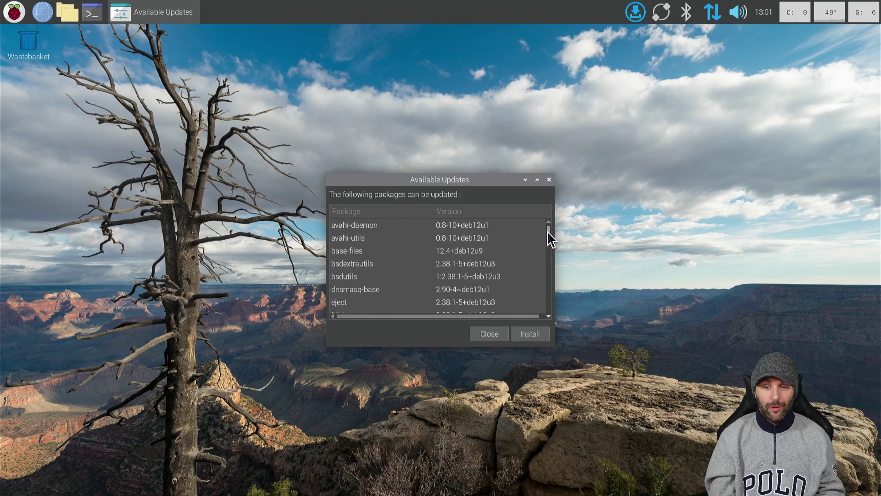
drag(548, 240, 528, 290)
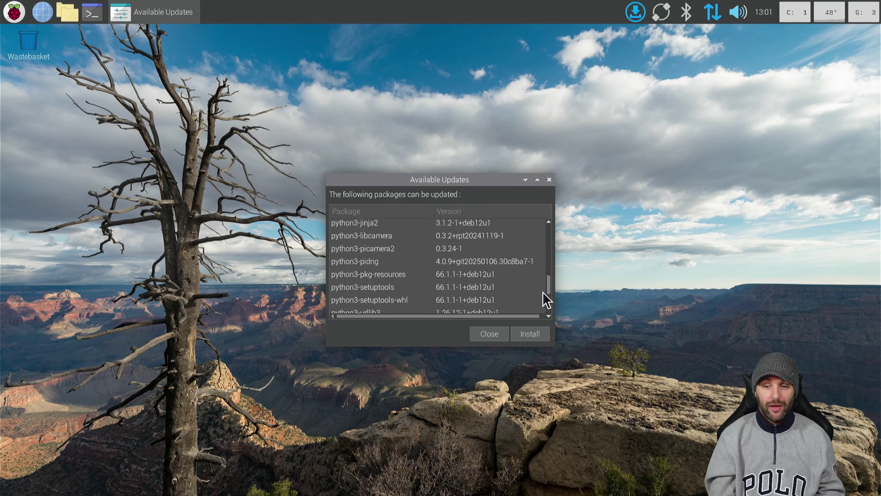
click(530, 335)
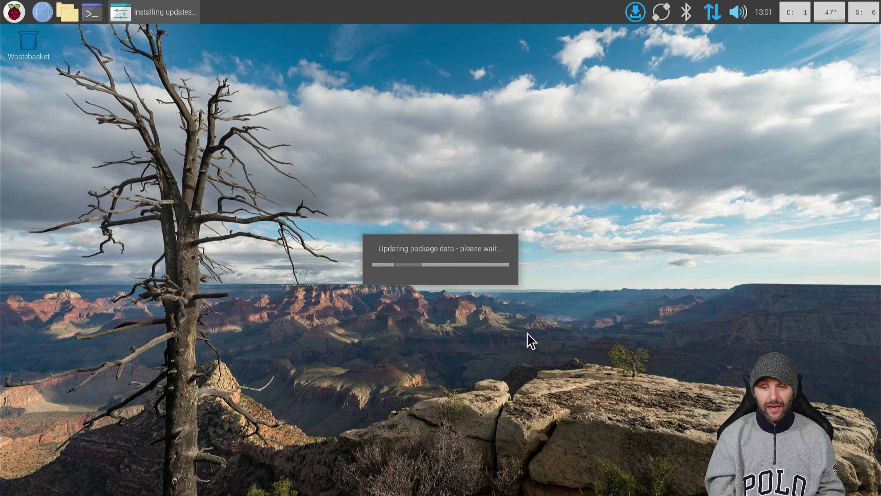
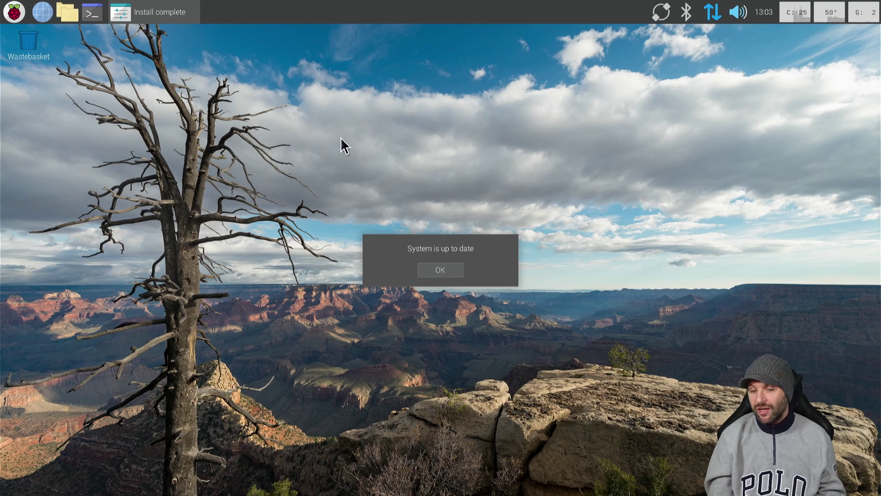
click(439, 273)
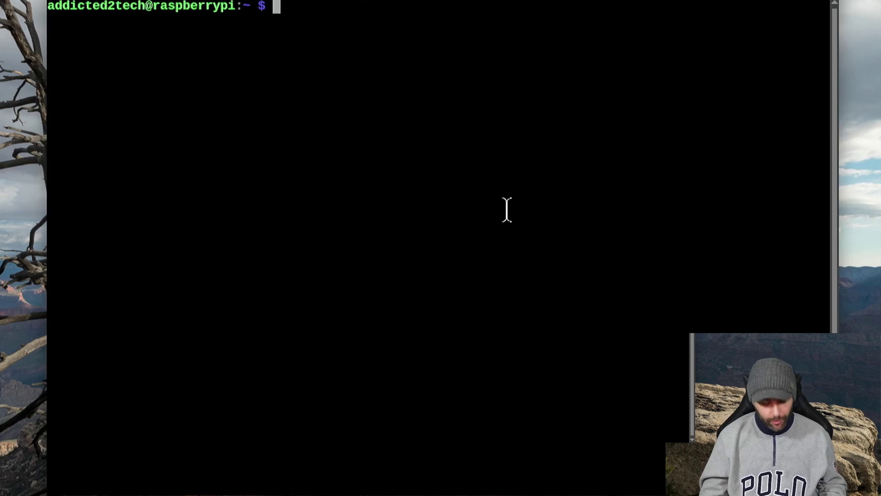
- Refresh the package lists in the terminal with "sudo apt update"
text(sudo a)
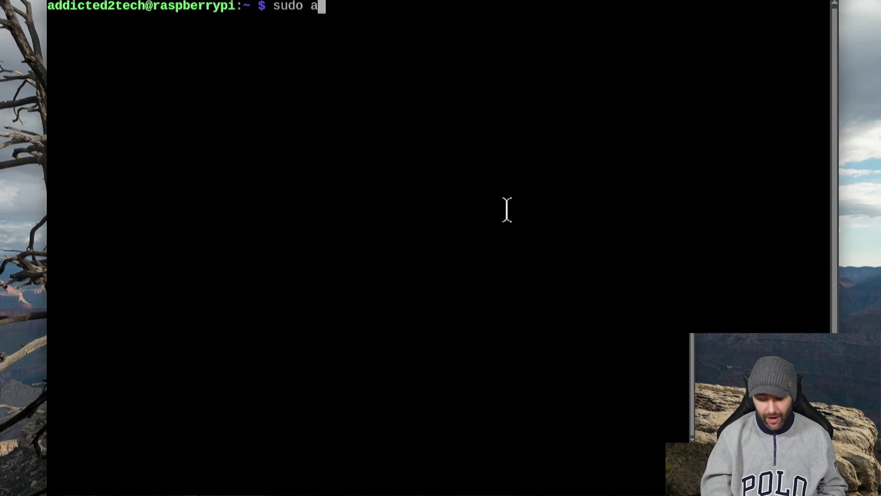
text(pt update)
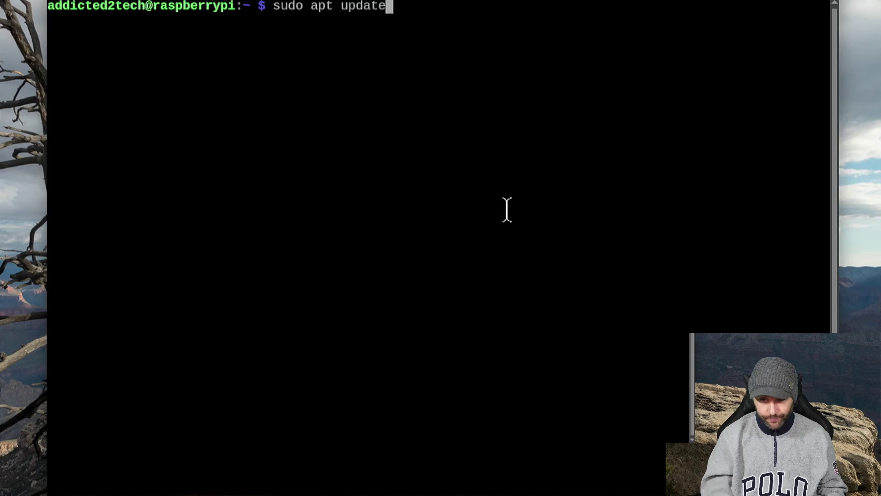
key(Return)
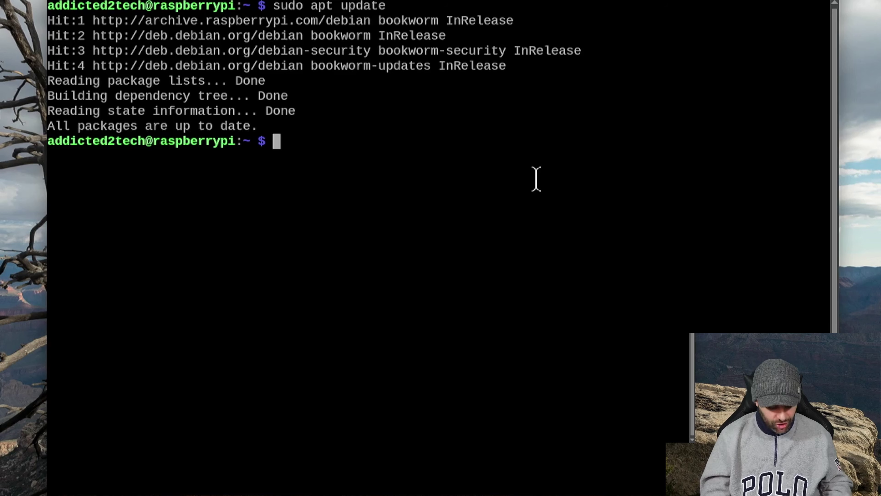
- Upgrade all installed packages without a confirmation prompt using "sudo apt upgrade -y"
text(su)
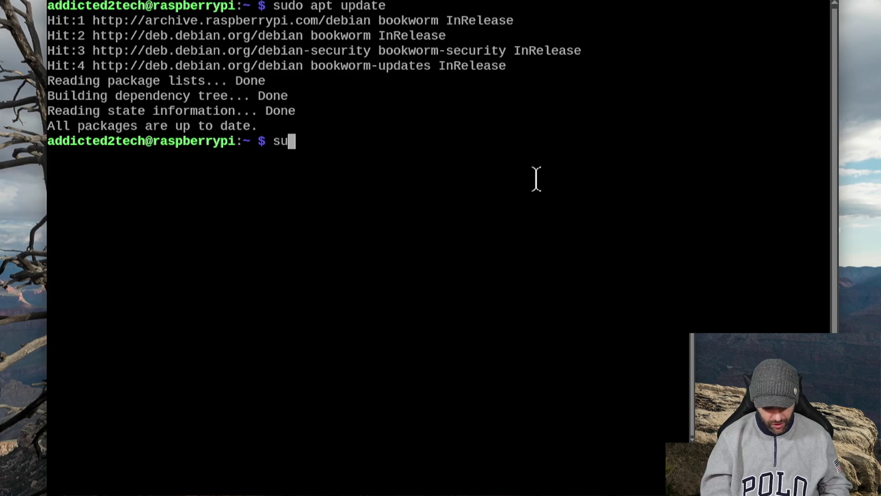
text(do apt upg)
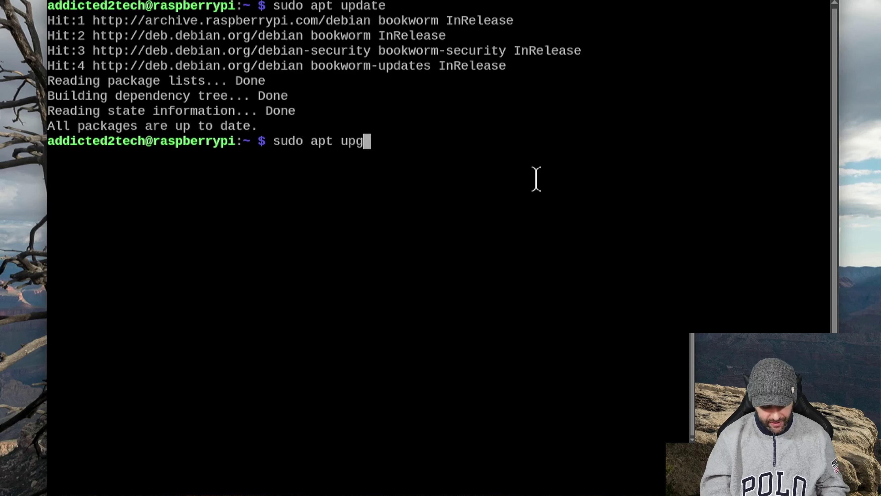
text(rade -y)
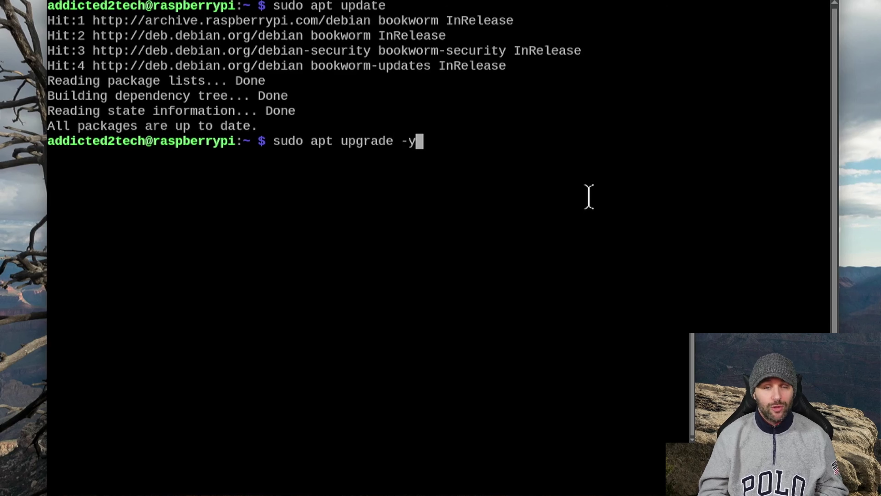
key(Return)
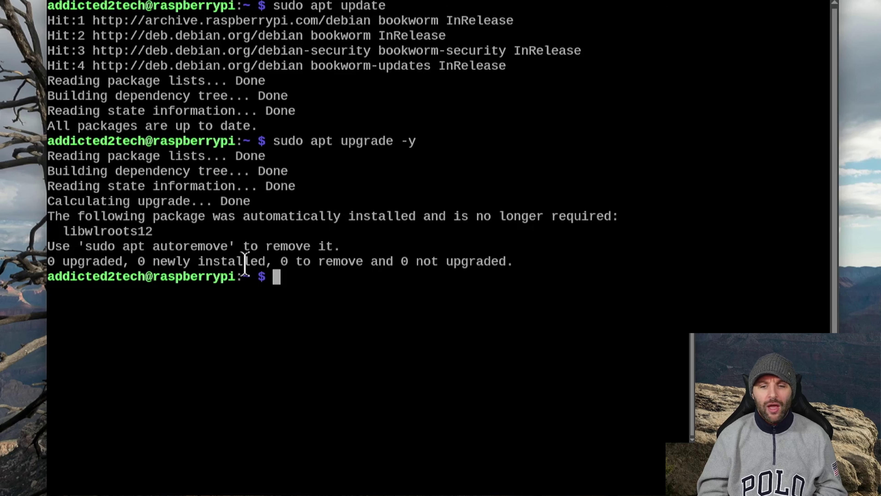
- Run "sudo apt autoremove" and confirm removal of the no longer required libwlroots12 package
text(s)
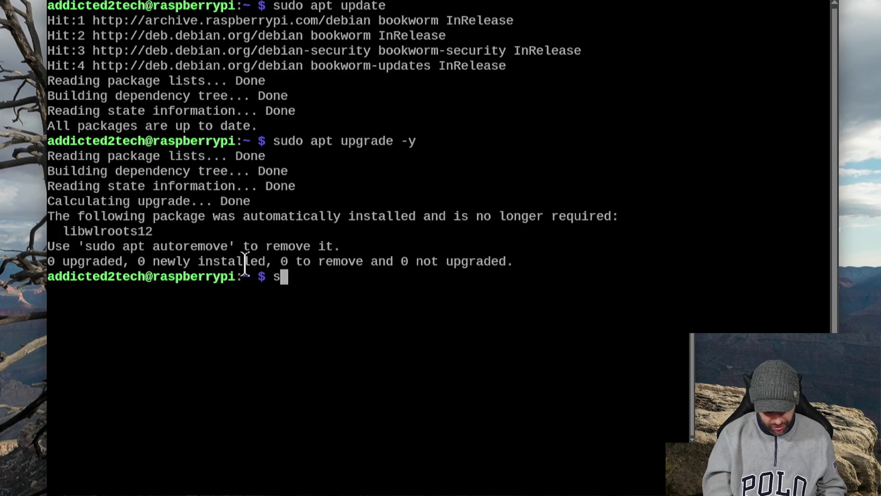
text(udo apt sa)
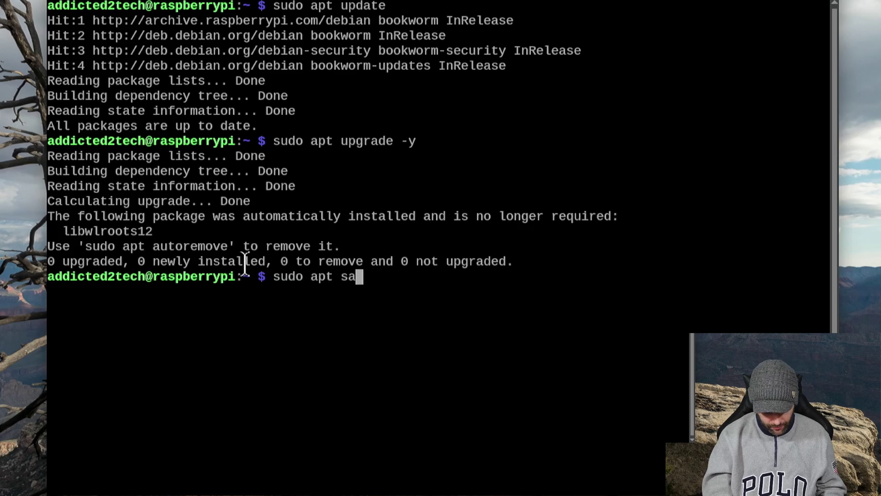
key(BackSpace)
key(BackSpace)
text(a)
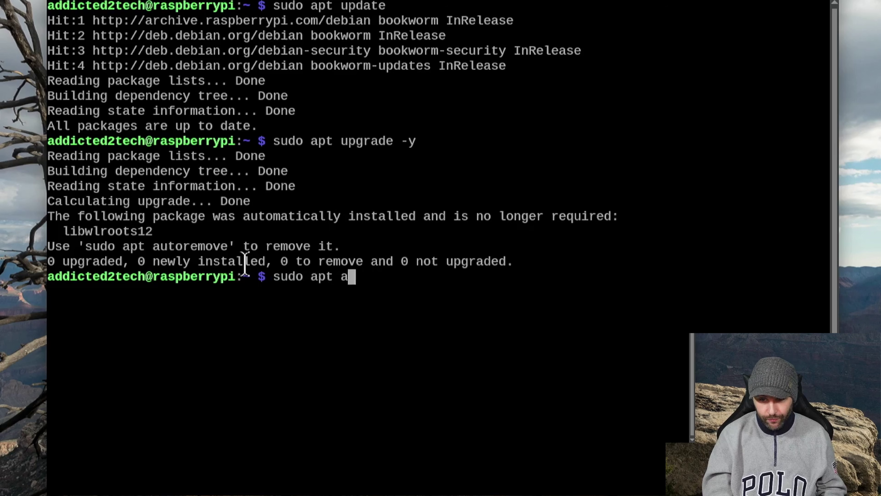
text(uto)
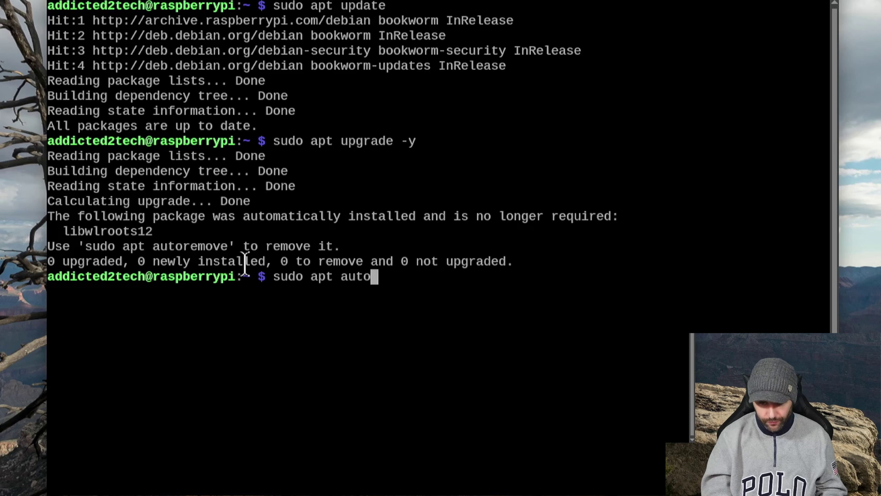
text(remove)
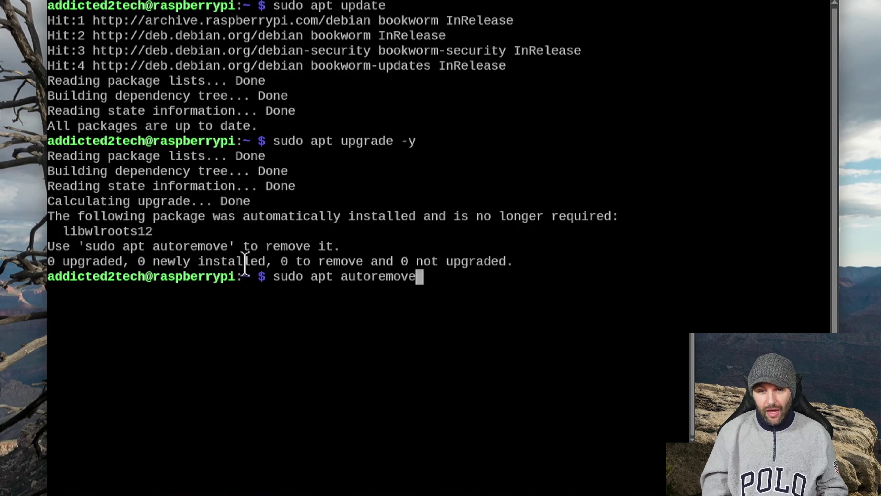
key(Return)
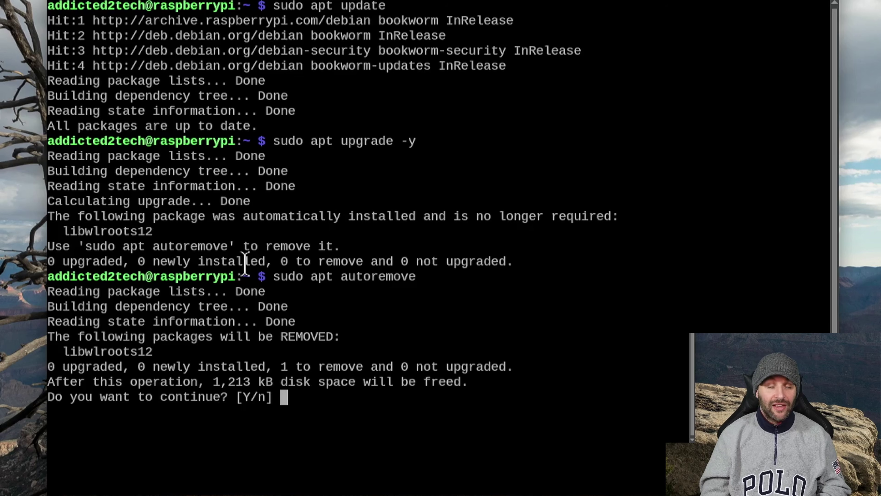
key(Return)
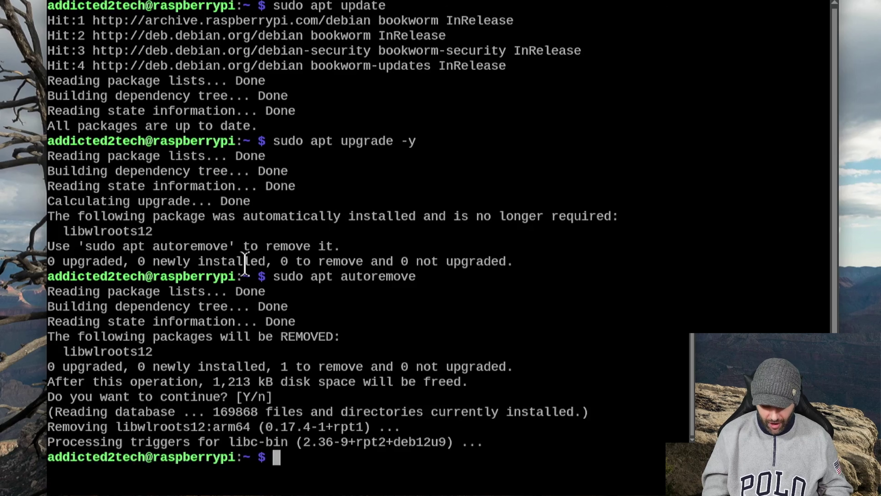
- Recall the earlier "sudo apt upgrade -y" command from the terminal history and run it again
key(Up)
key(Up)
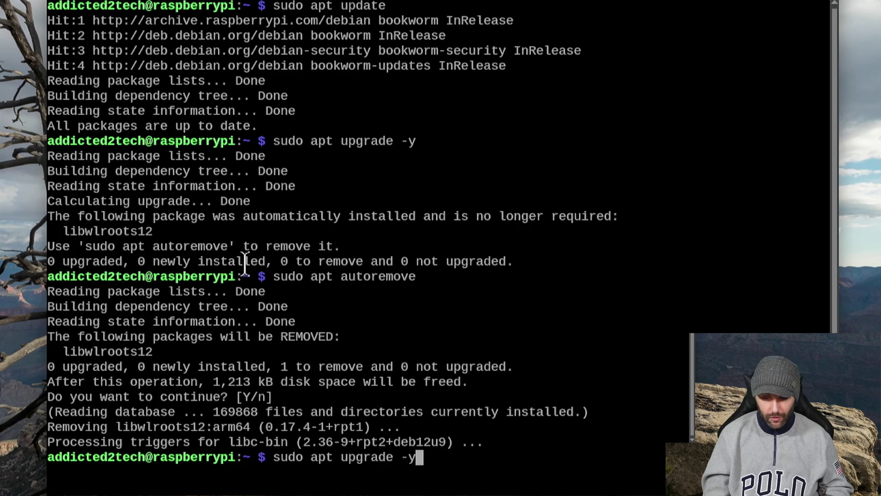
key(Return)
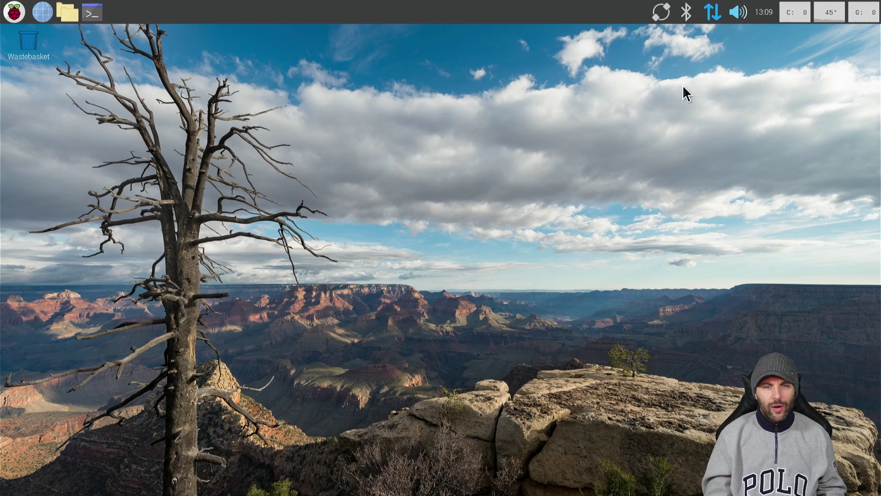
- Turn on Wireless LAN and open Edit Connections from the network menu's advanced options
click(714, 10)
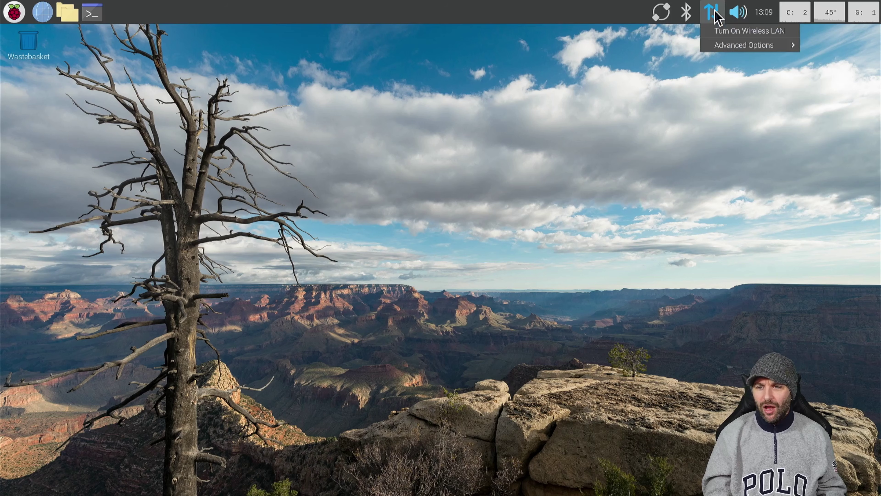
click(731, 29)
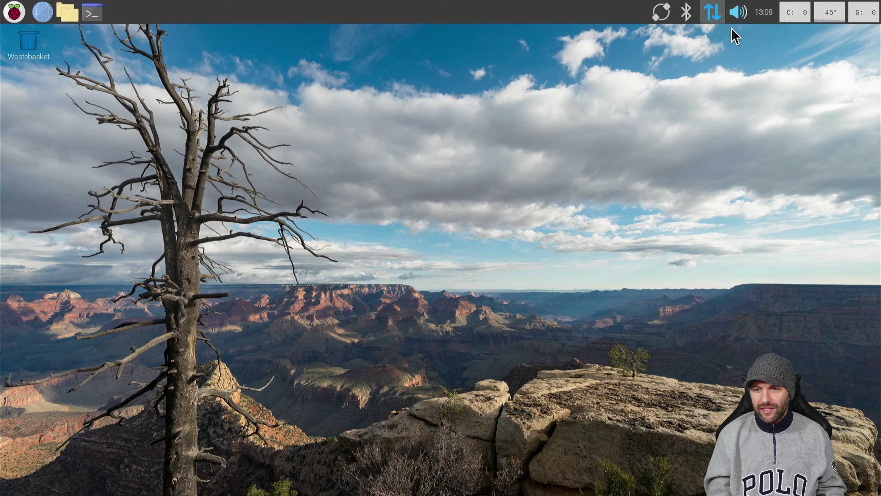
click(708, 18)
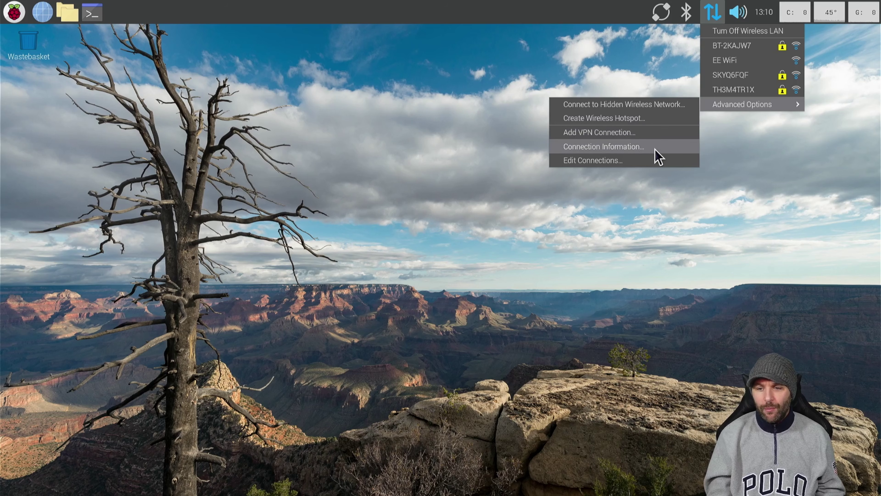
click(629, 162)
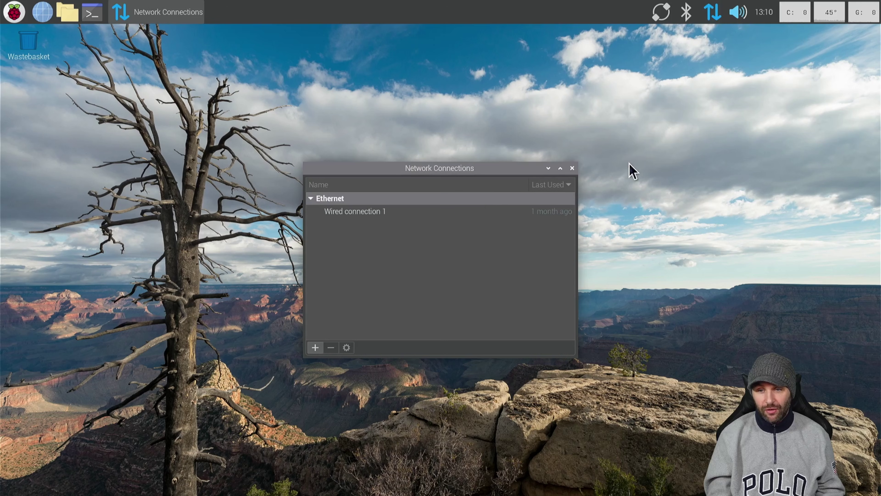
- Open Wired connection 1 for editing and review its Ethernet and General settings
click(474, 211)
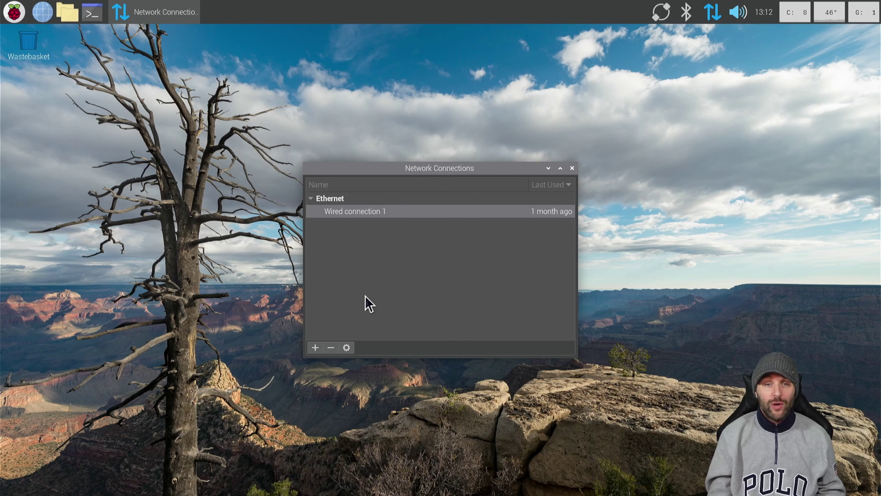
click(346, 347)
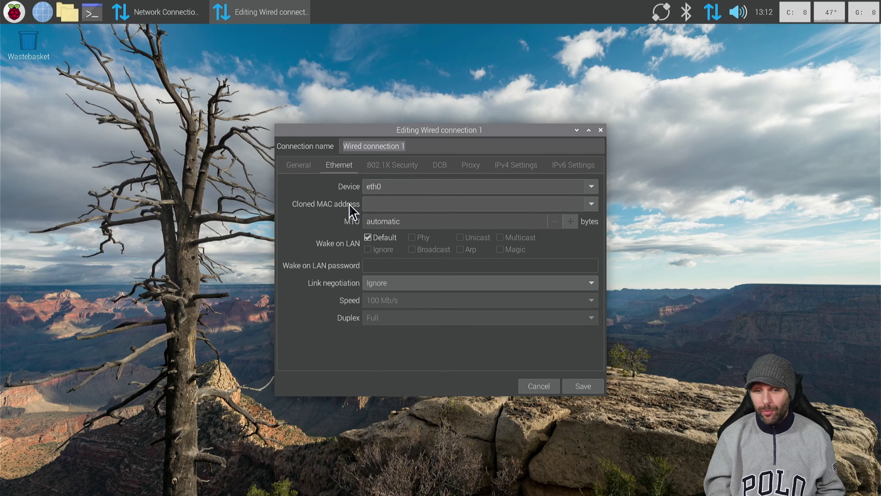
click(311, 162)
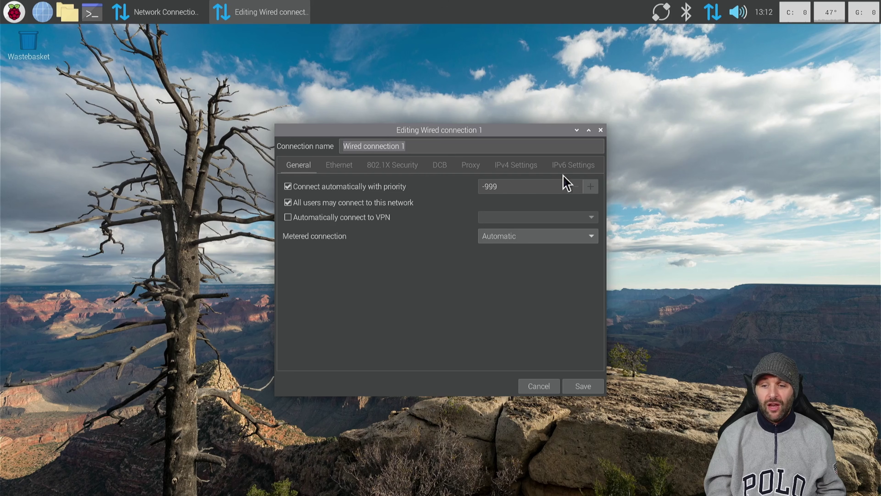
- Set the IPv6 method of Wired connection 1 to Disabled, save it and close the Network Connections window
click(572, 169)
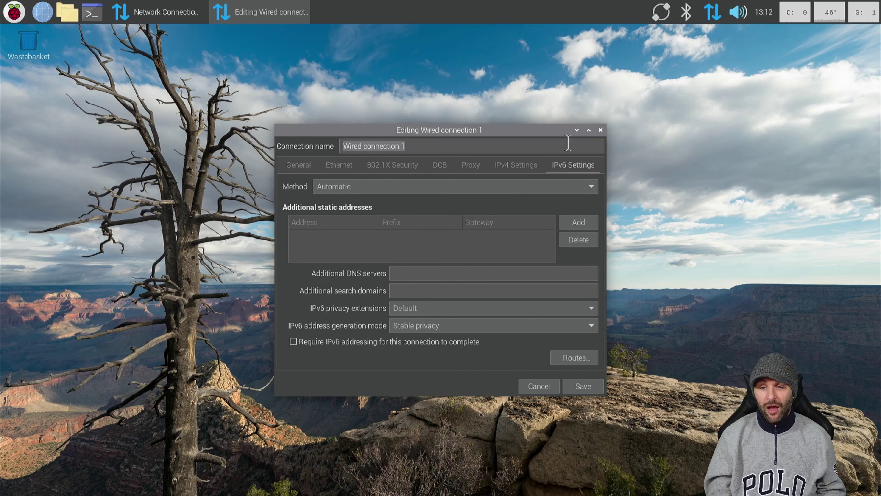
click(575, 187)
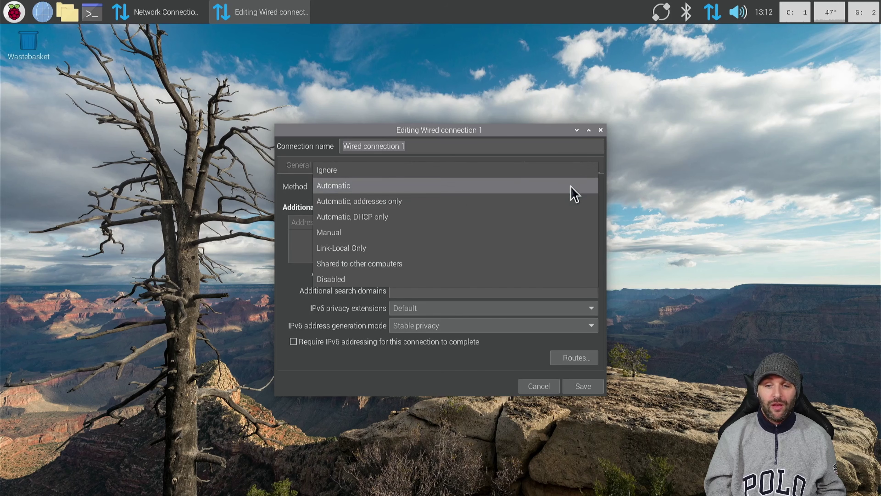
click(444, 278)
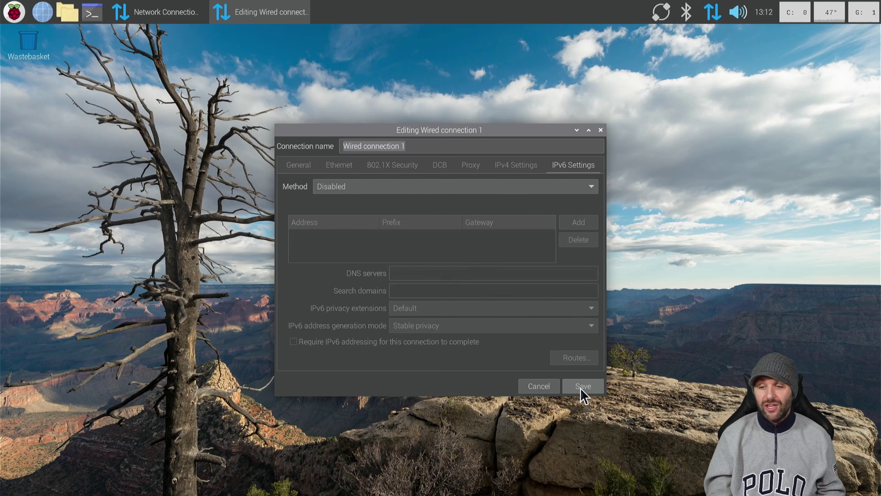
click(583, 395)
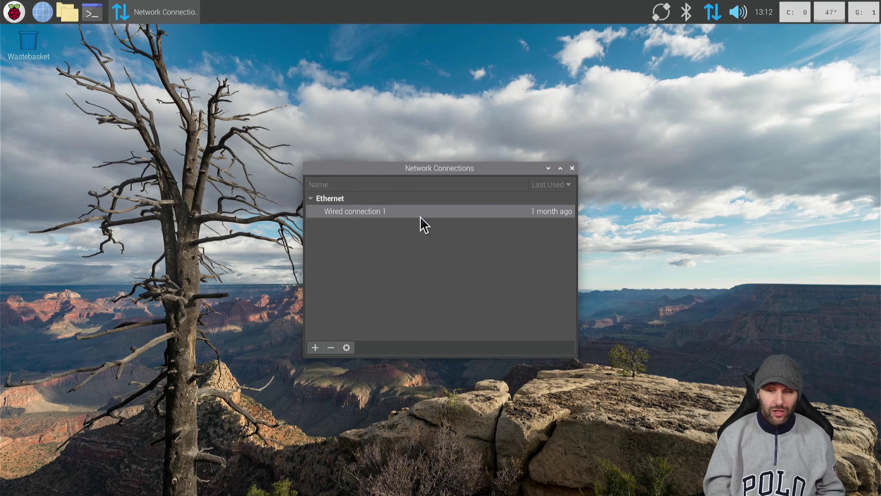
click(573, 169)
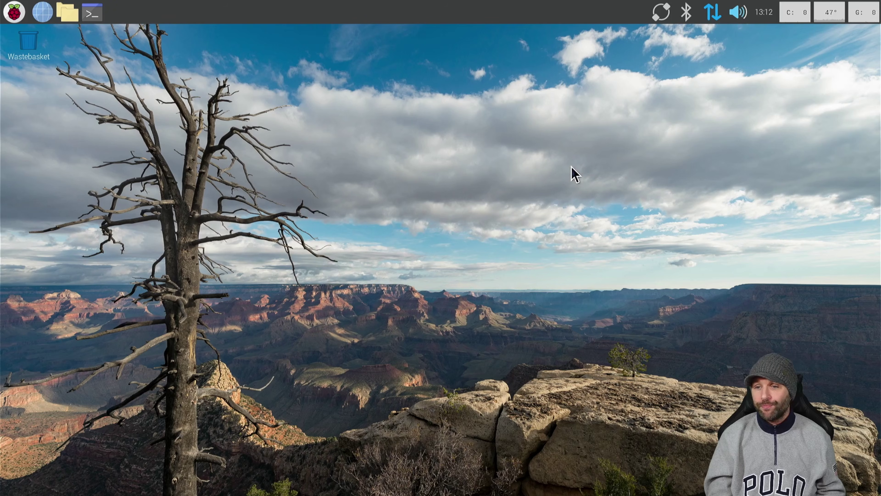